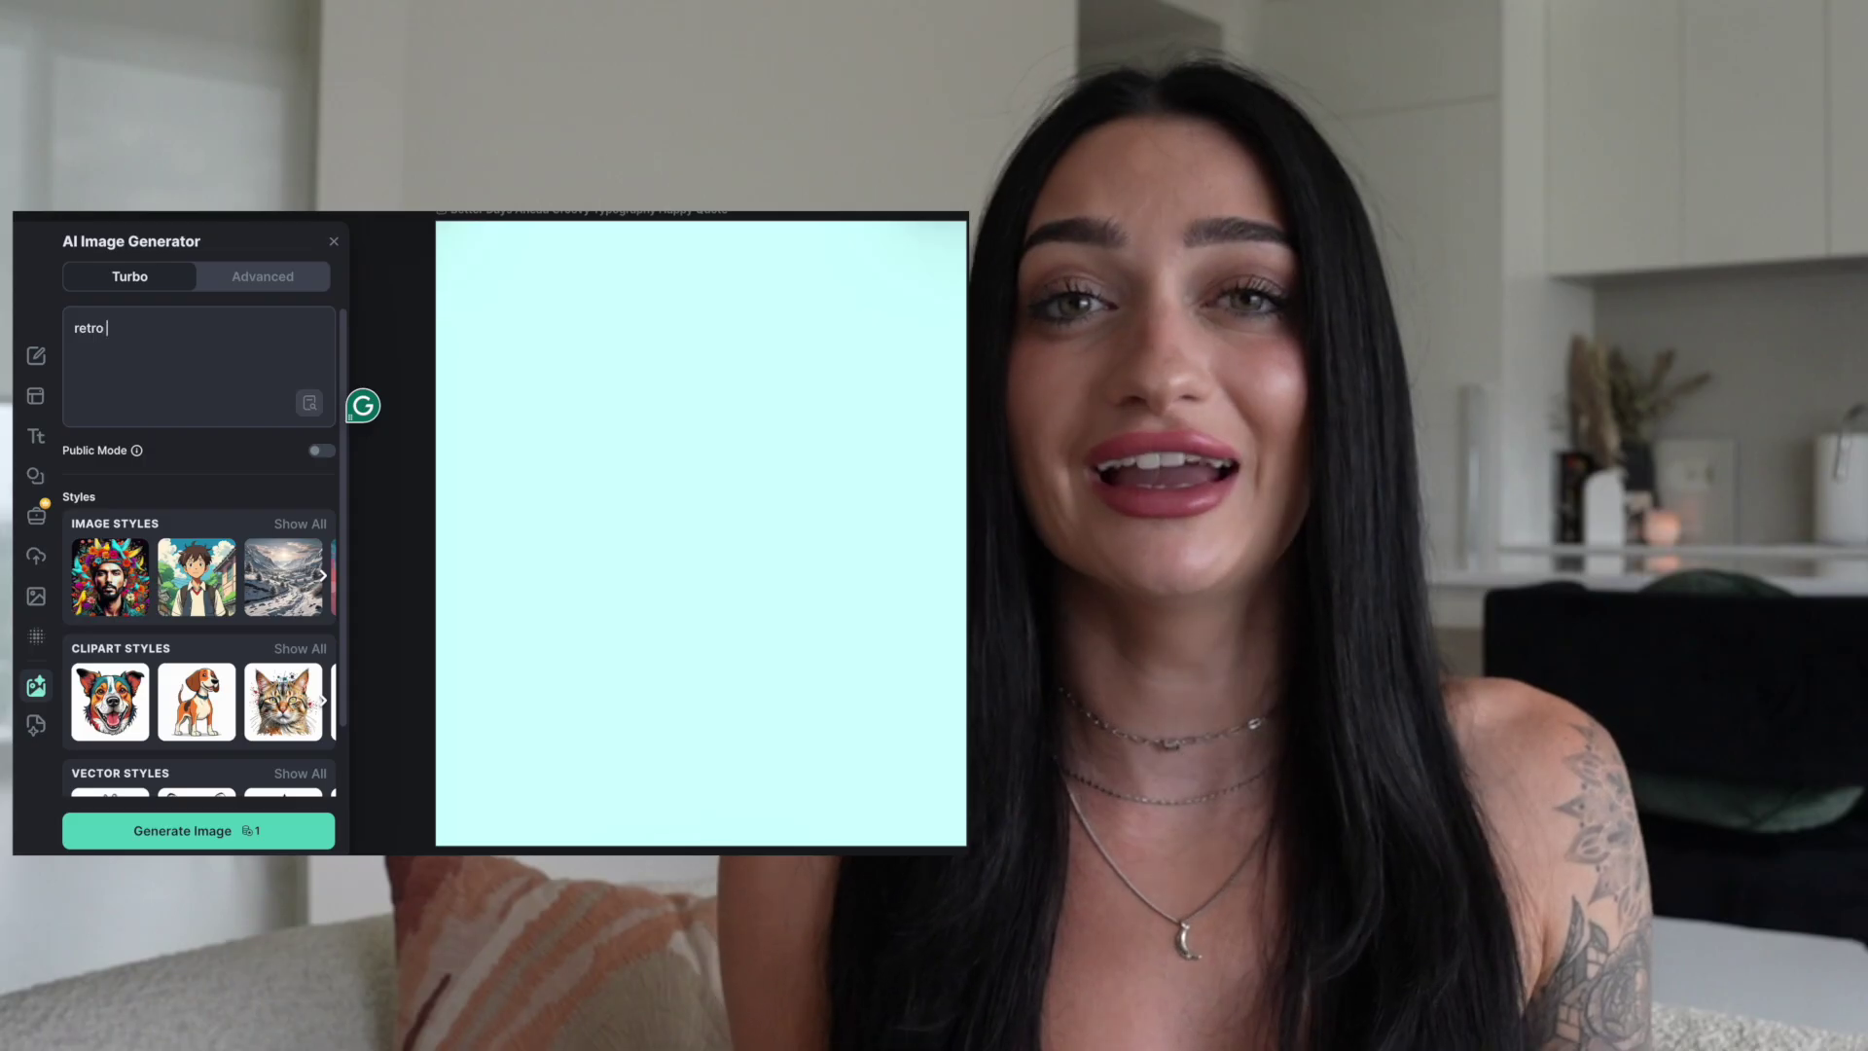
- Generate an AI image from the prompt "retro flowers" in Turbo mode
text(flowers)
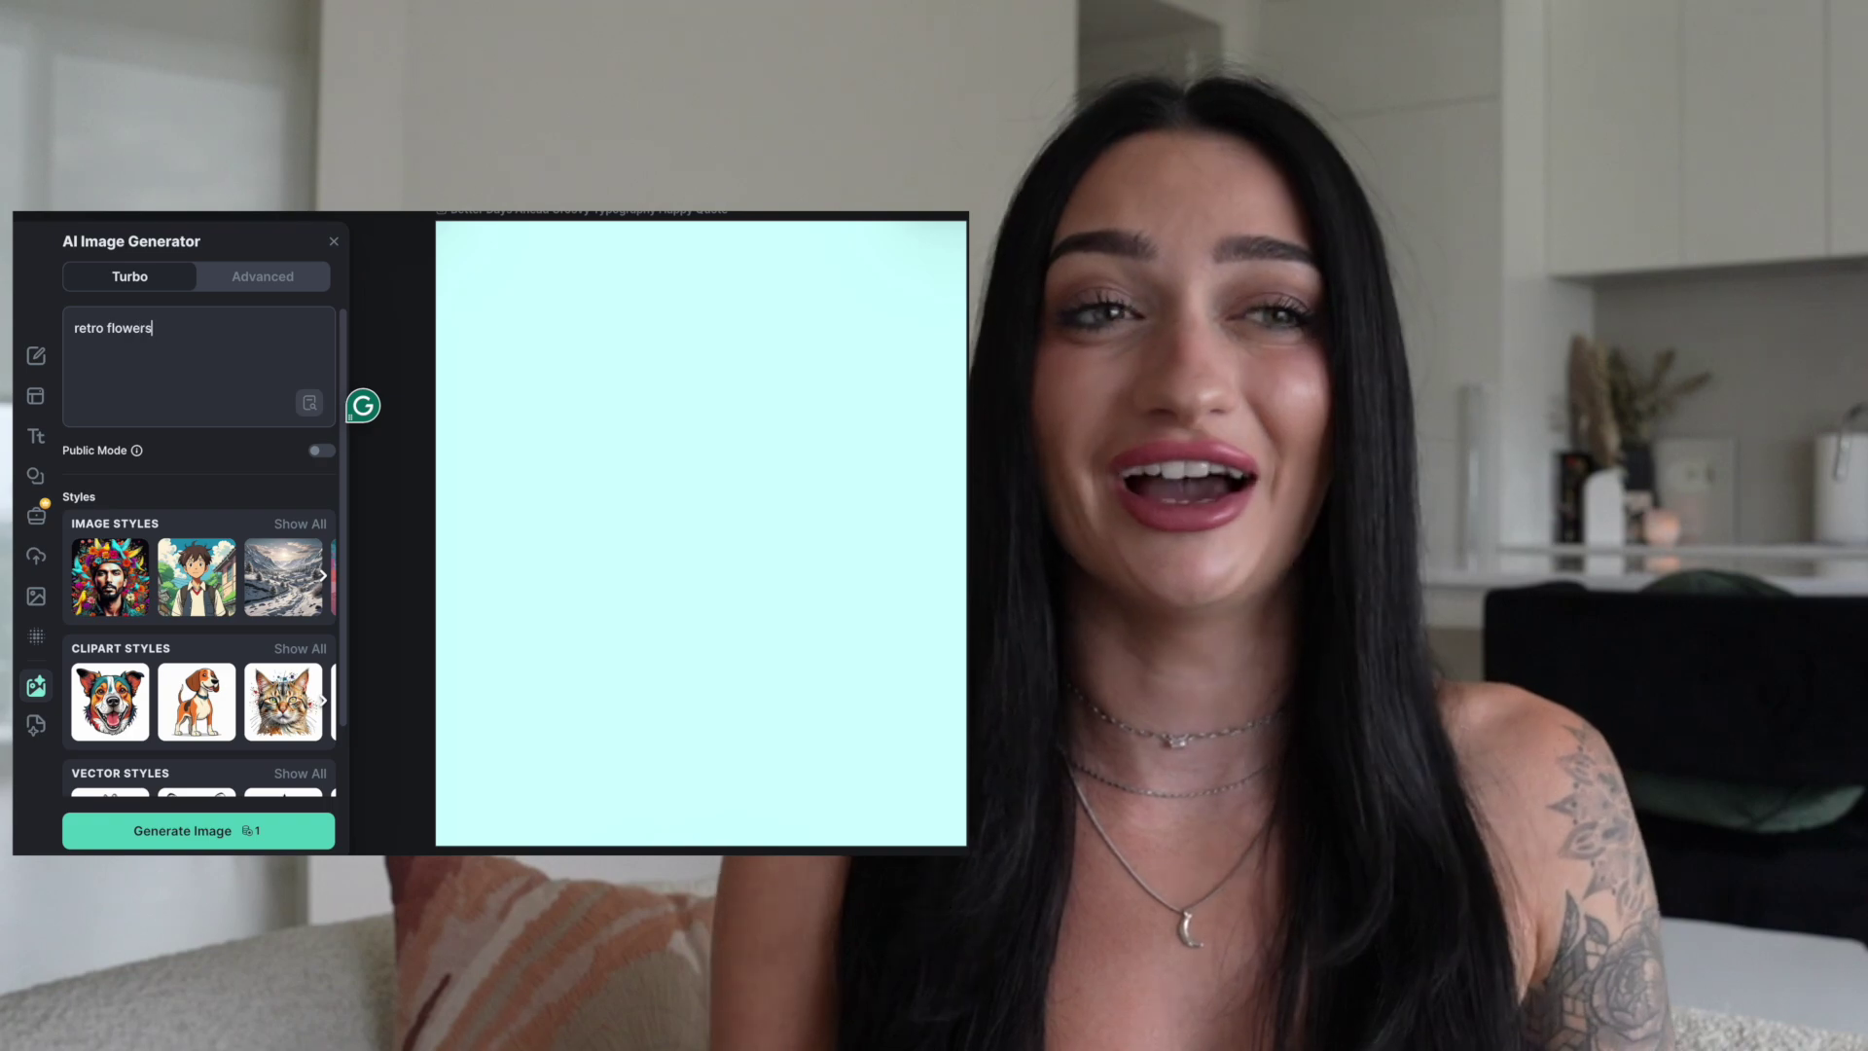
click(298, 833)
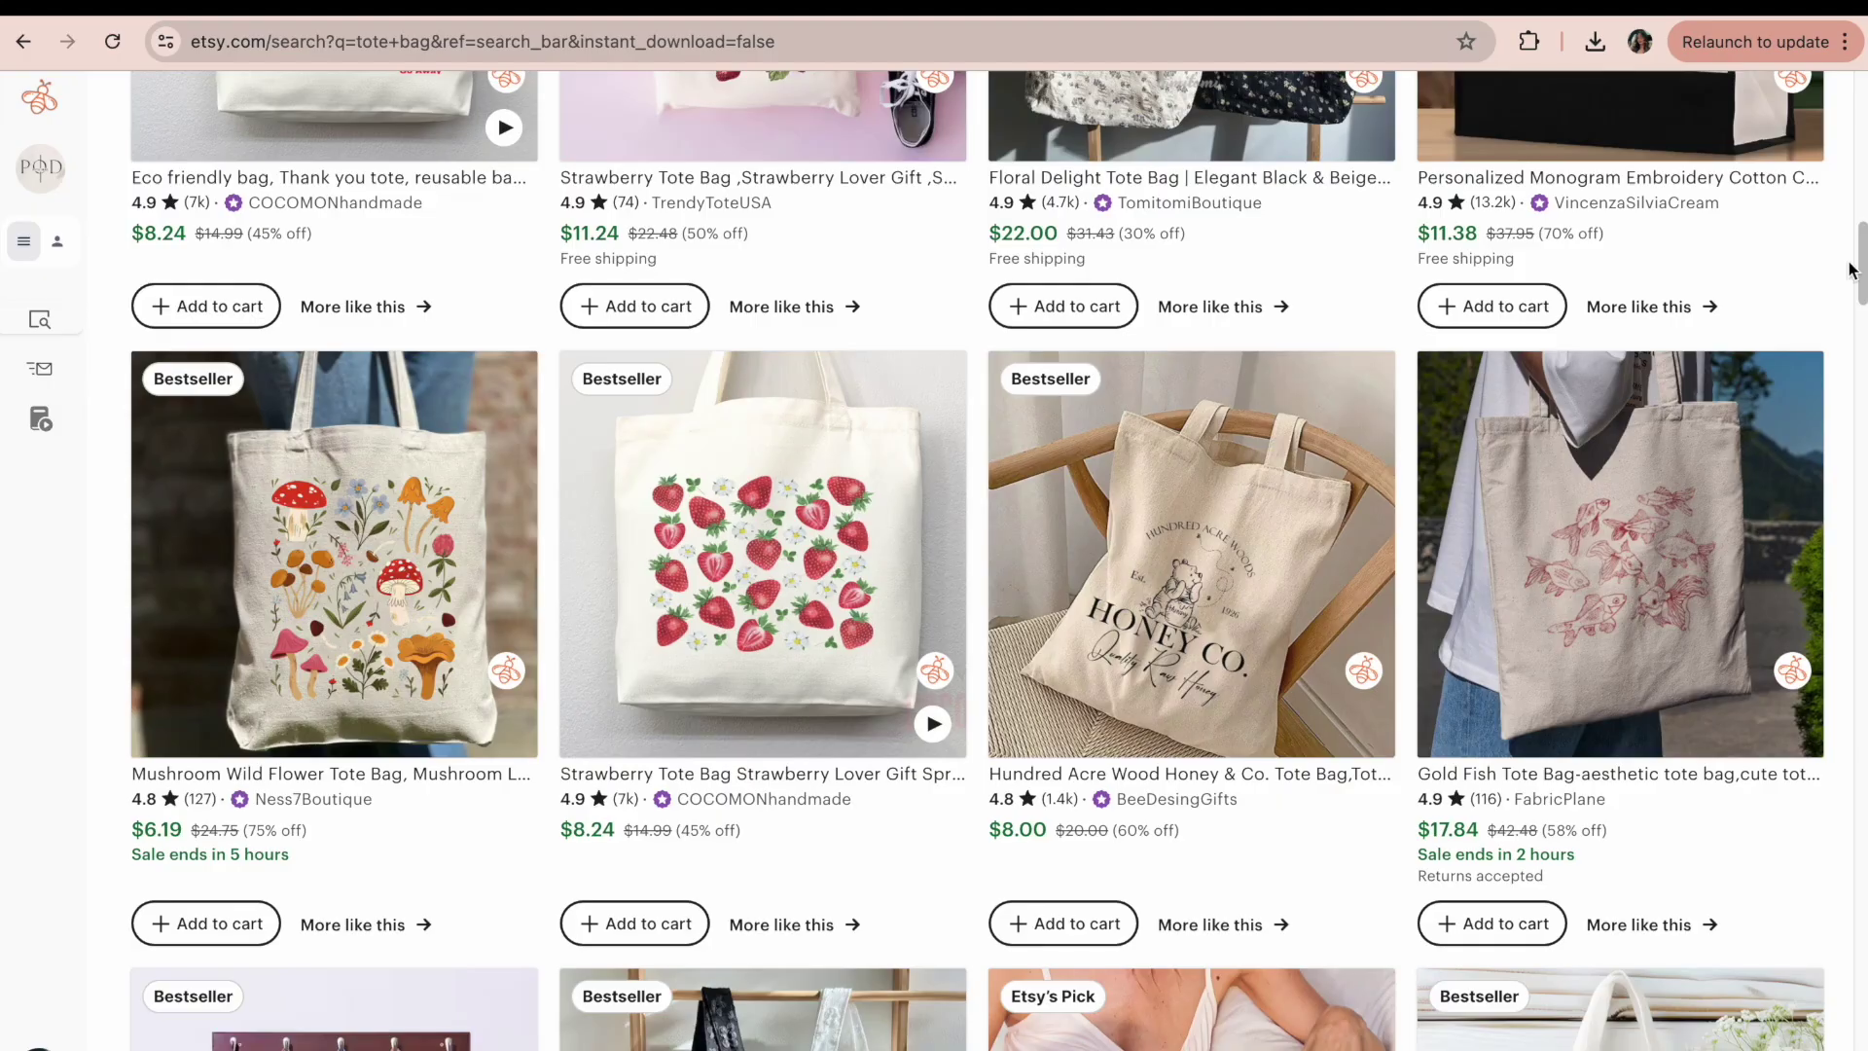
- Browse the Etsy search results for "tote bag" to examine popular and bestselling designs
drag(1859, 275, 1837, 365)
scroll(1837, 366, down, 5)
scroll(1787, 403, down, 1)
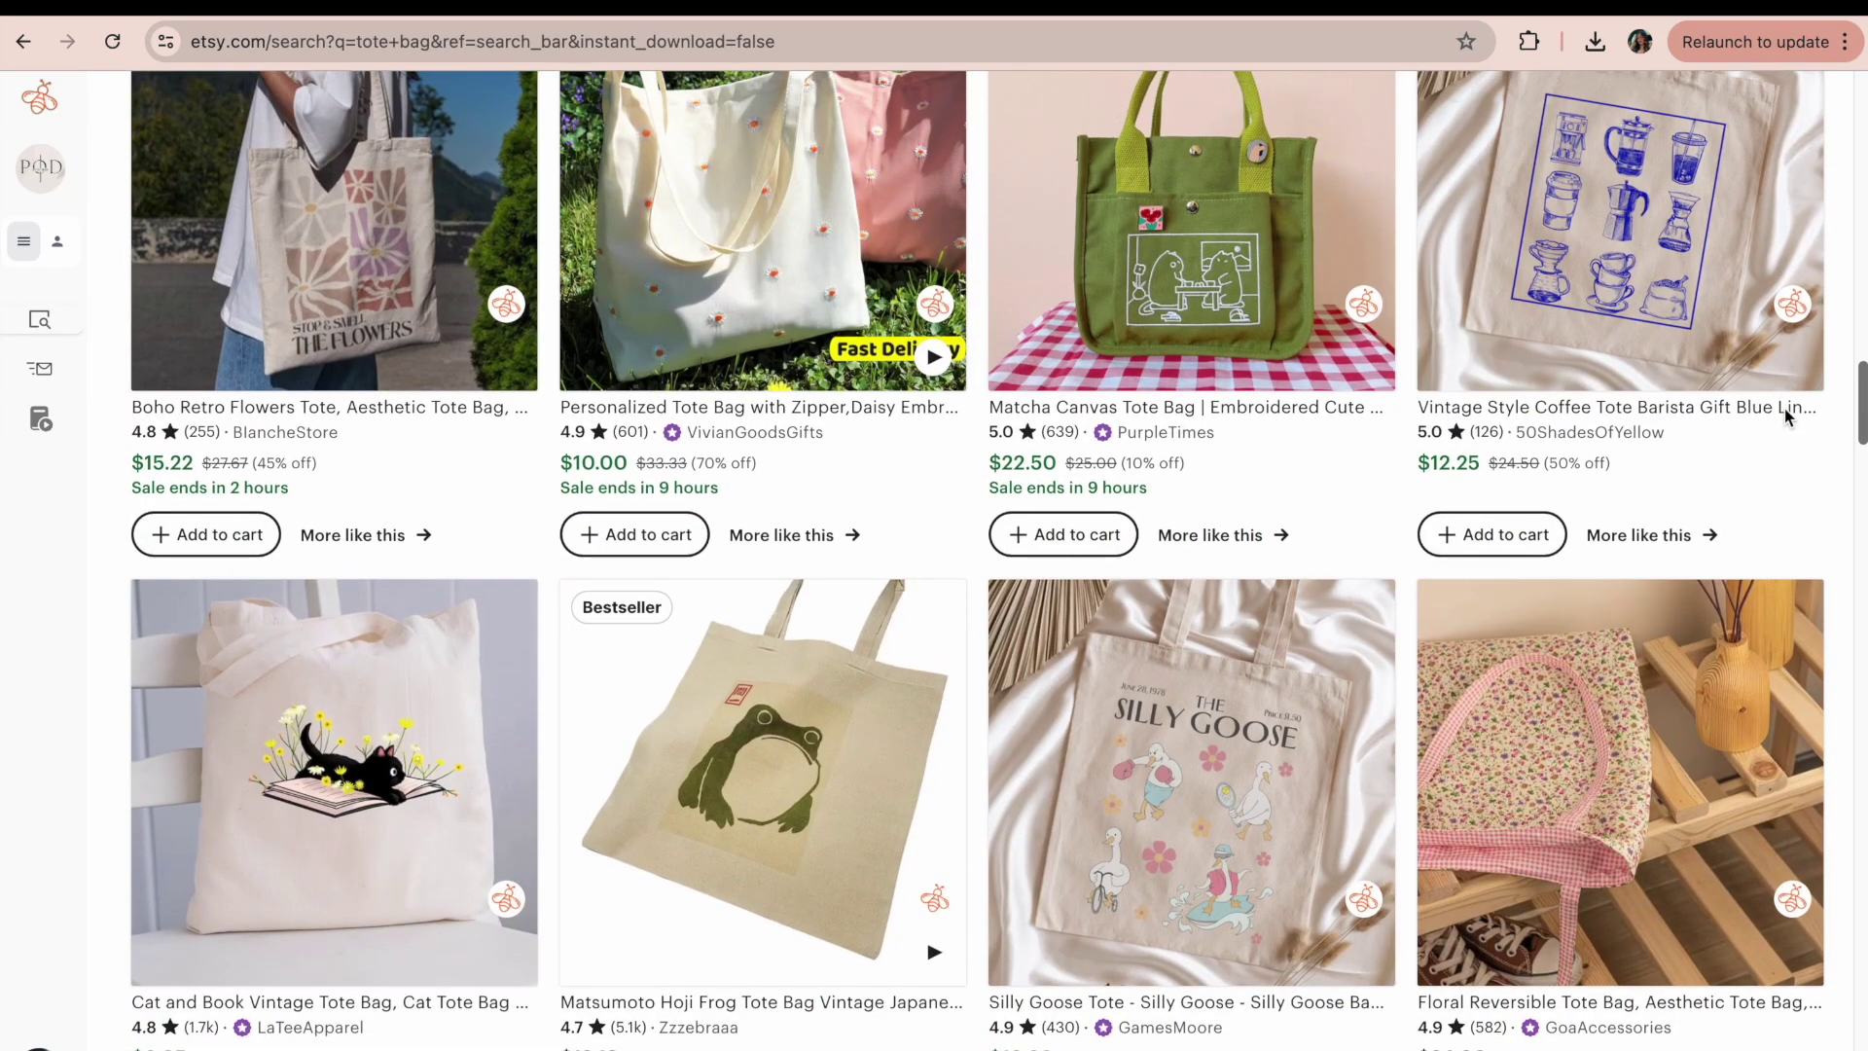
scroll(1783, 408, down, 3)
scroll(1760, 432, down, 3)
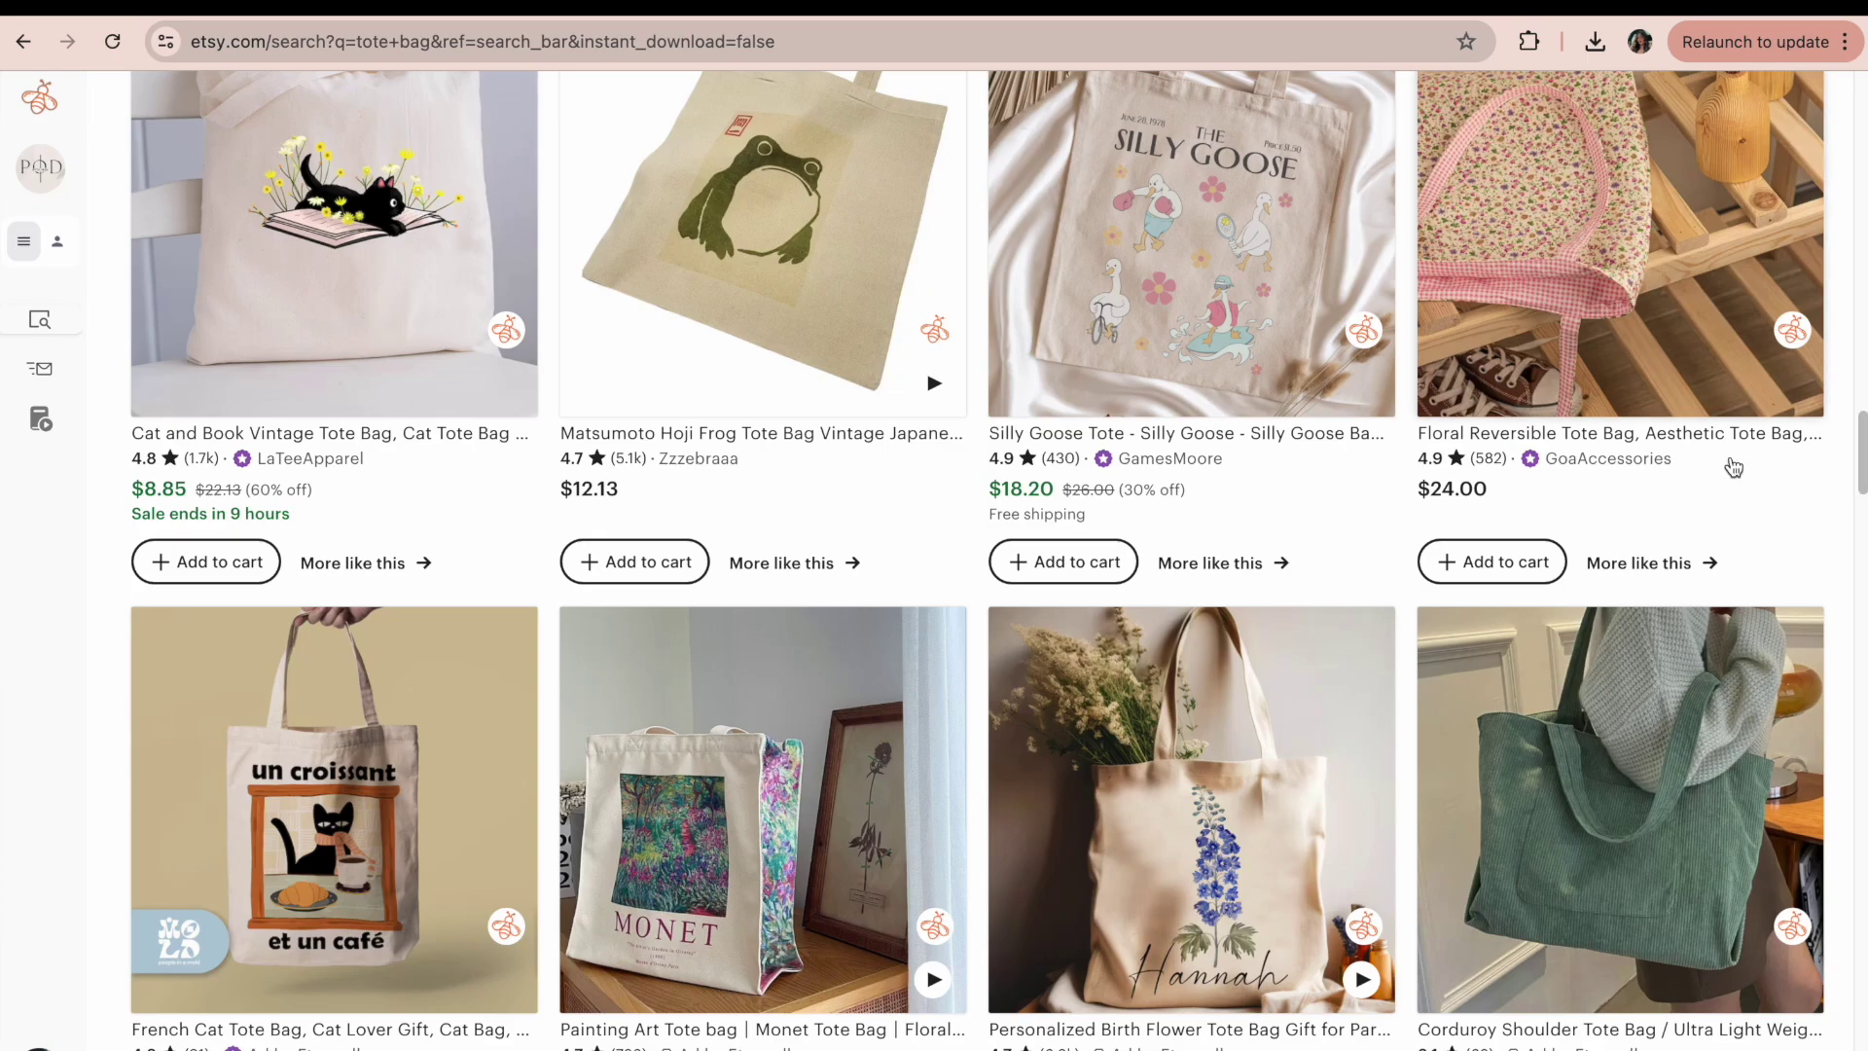
drag(1865, 436, 1837, 522)
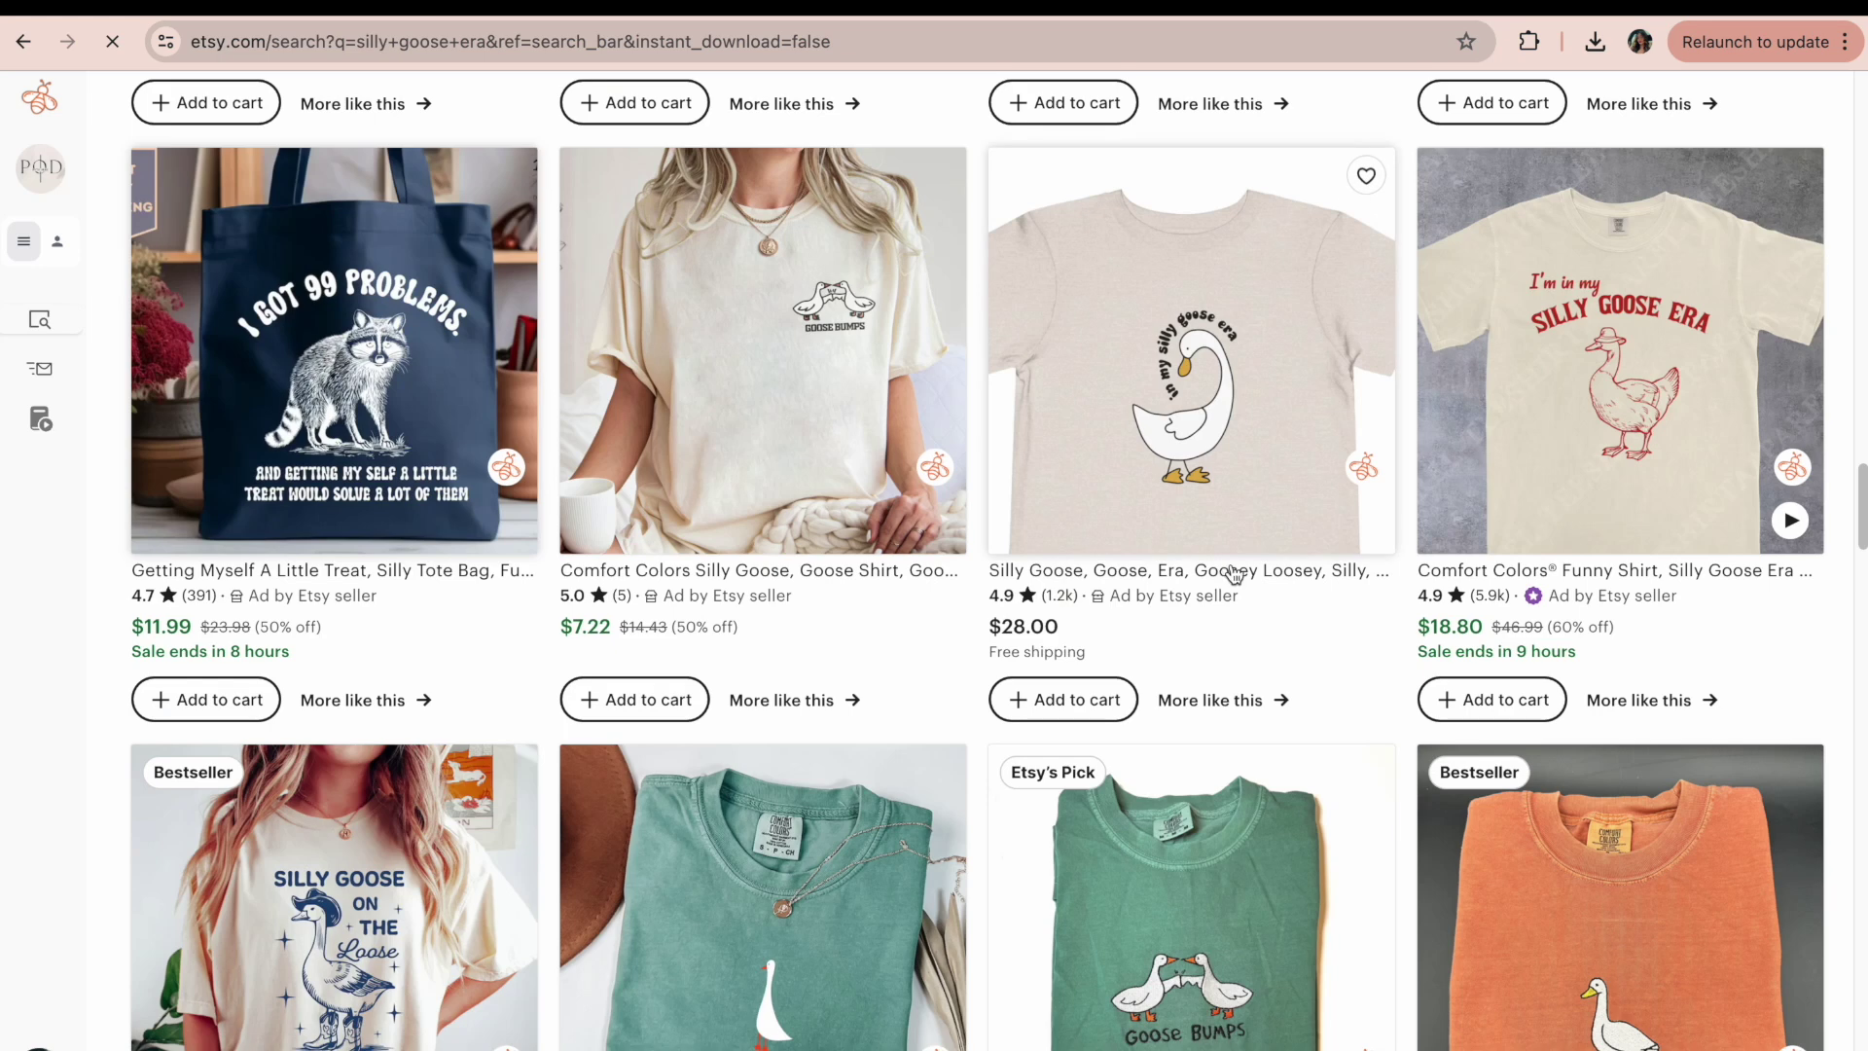
- Open the "Getting Myself A Little Treat" raccoon tote listing and browse the full page of similar items
click(330, 312)
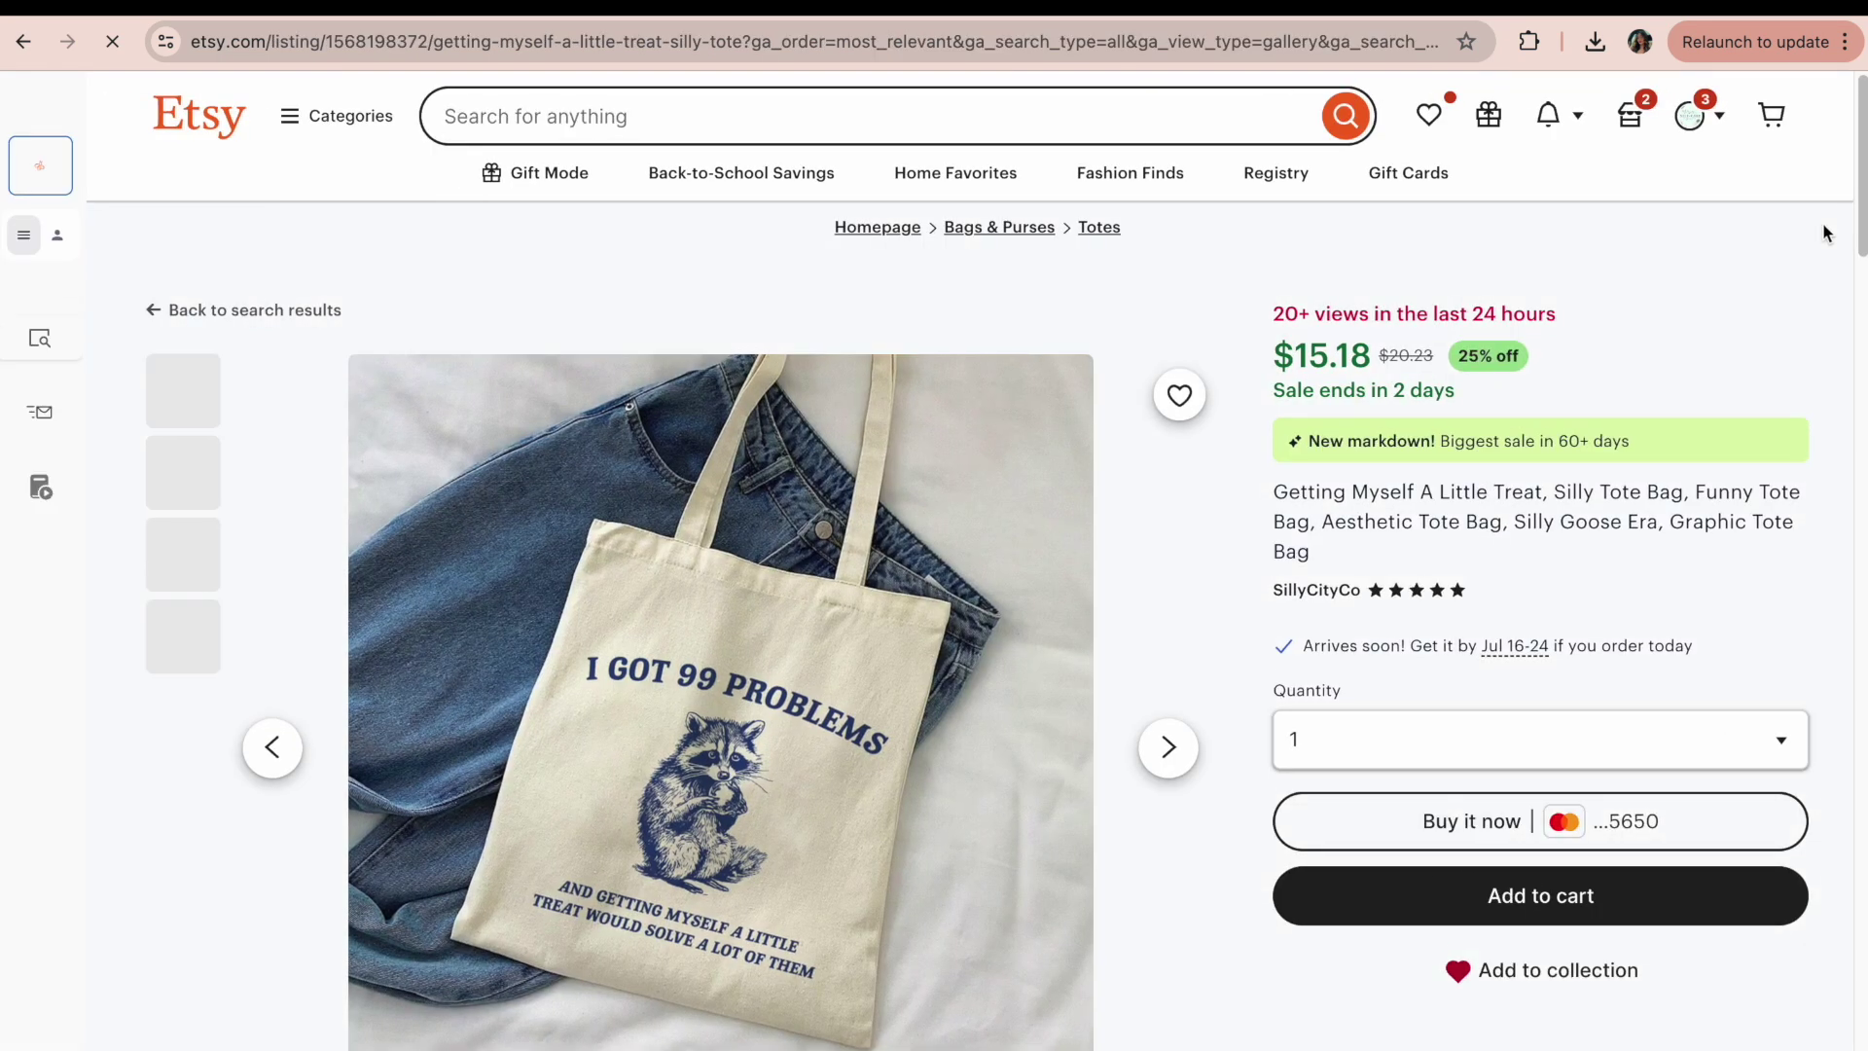
drag(1860, 175, 1525, 638)
scroll(1270, 584, down, 5)
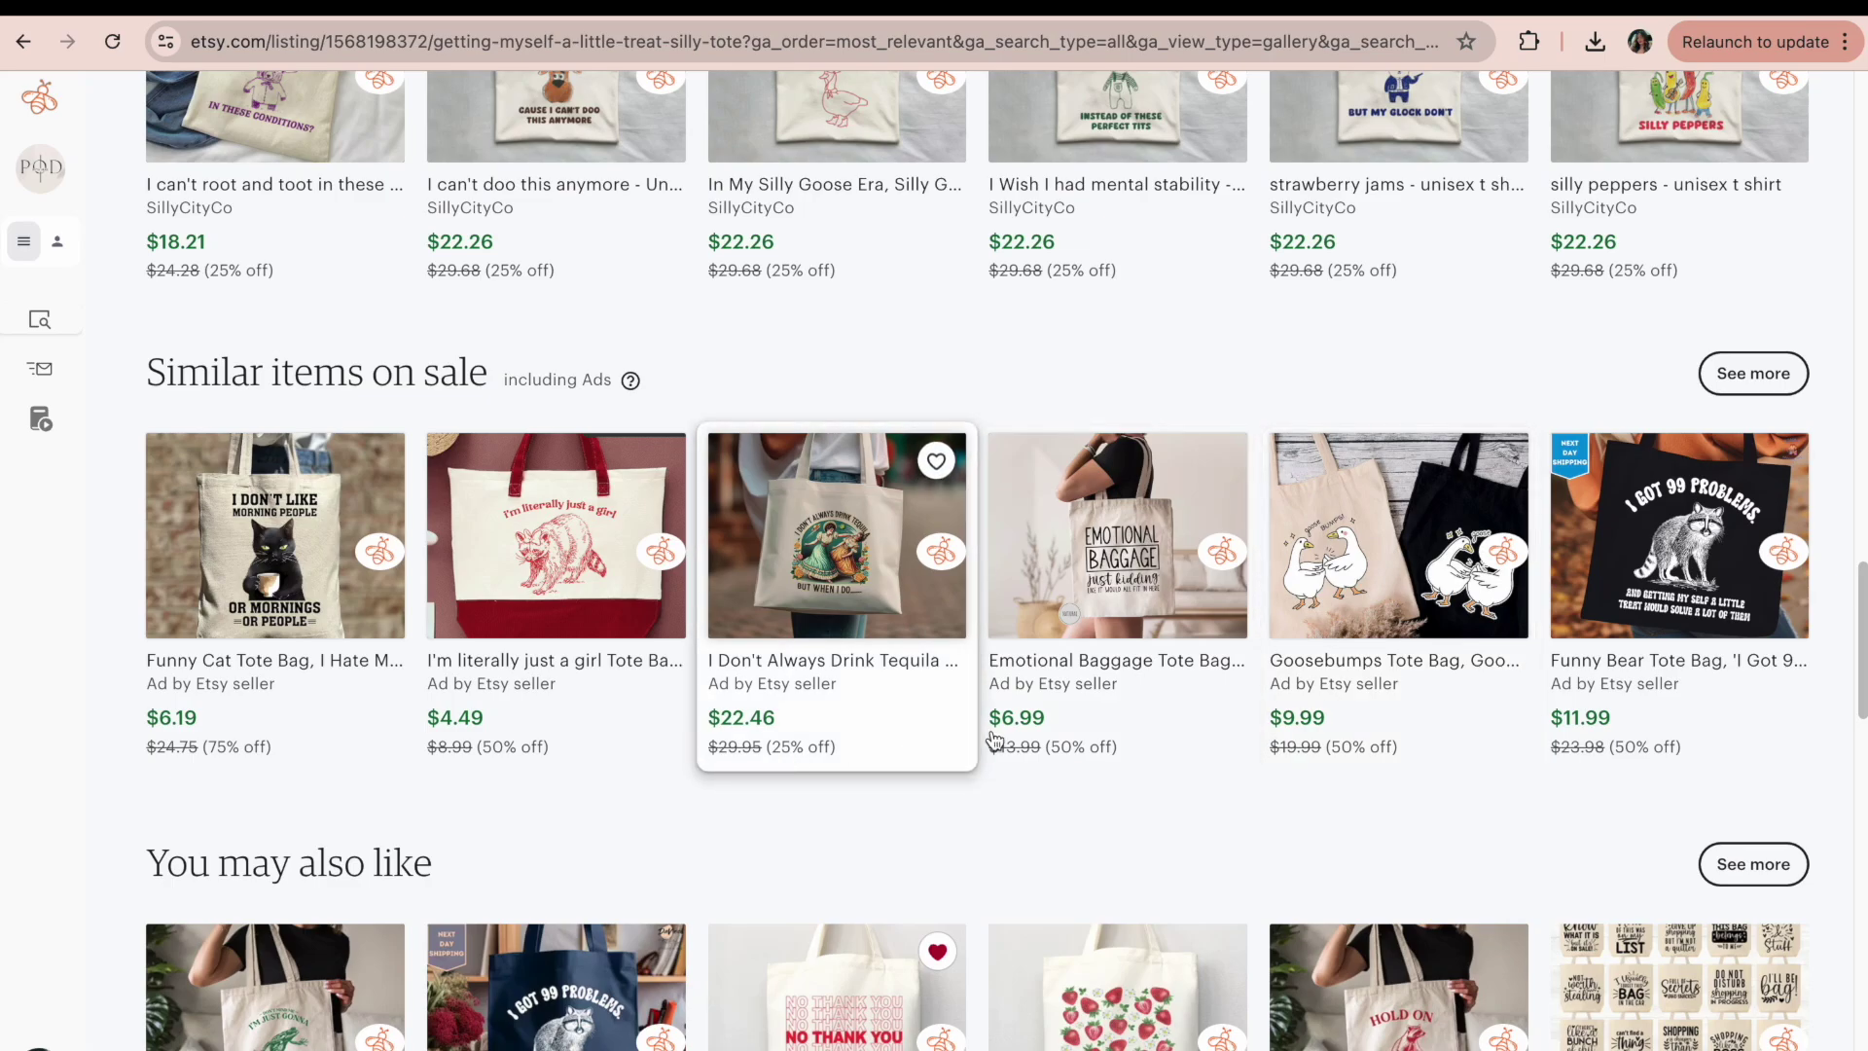
click(1752, 373)
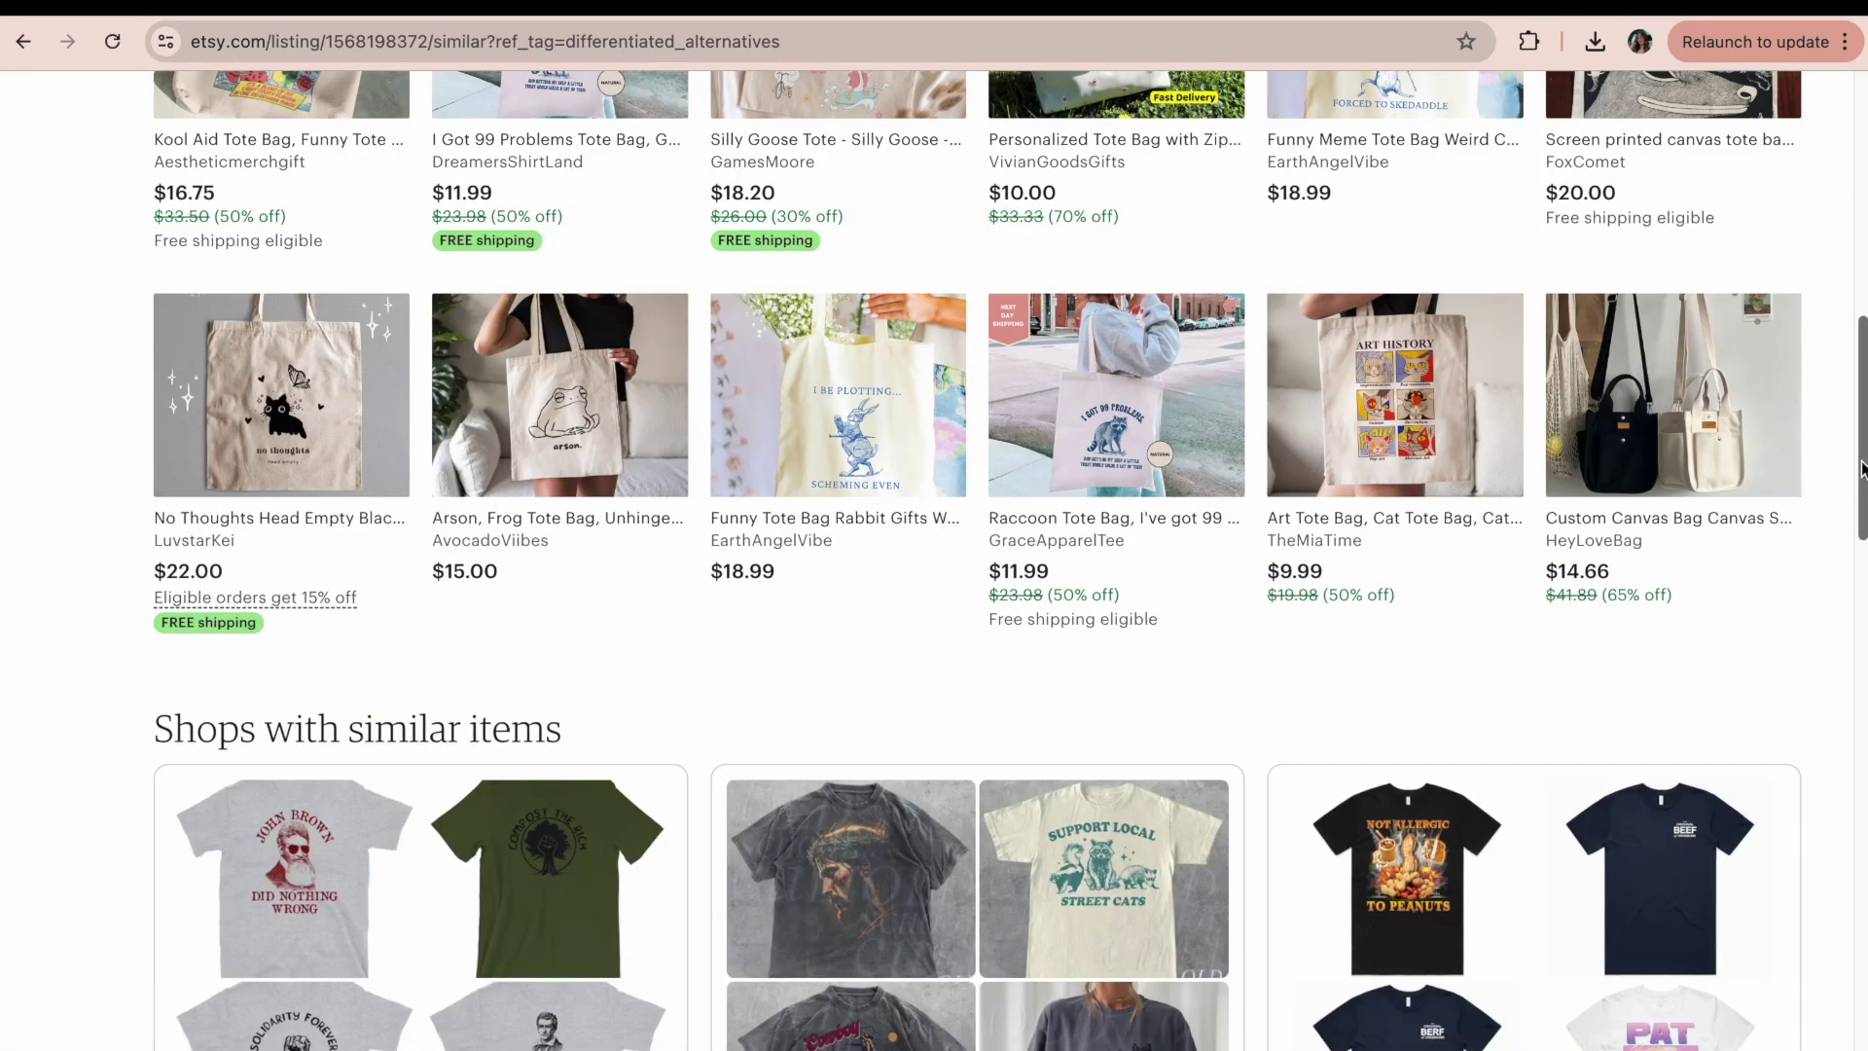
drag(1861, 470, 1863, 302)
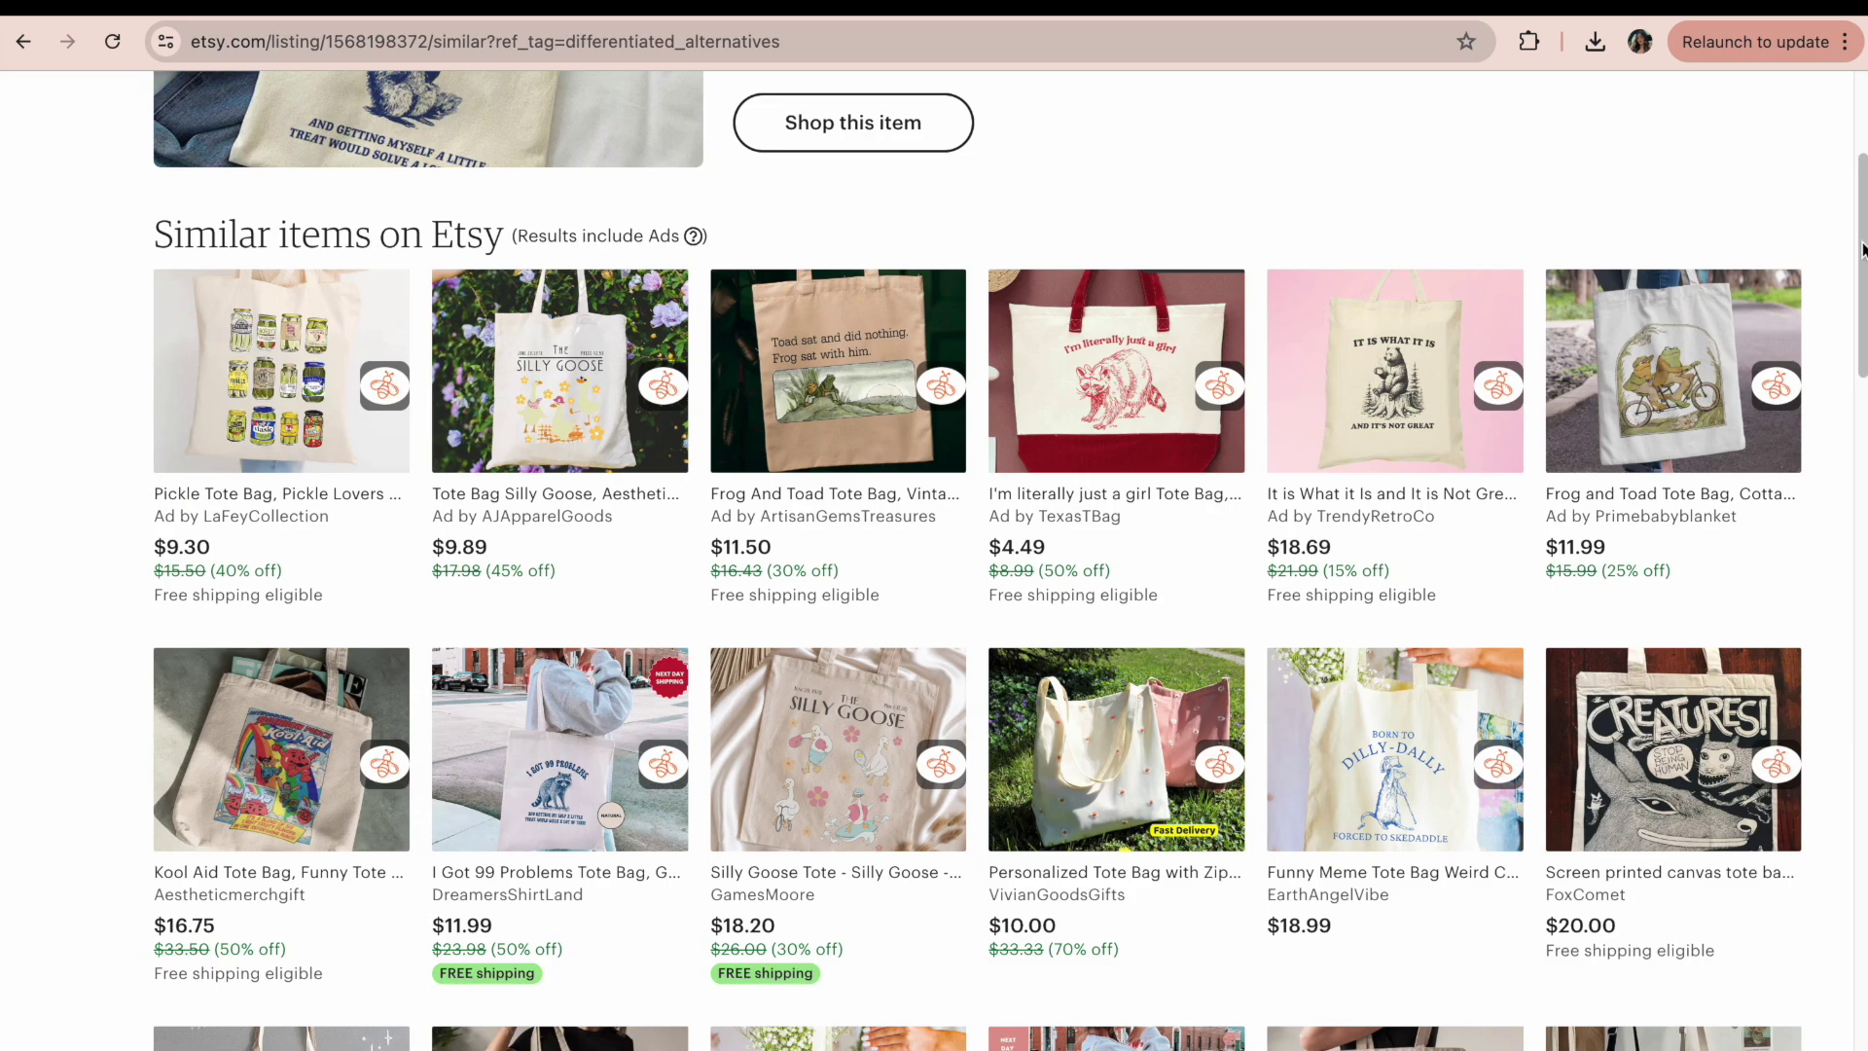
drag(1859, 245, 1861, 165)
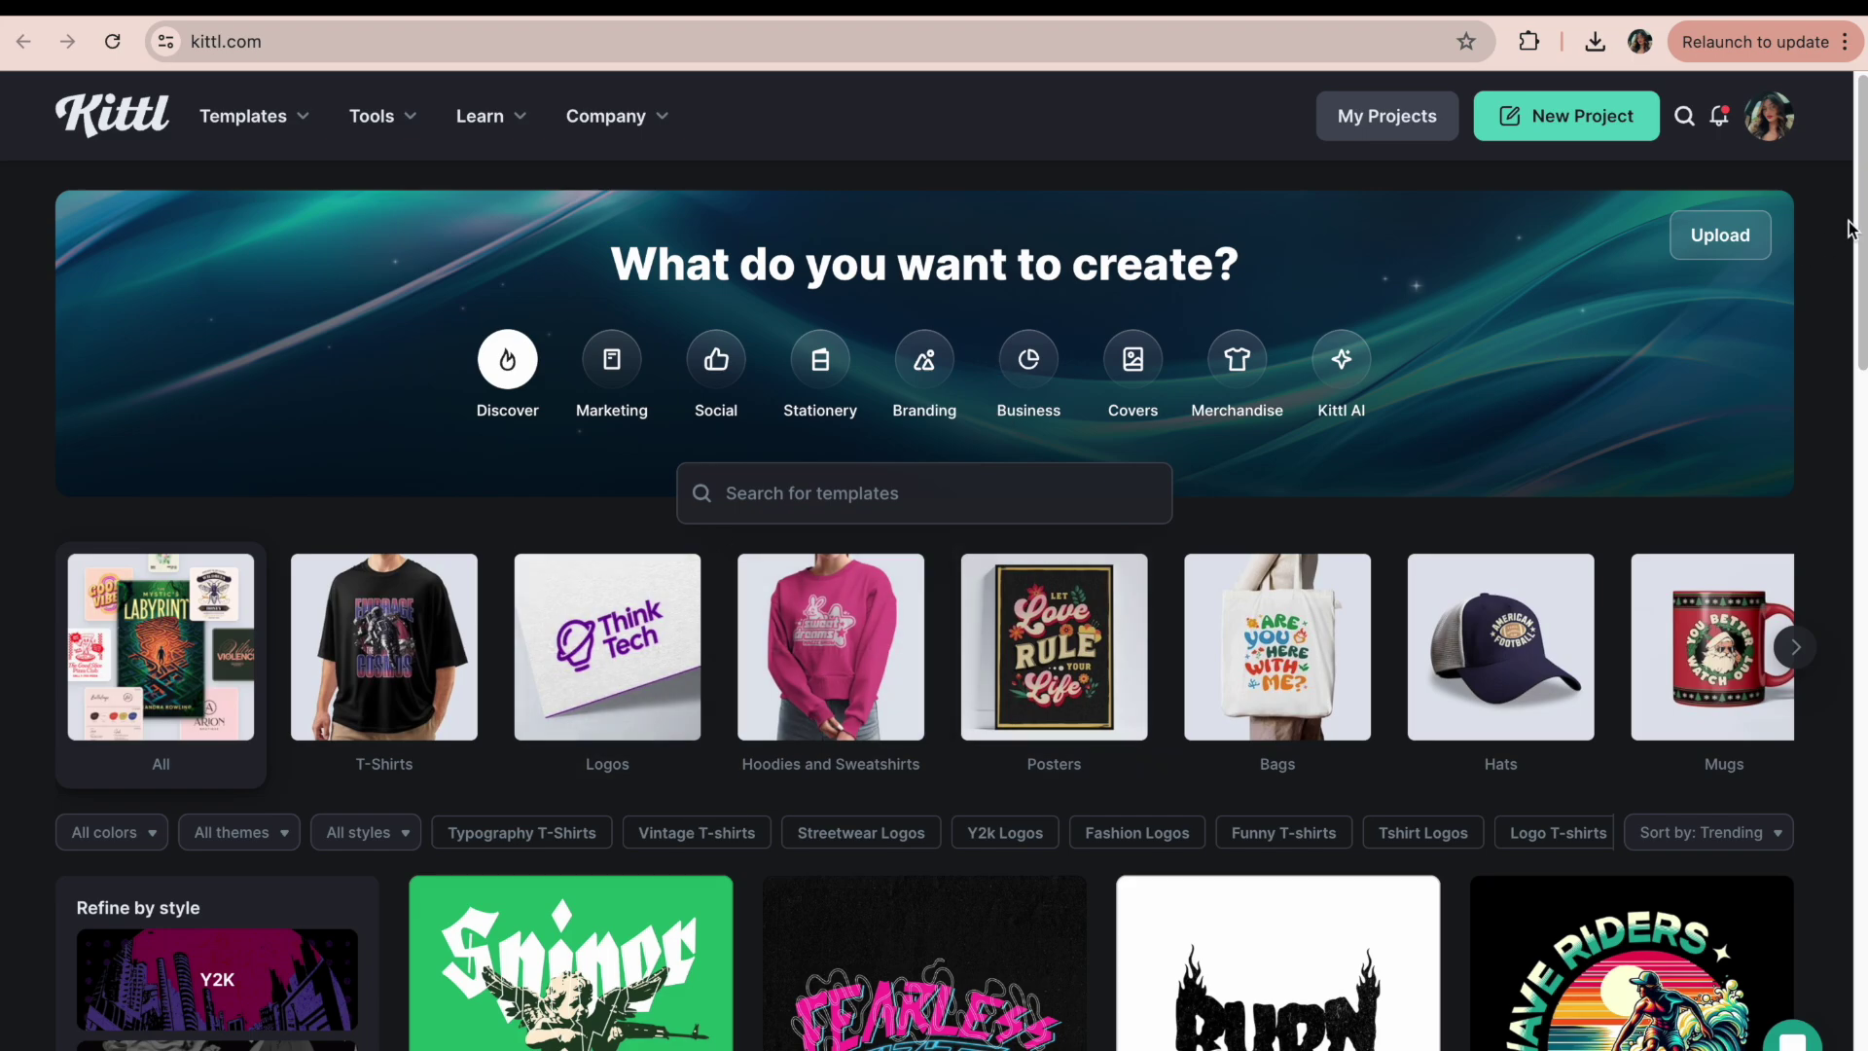
- Switch to Kittl and browse the templates in the Bags category for design styles
scroll(934, 584, down, 3)
scroll(934, 583, up, 1)
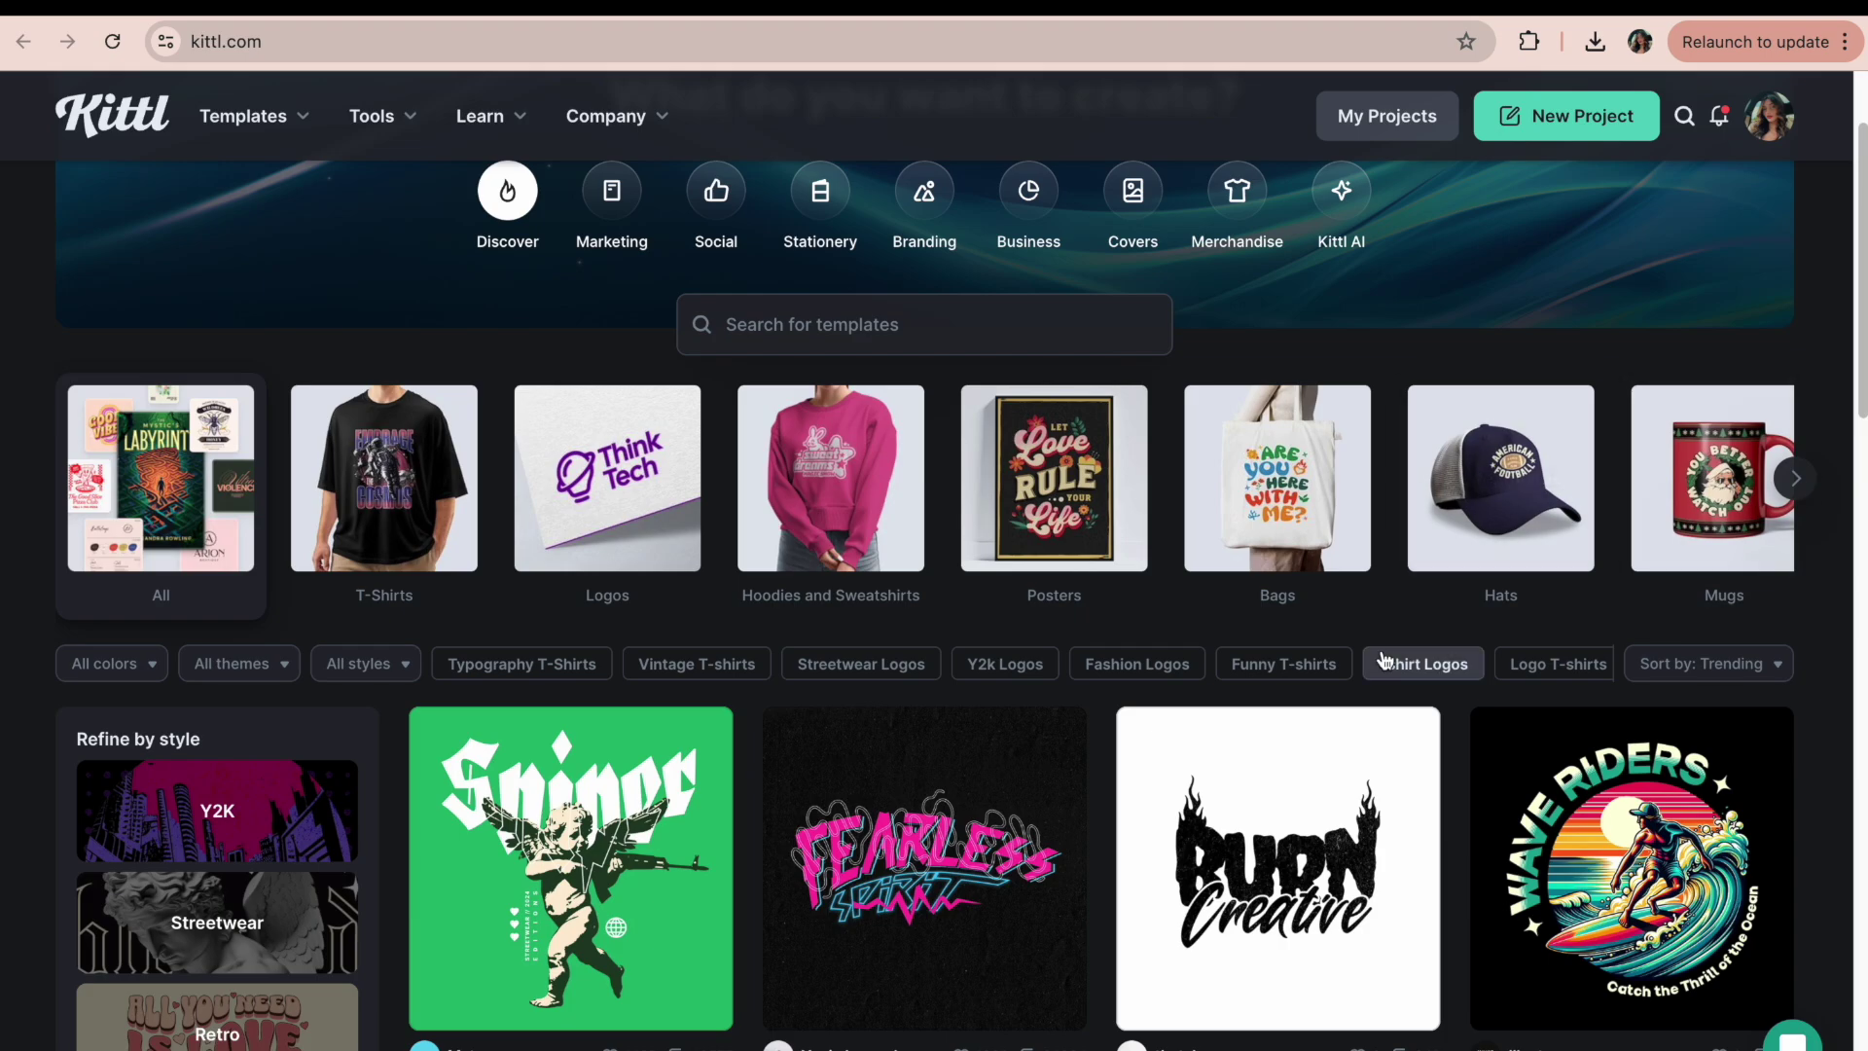
click(1284, 486)
scroll(1843, 243, down, 5)
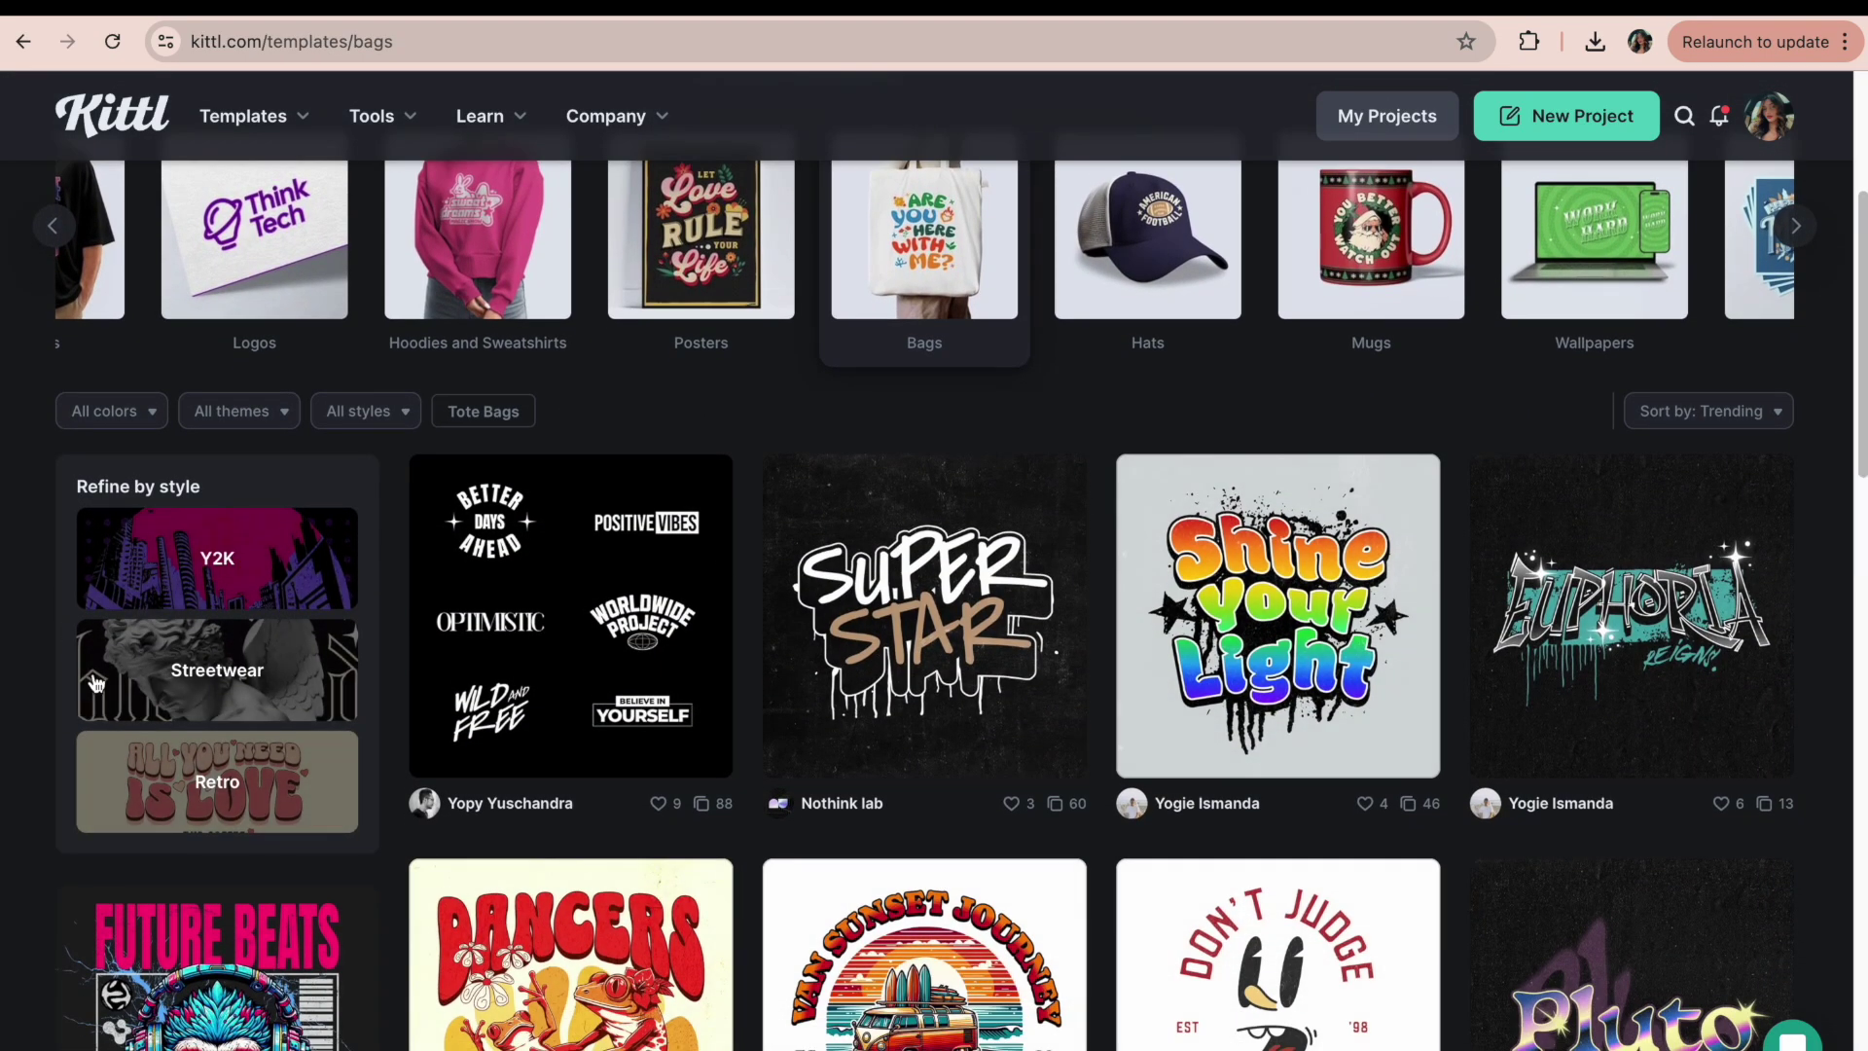
scroll(1751, 377, down, 6)
scroll(1748, 378, down, 12)
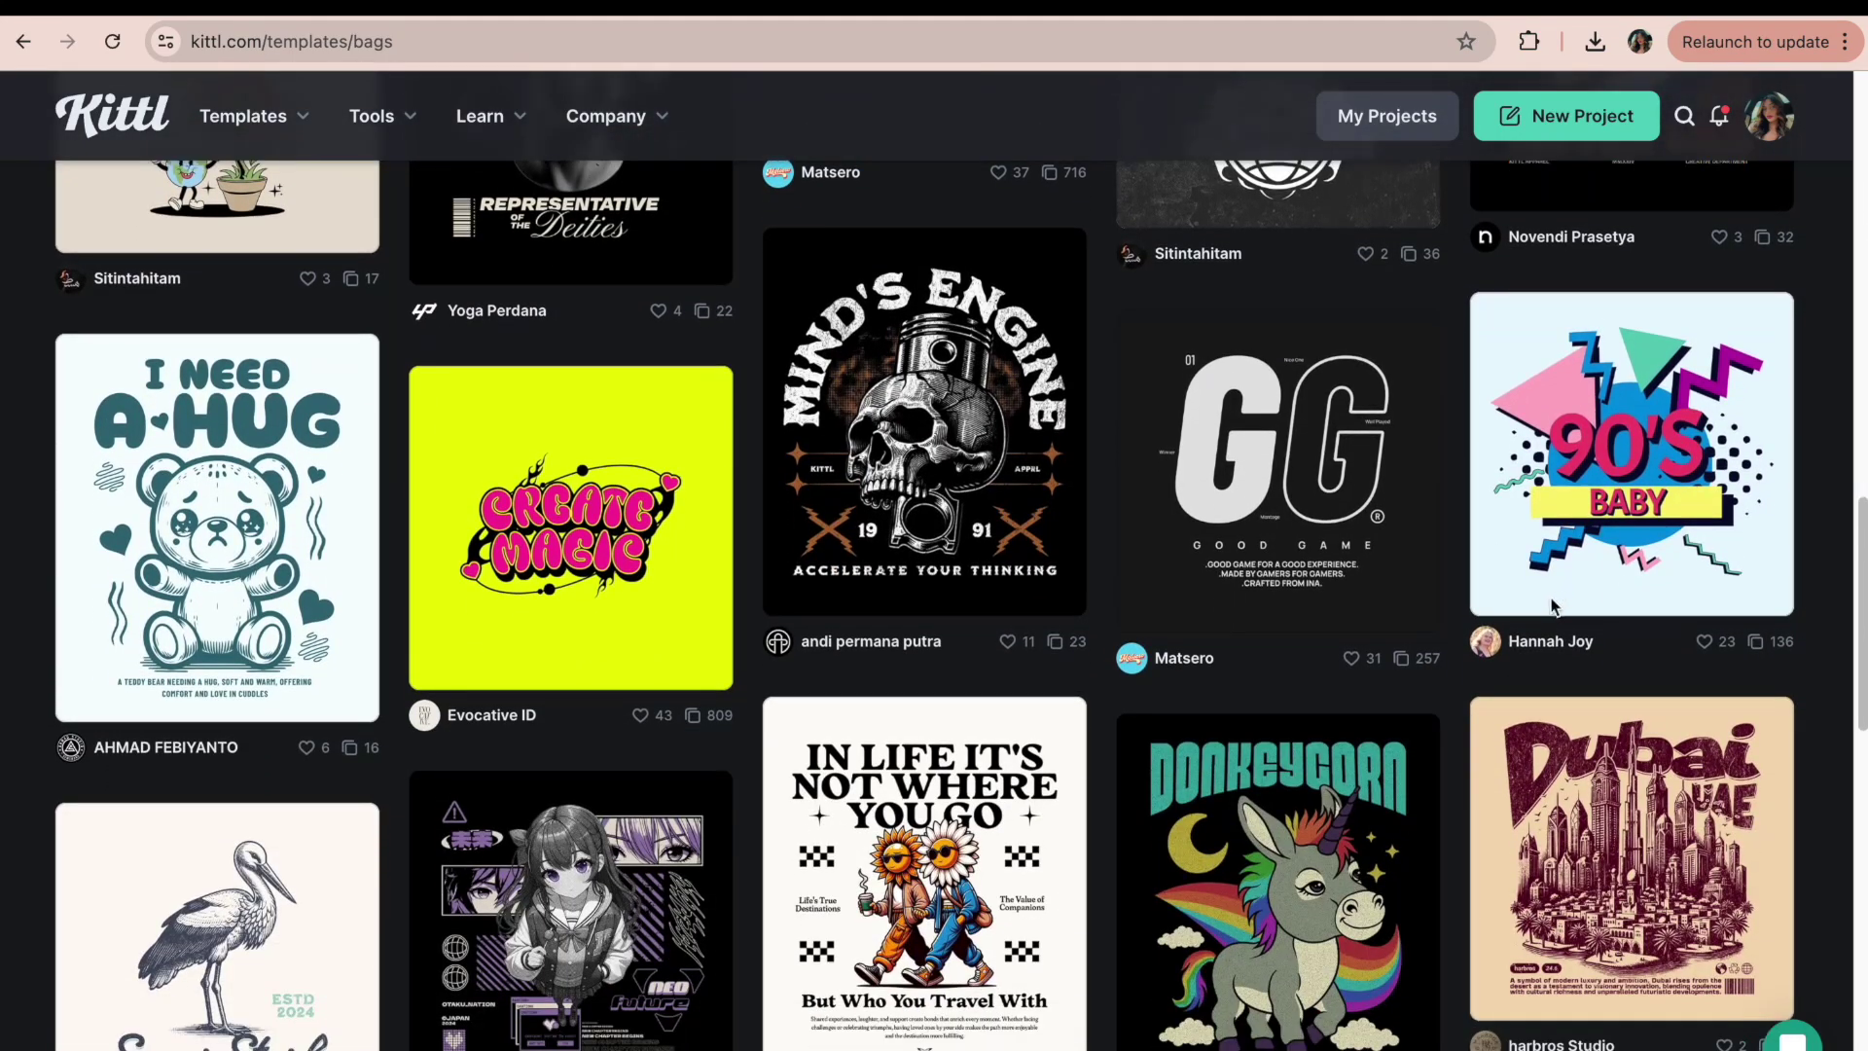
scroll(1491, 674, down, 7)
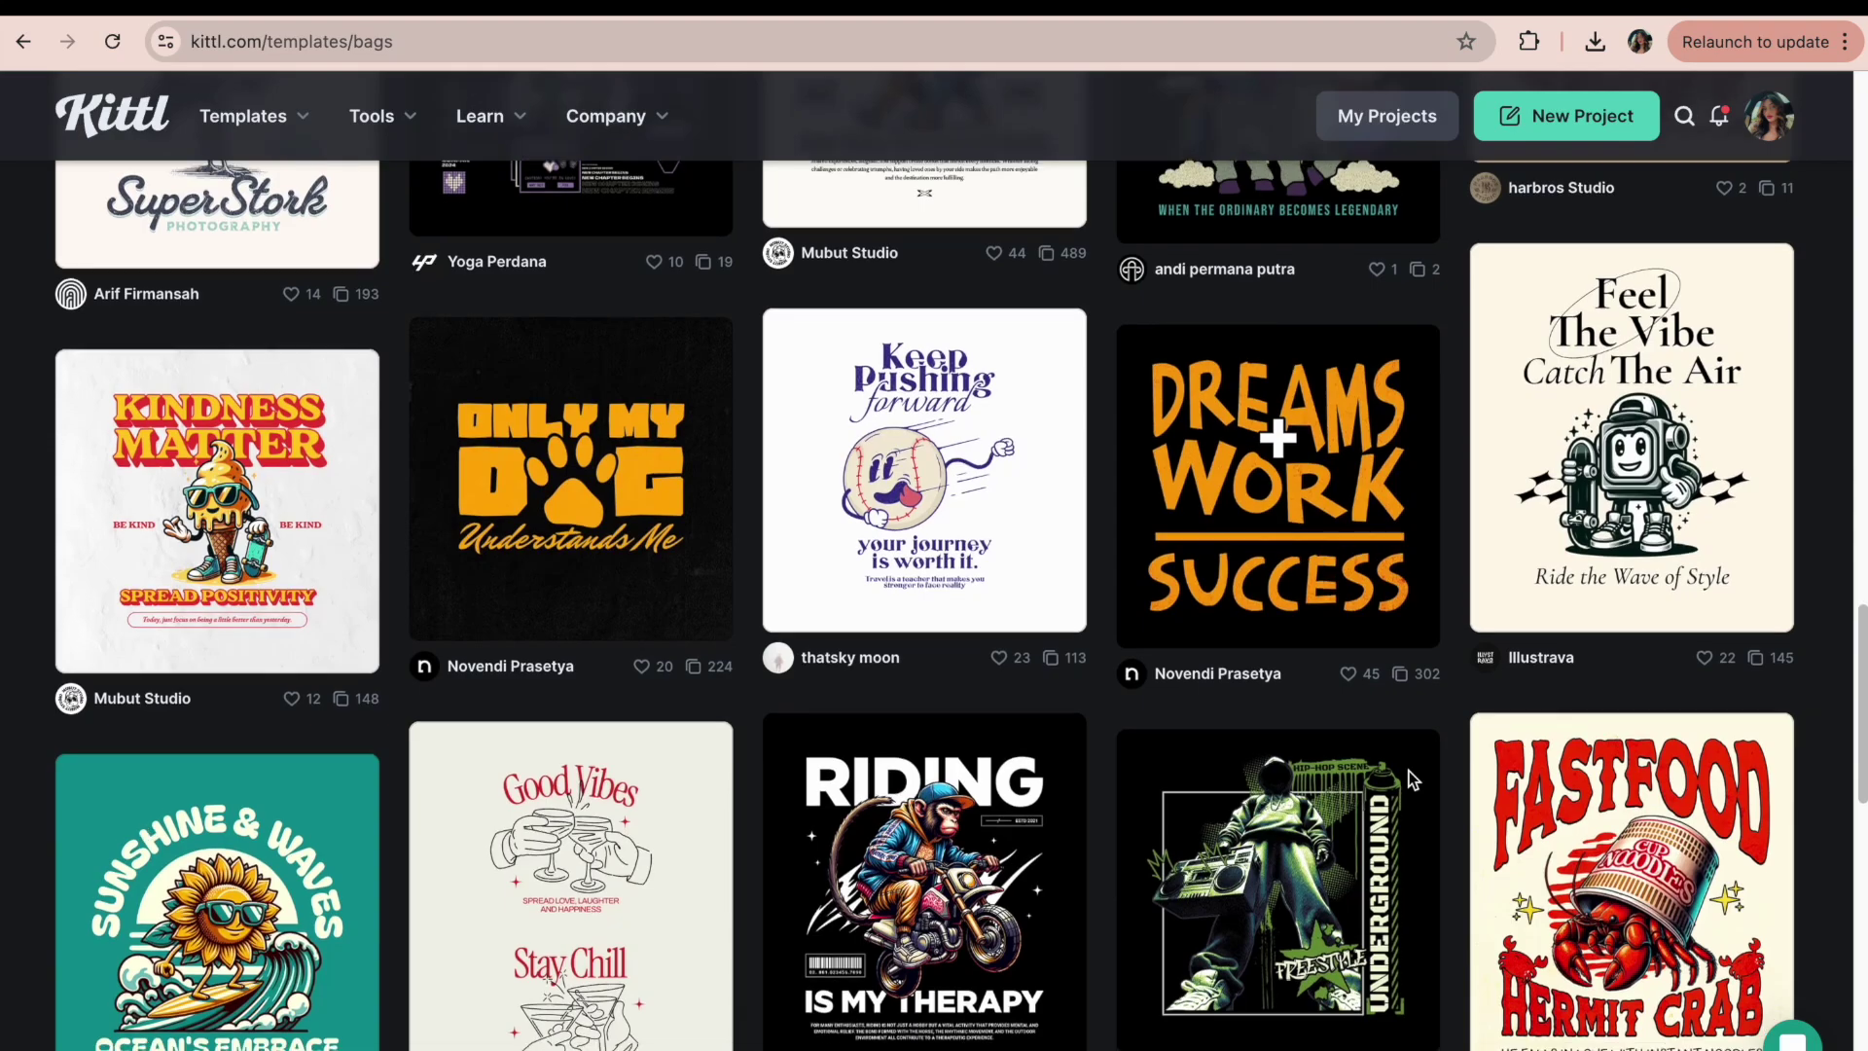
scroll(1380, 811, down, 5)
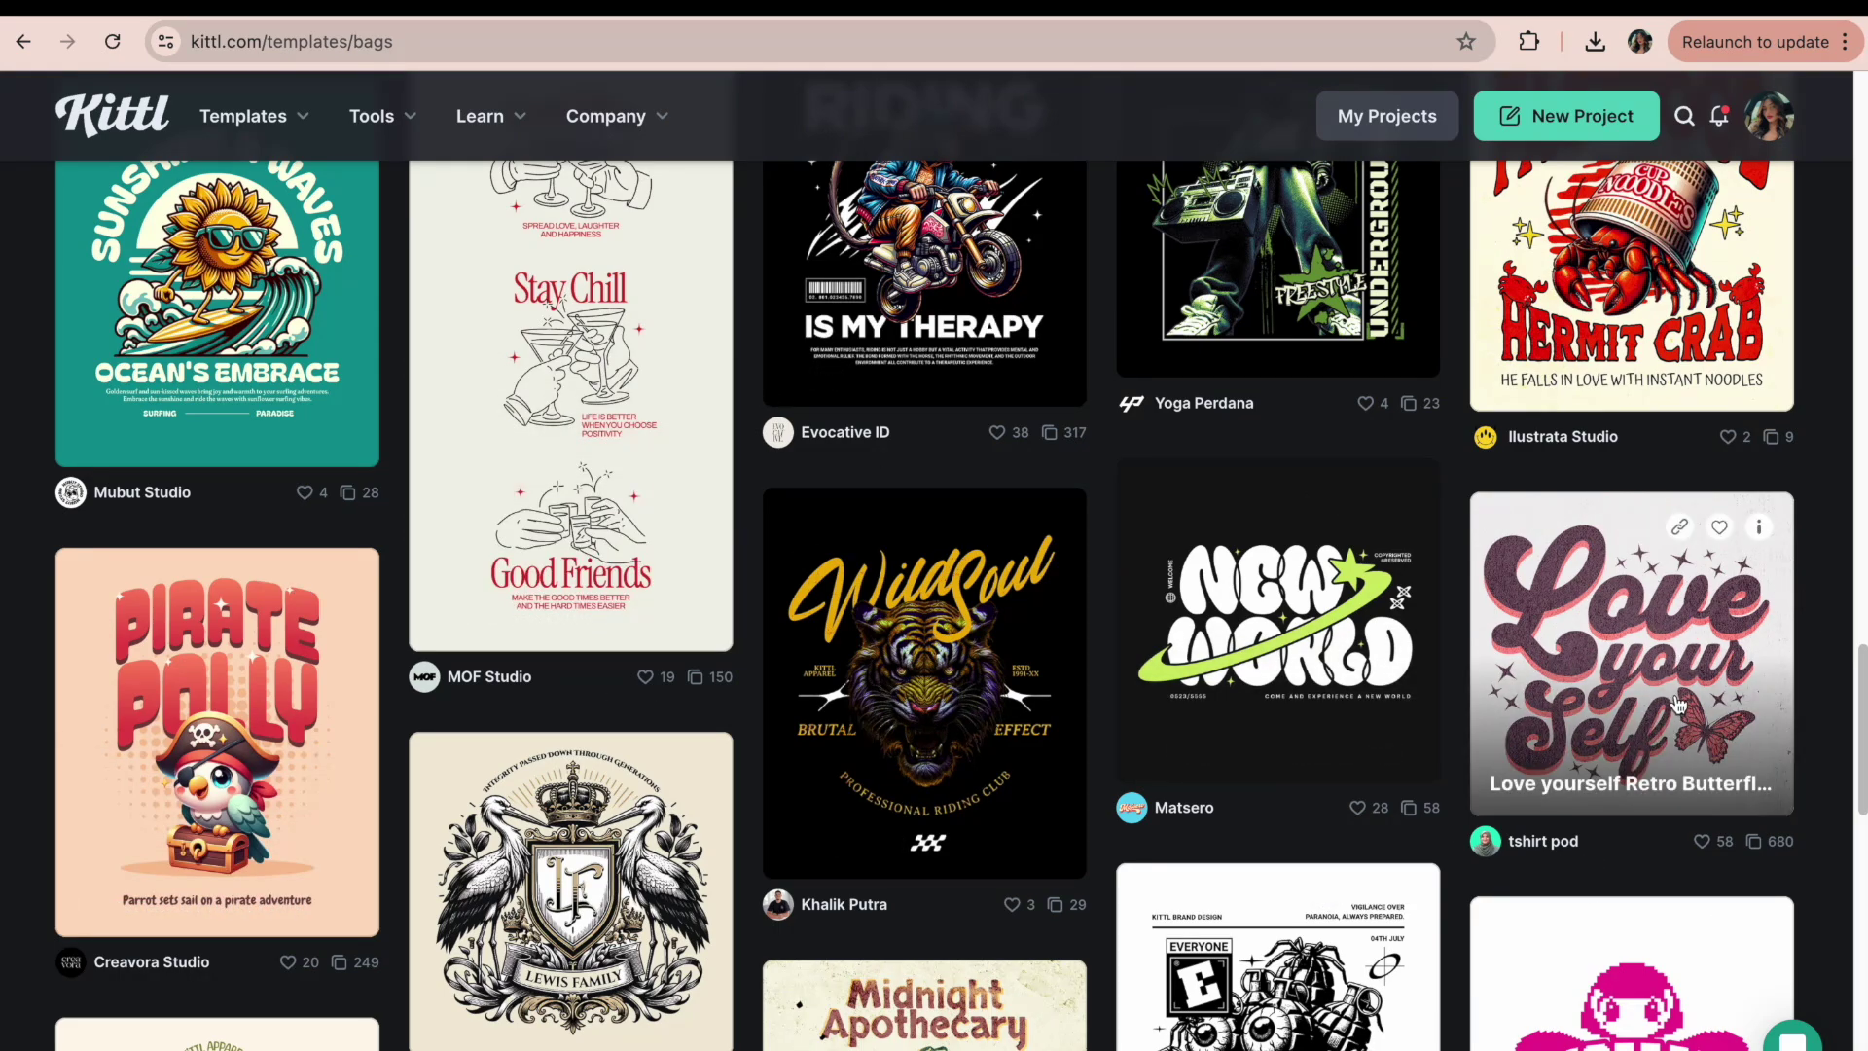
scroll(1654, 768, down, 10)
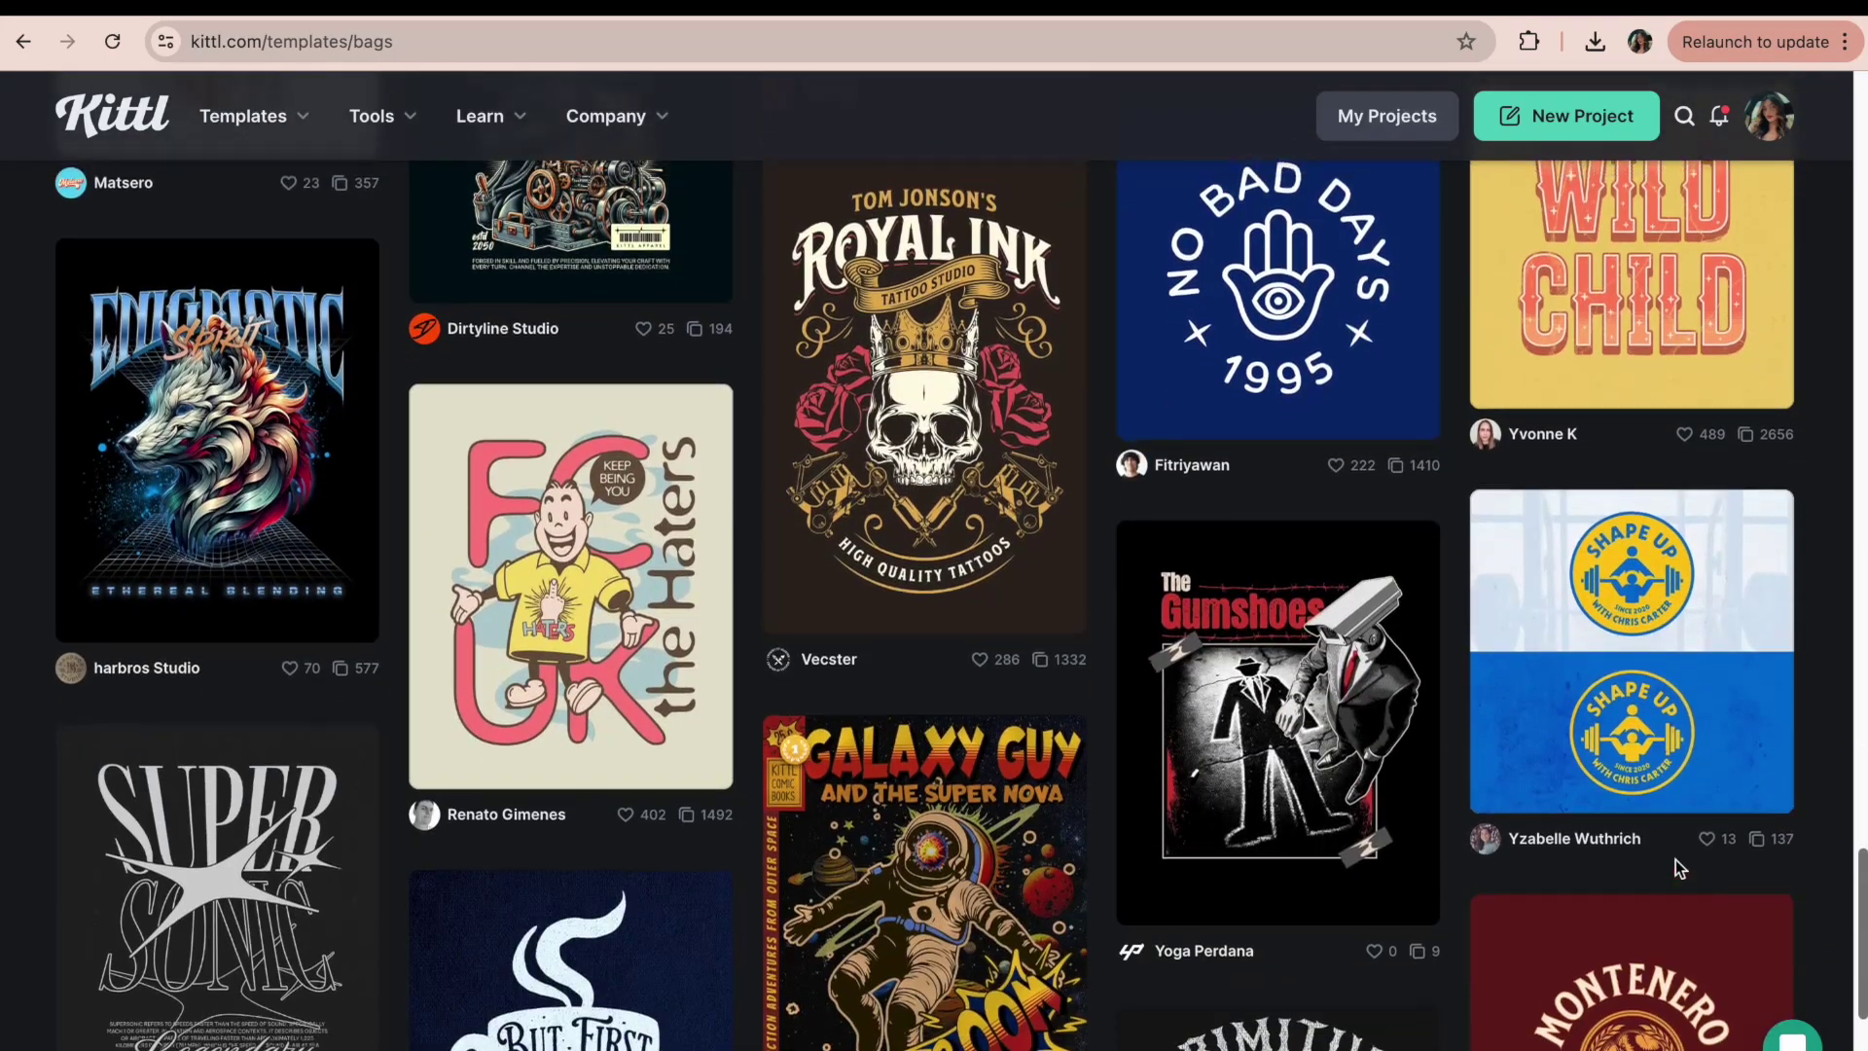
drag(1860, 875, 1859, 271)
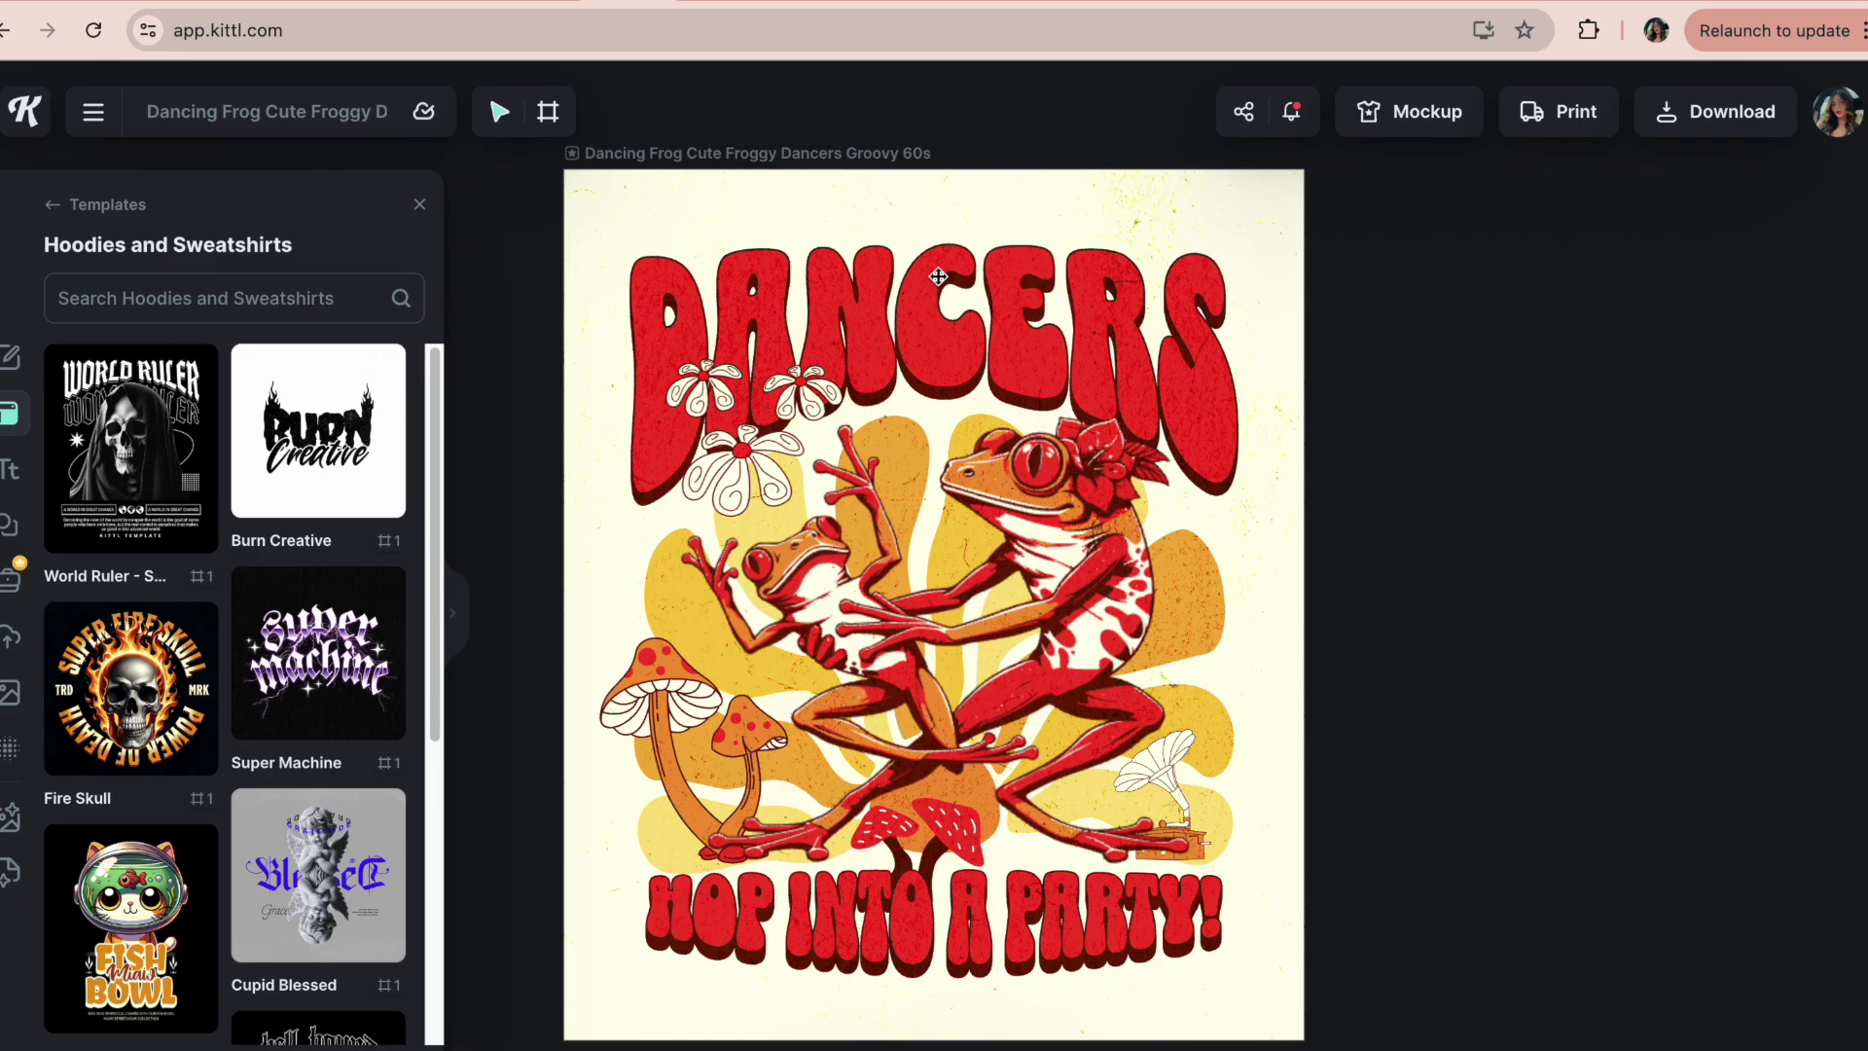
- Shift the dancing frogs illustration slightly to the left within the froggy dancers design
click(1040, 477)
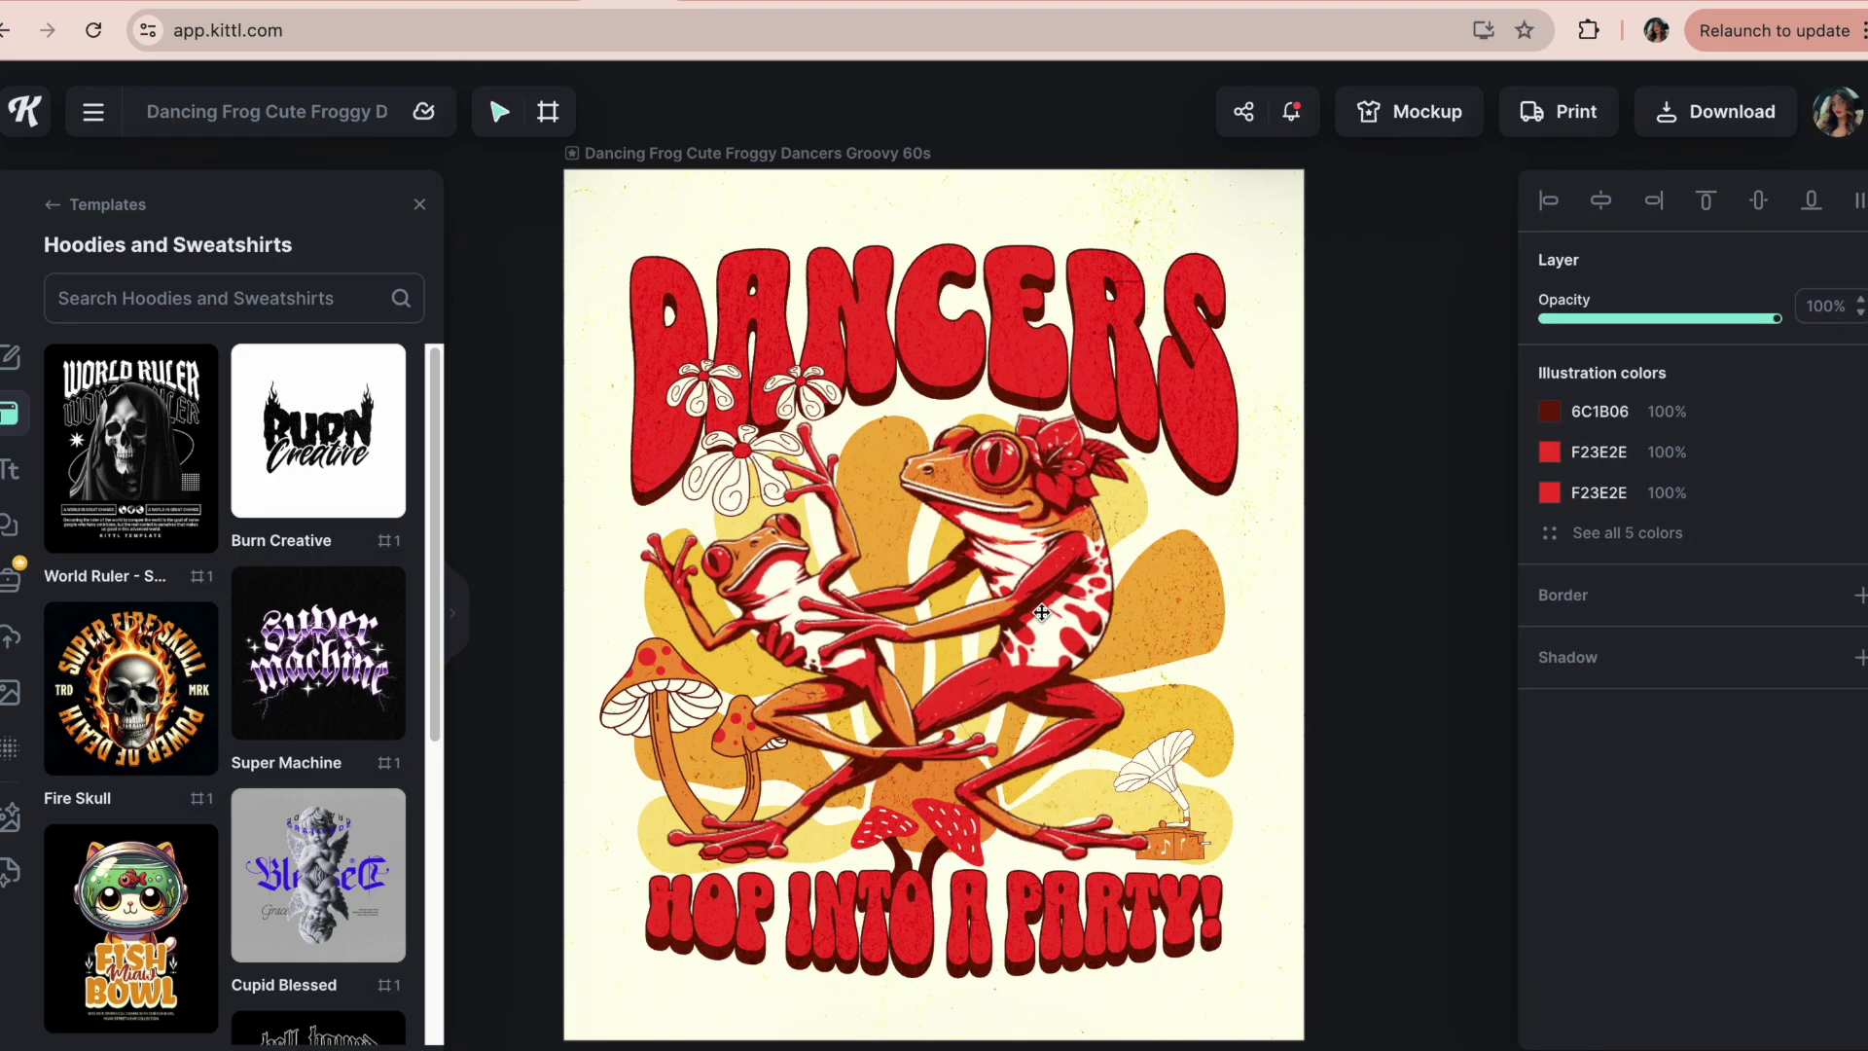
click(990, 570)
drag(1028, 580, 1054, 587)
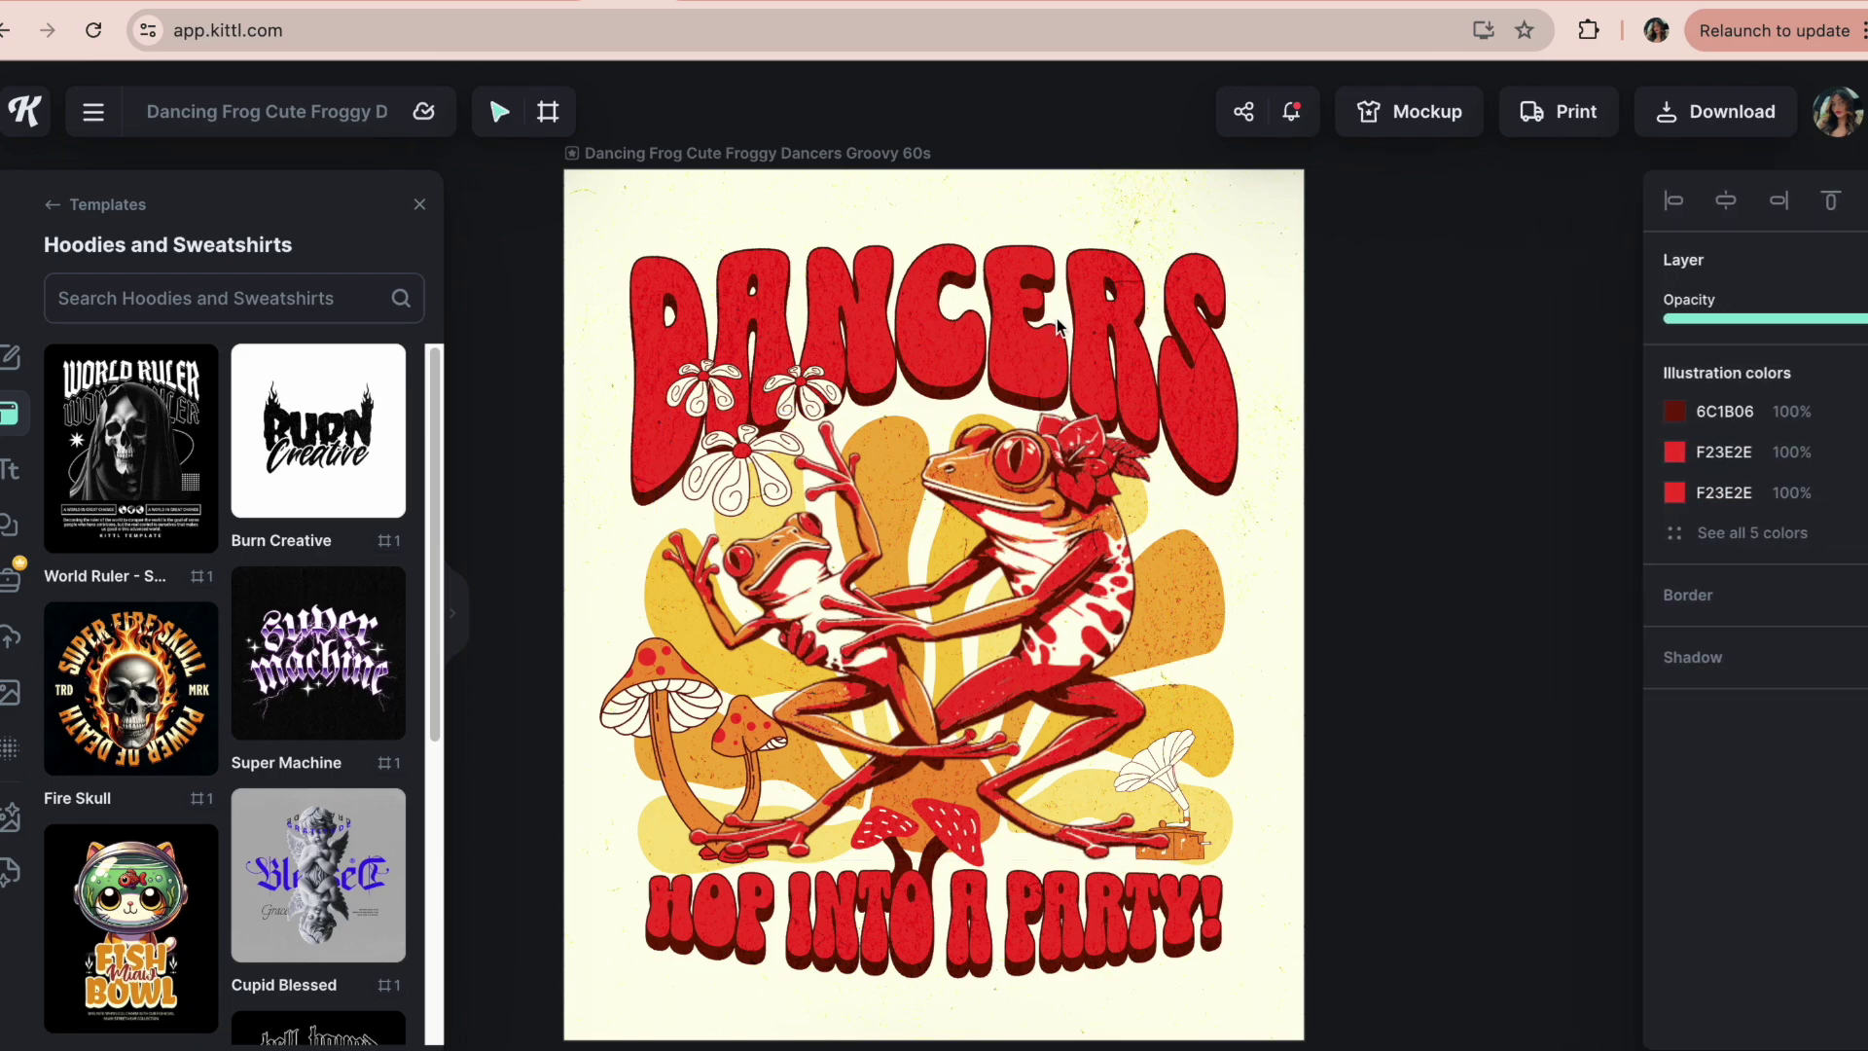
- Replace the headline text "DANCERS" with "CUTE", keeping its distorted shape
double_click(957, 323)
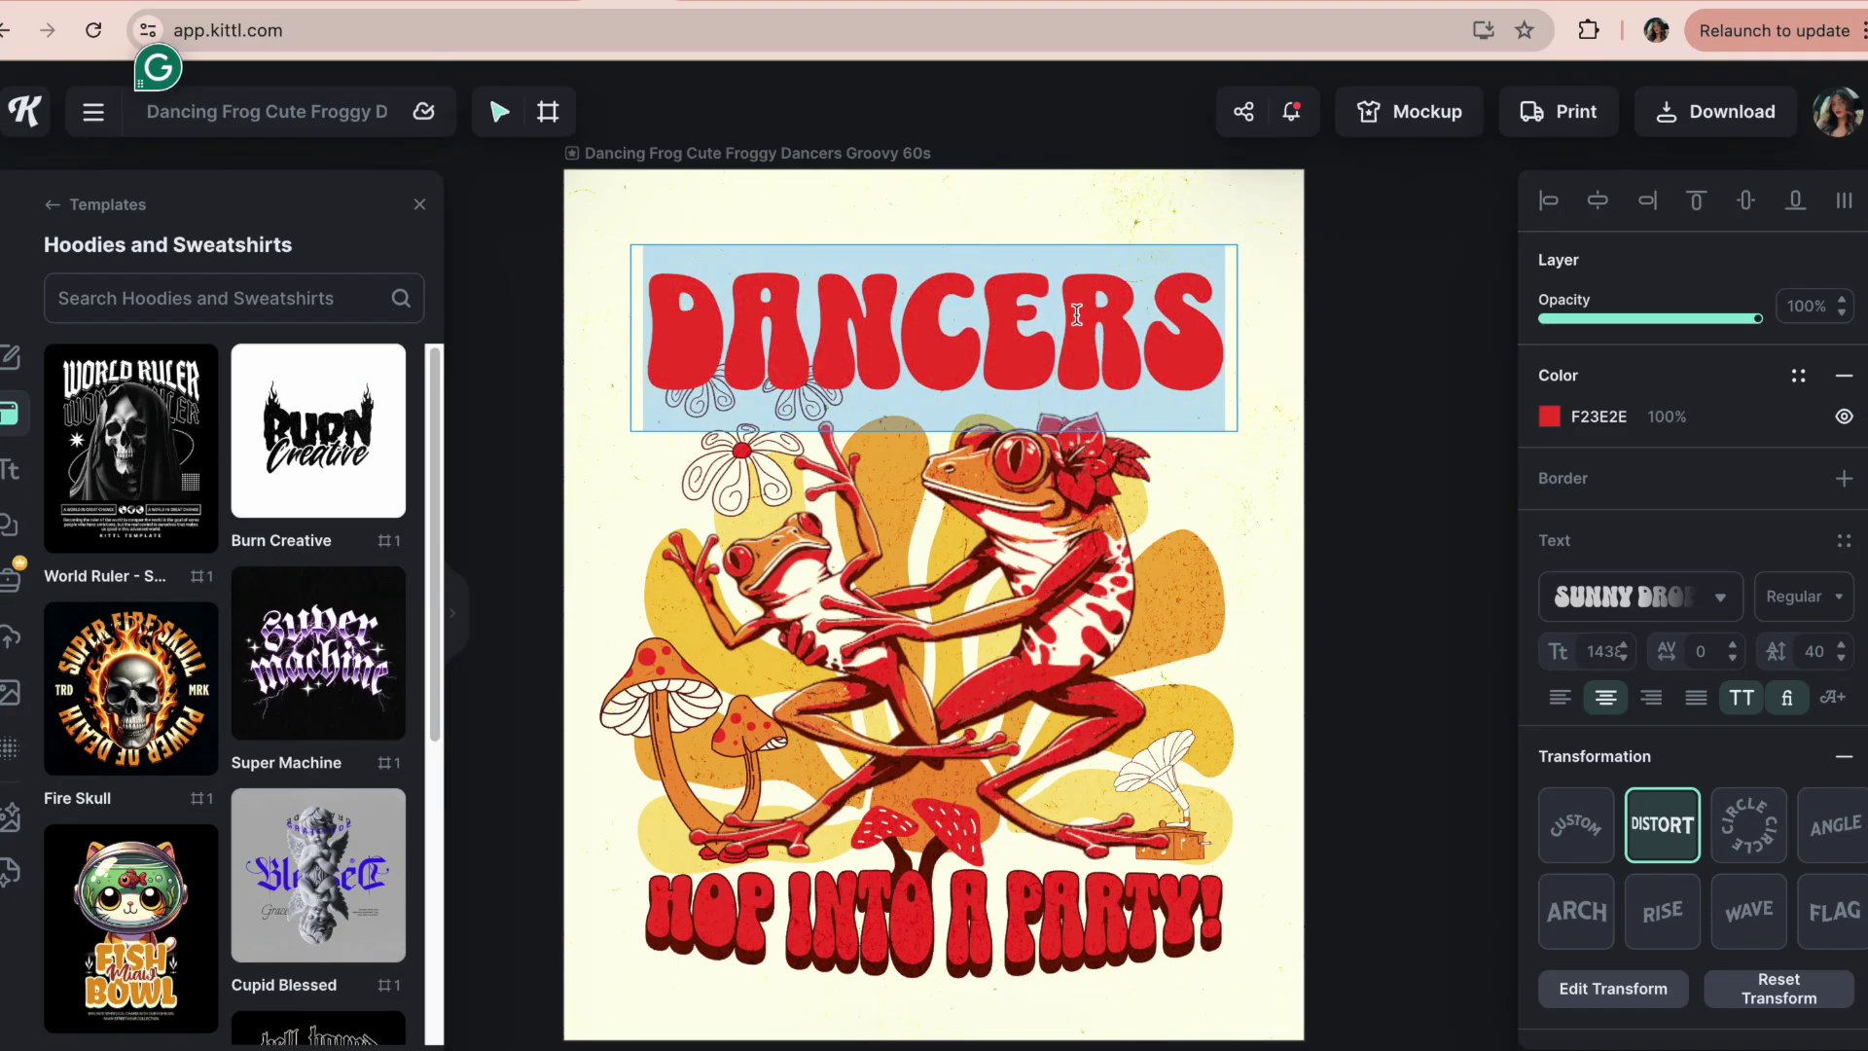
text(CUTE)
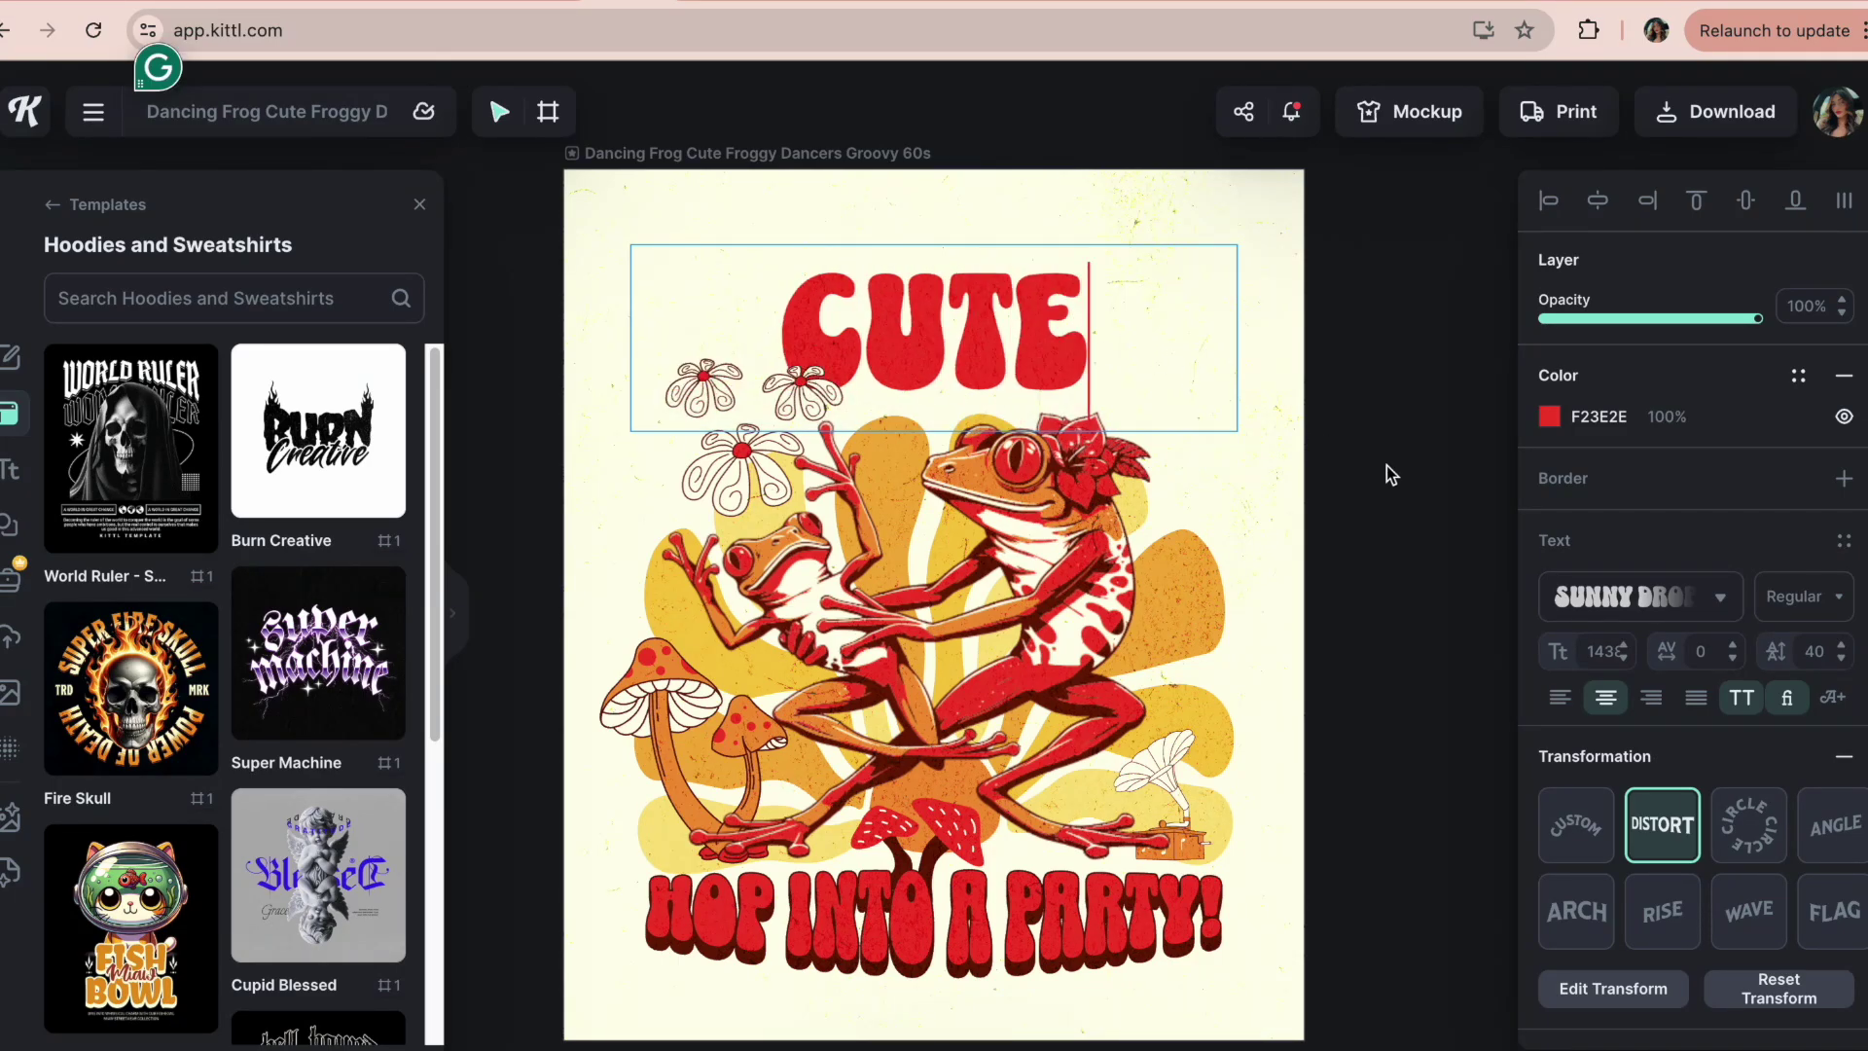
key(Escape)
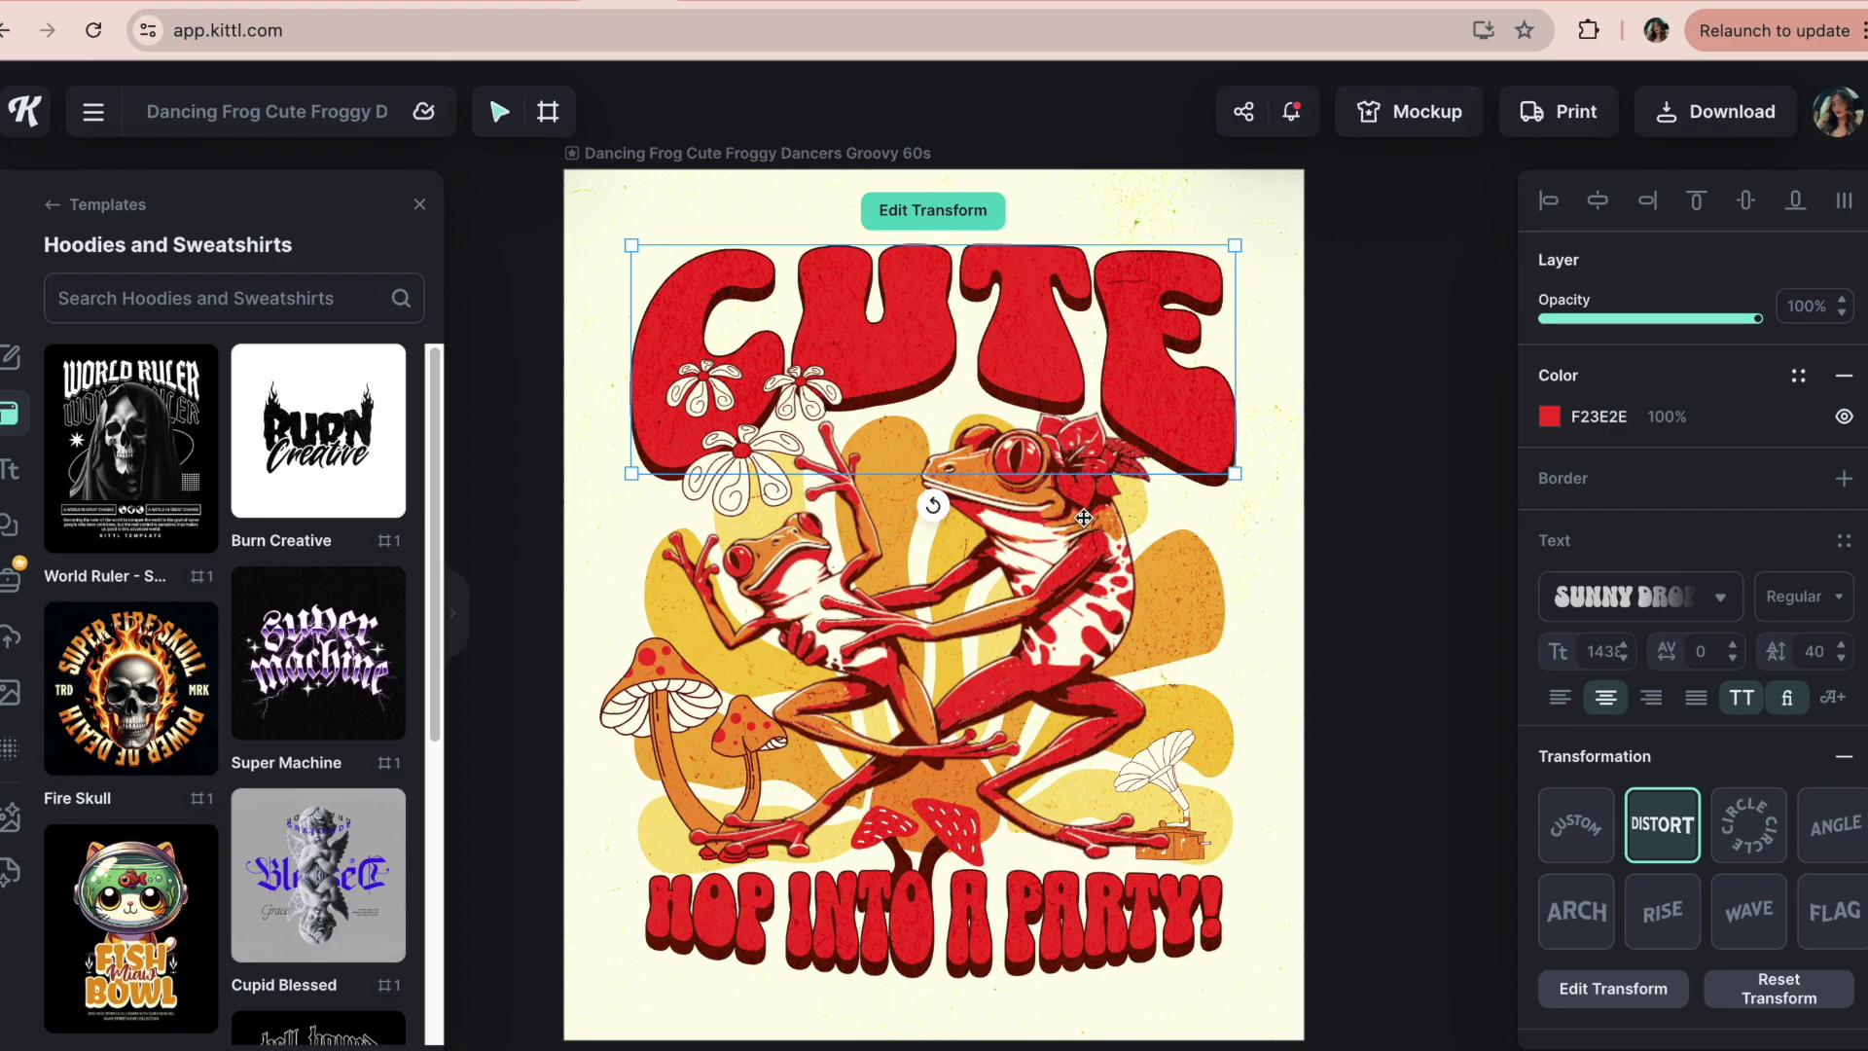
click(1269, 525)
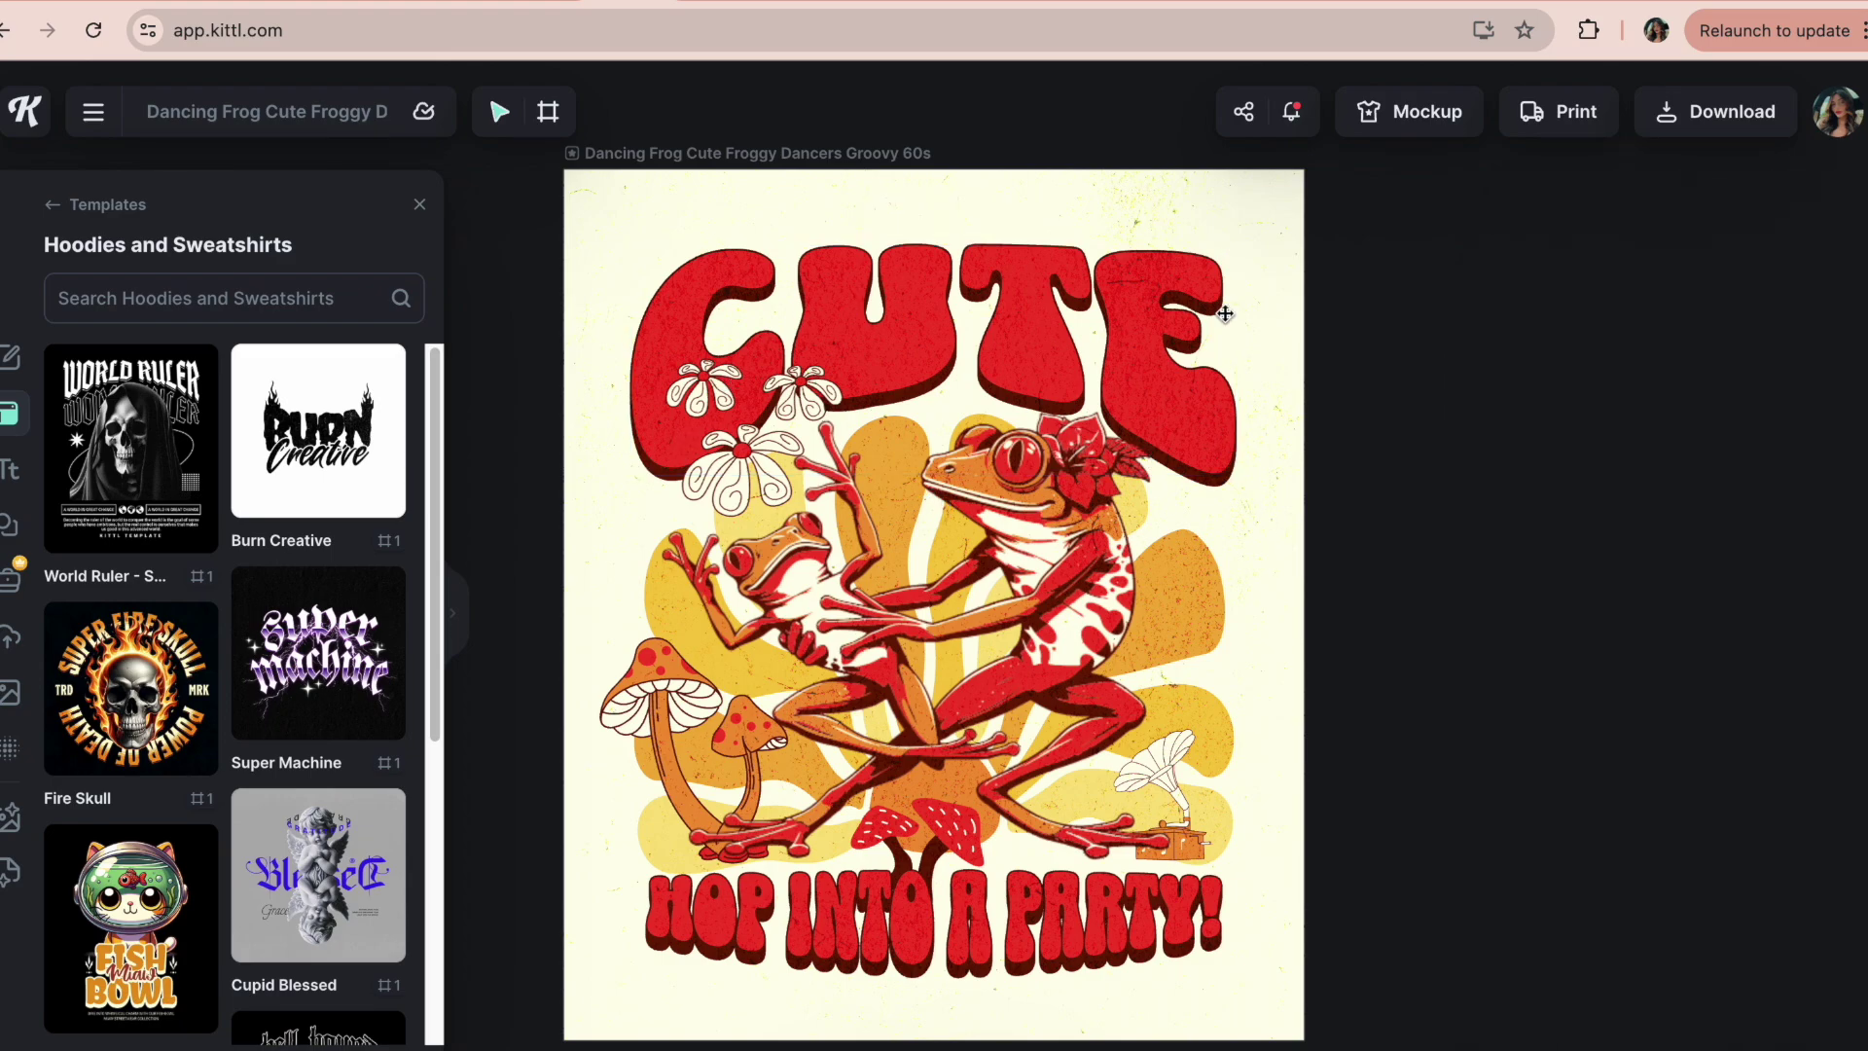
- Try the Flag transformation on the "CUTE" headline and reshape its curve
click(1012, 332)
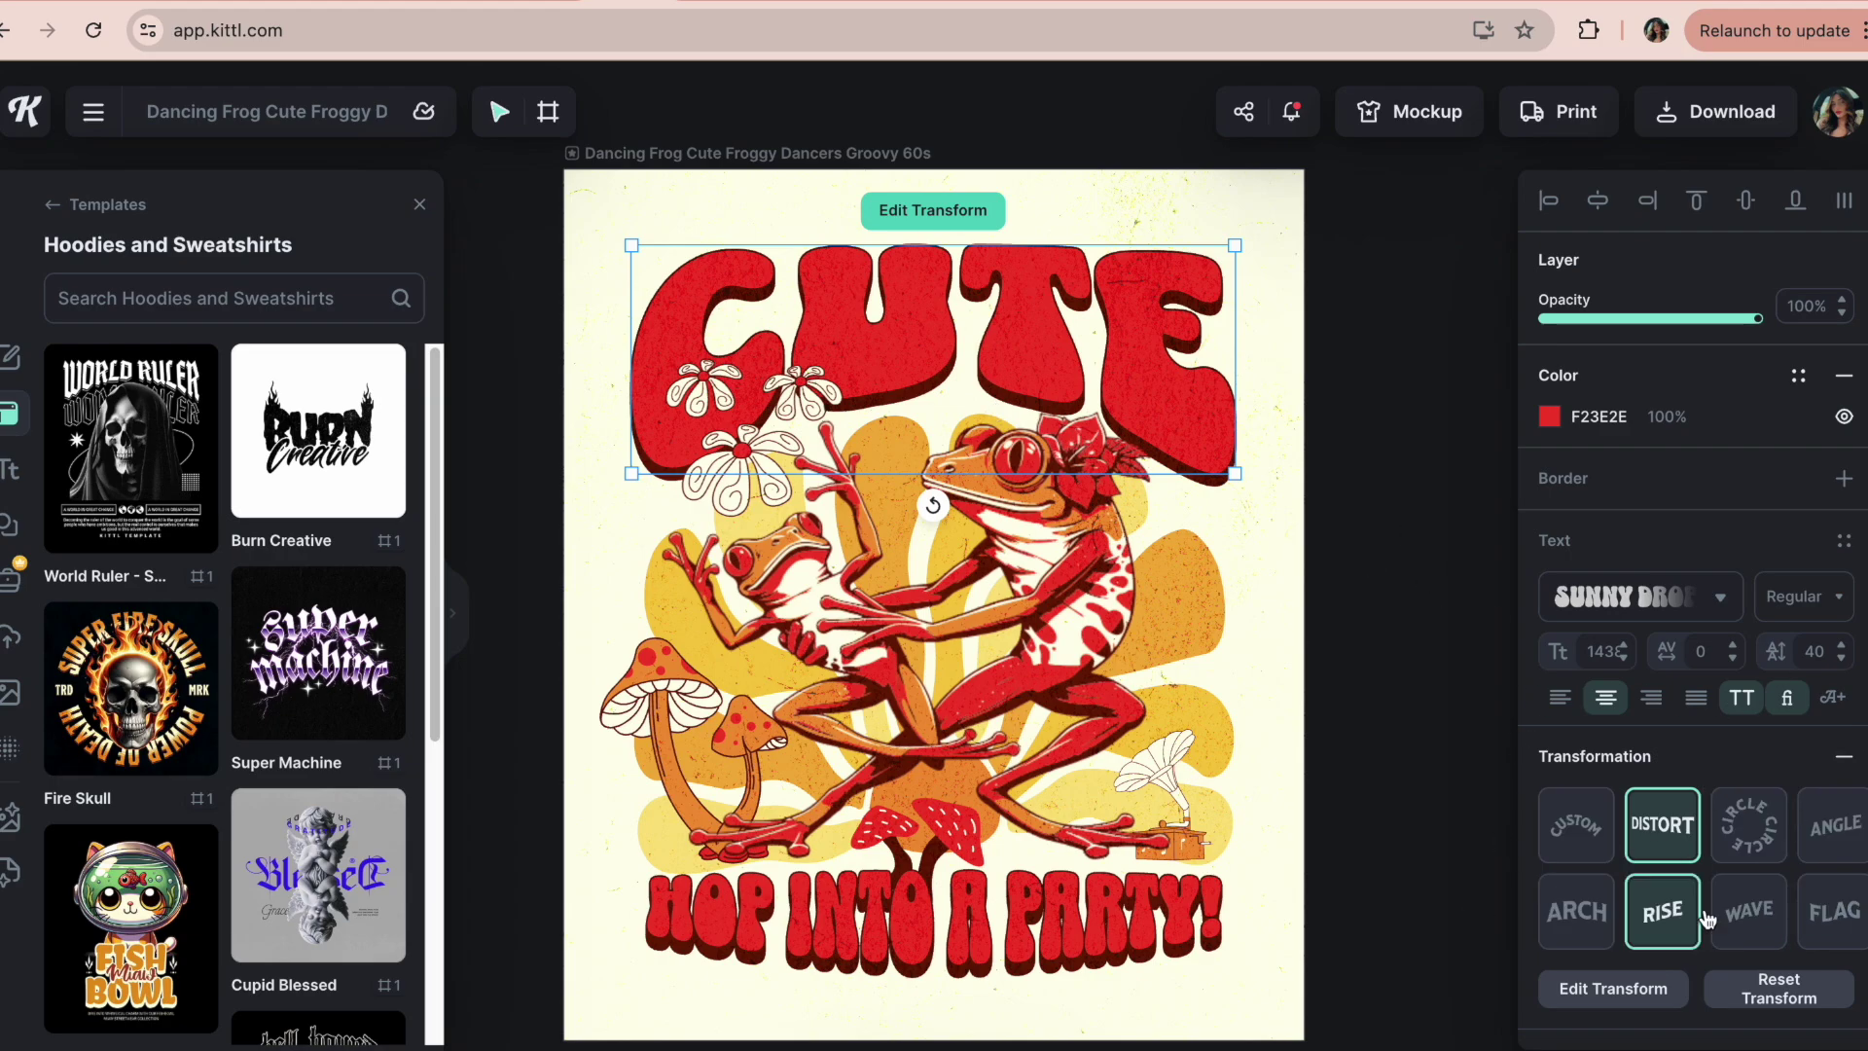
click(1822, 911)
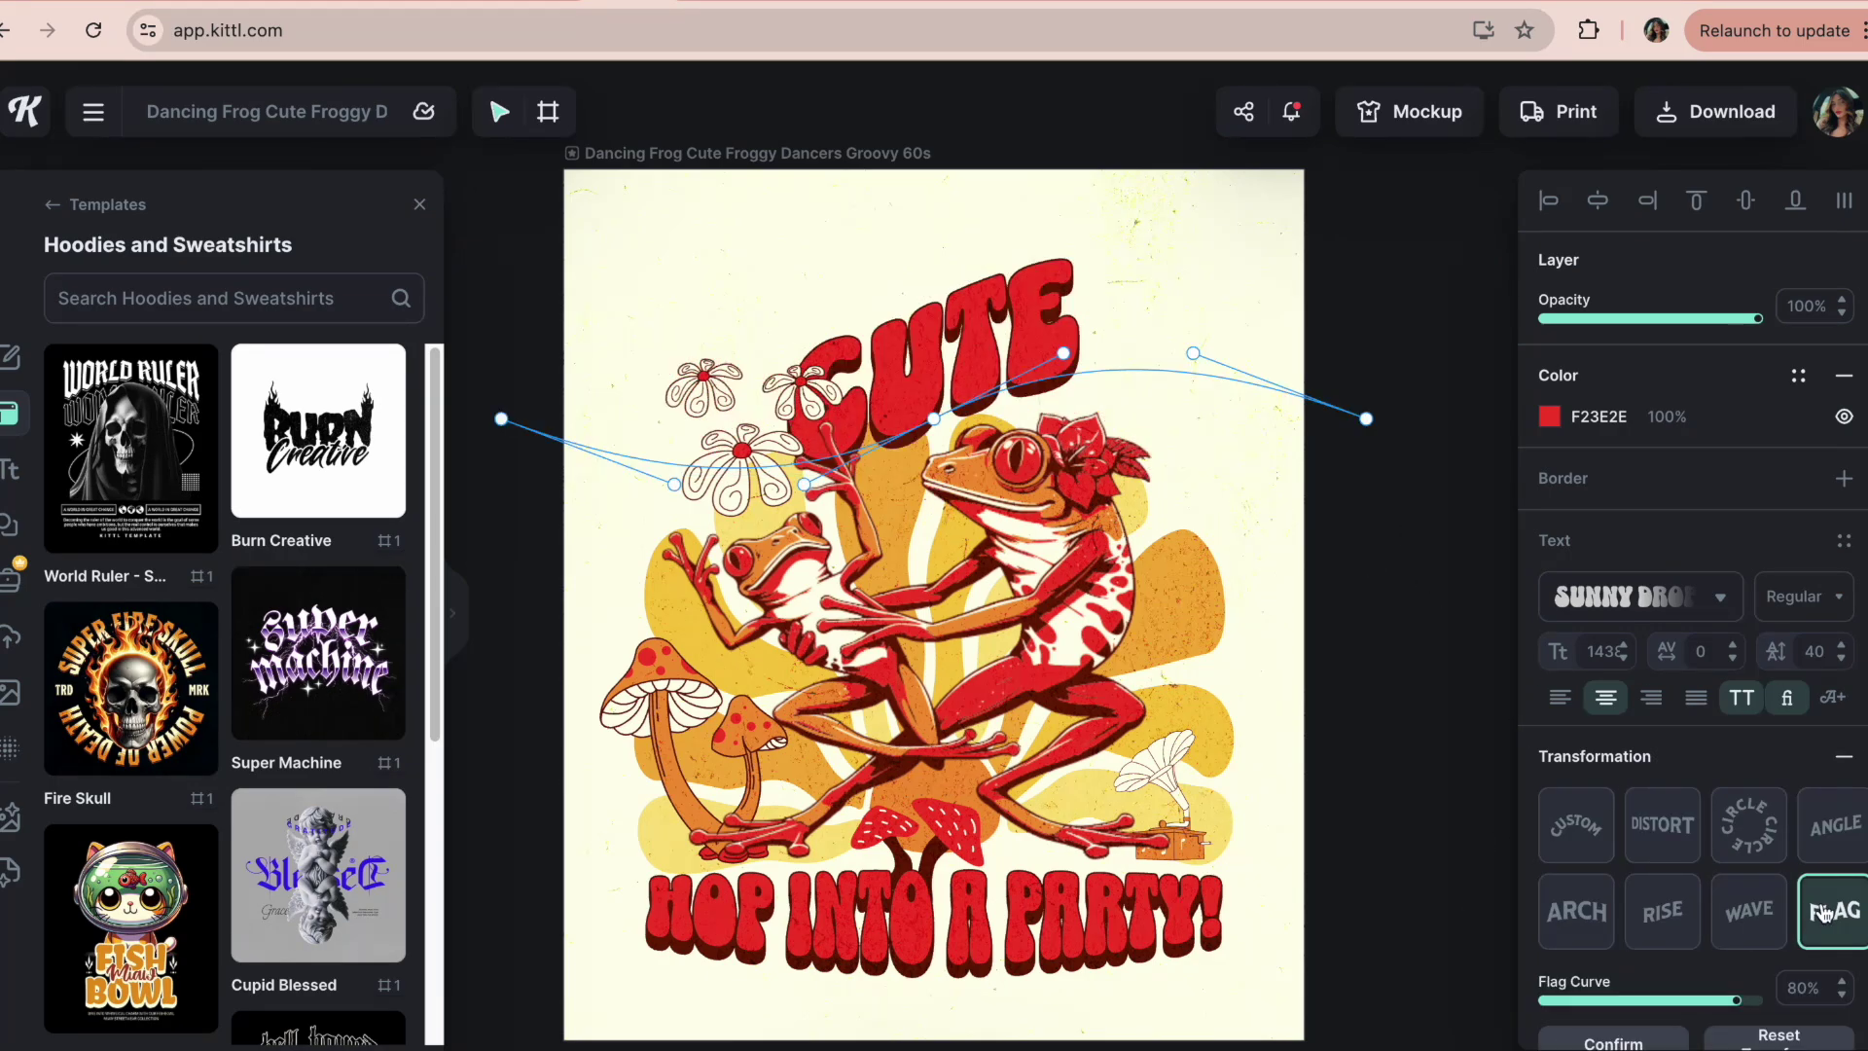
drag(1071, 356, 1117, 434)
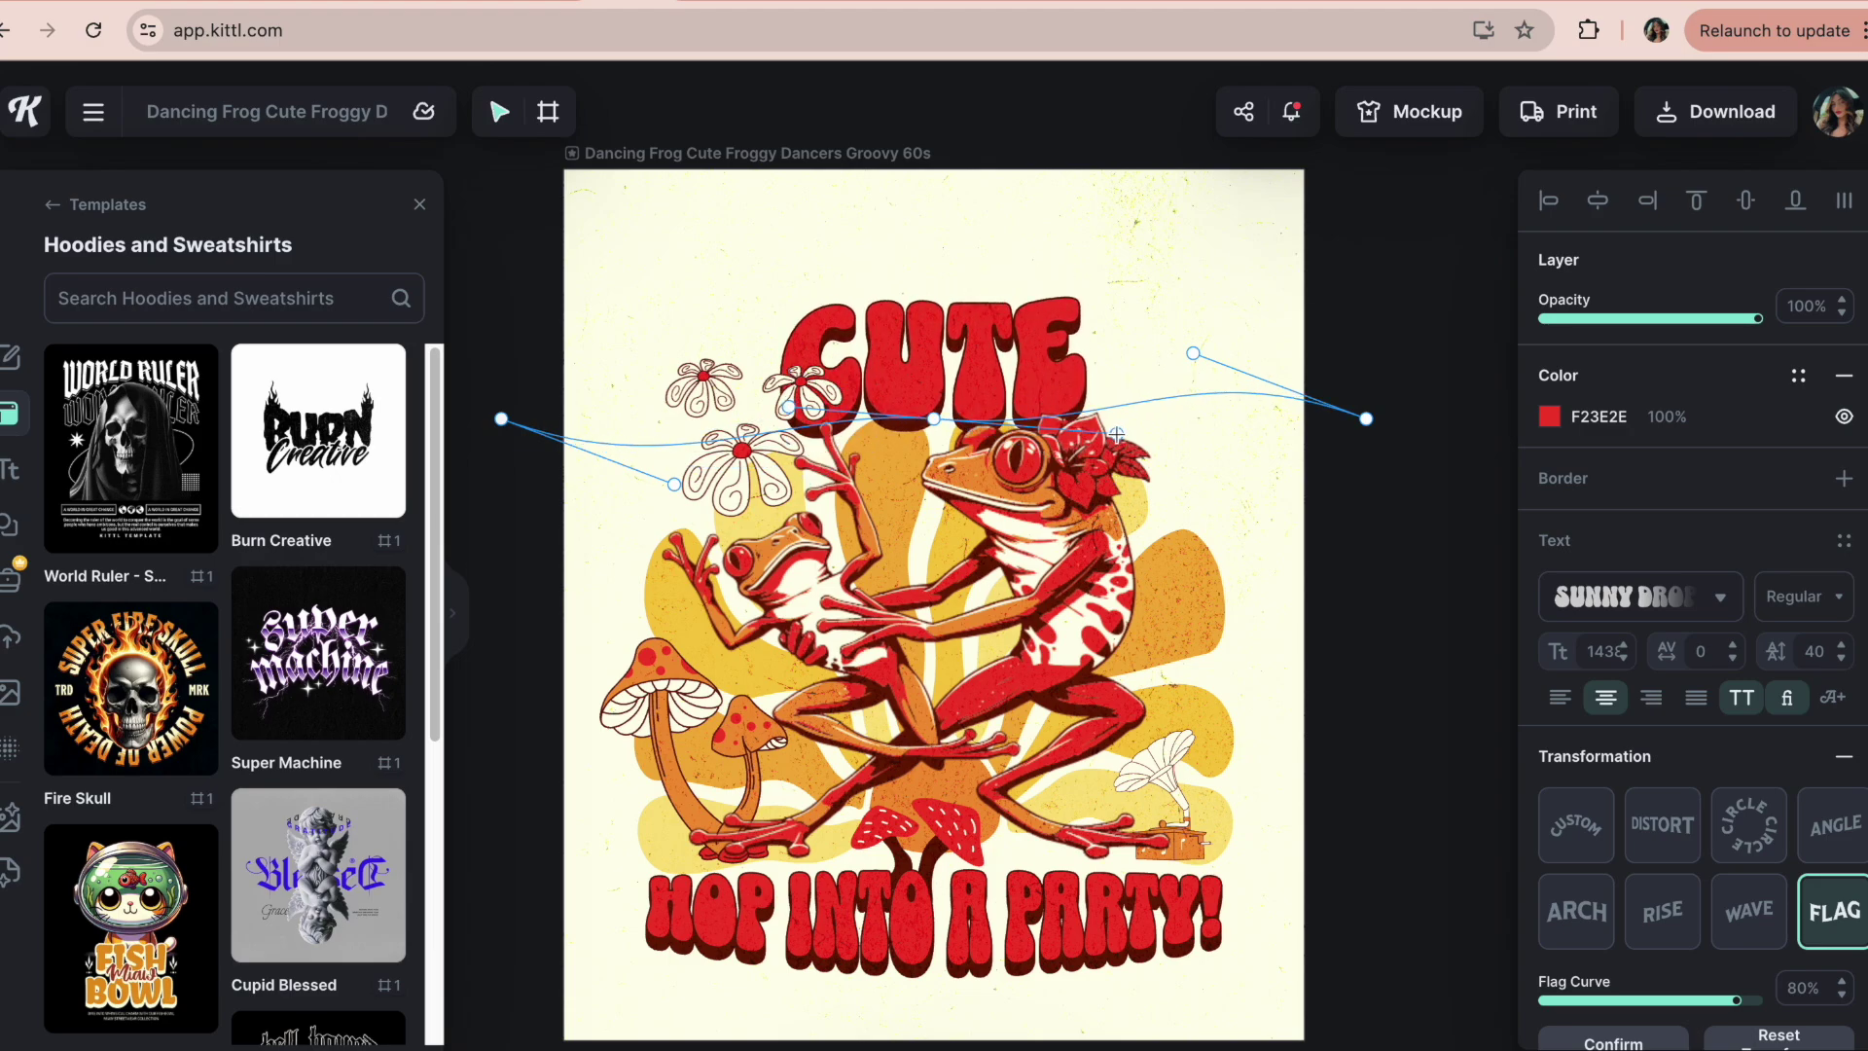
click(1286, 612)
key(ctrl+z)
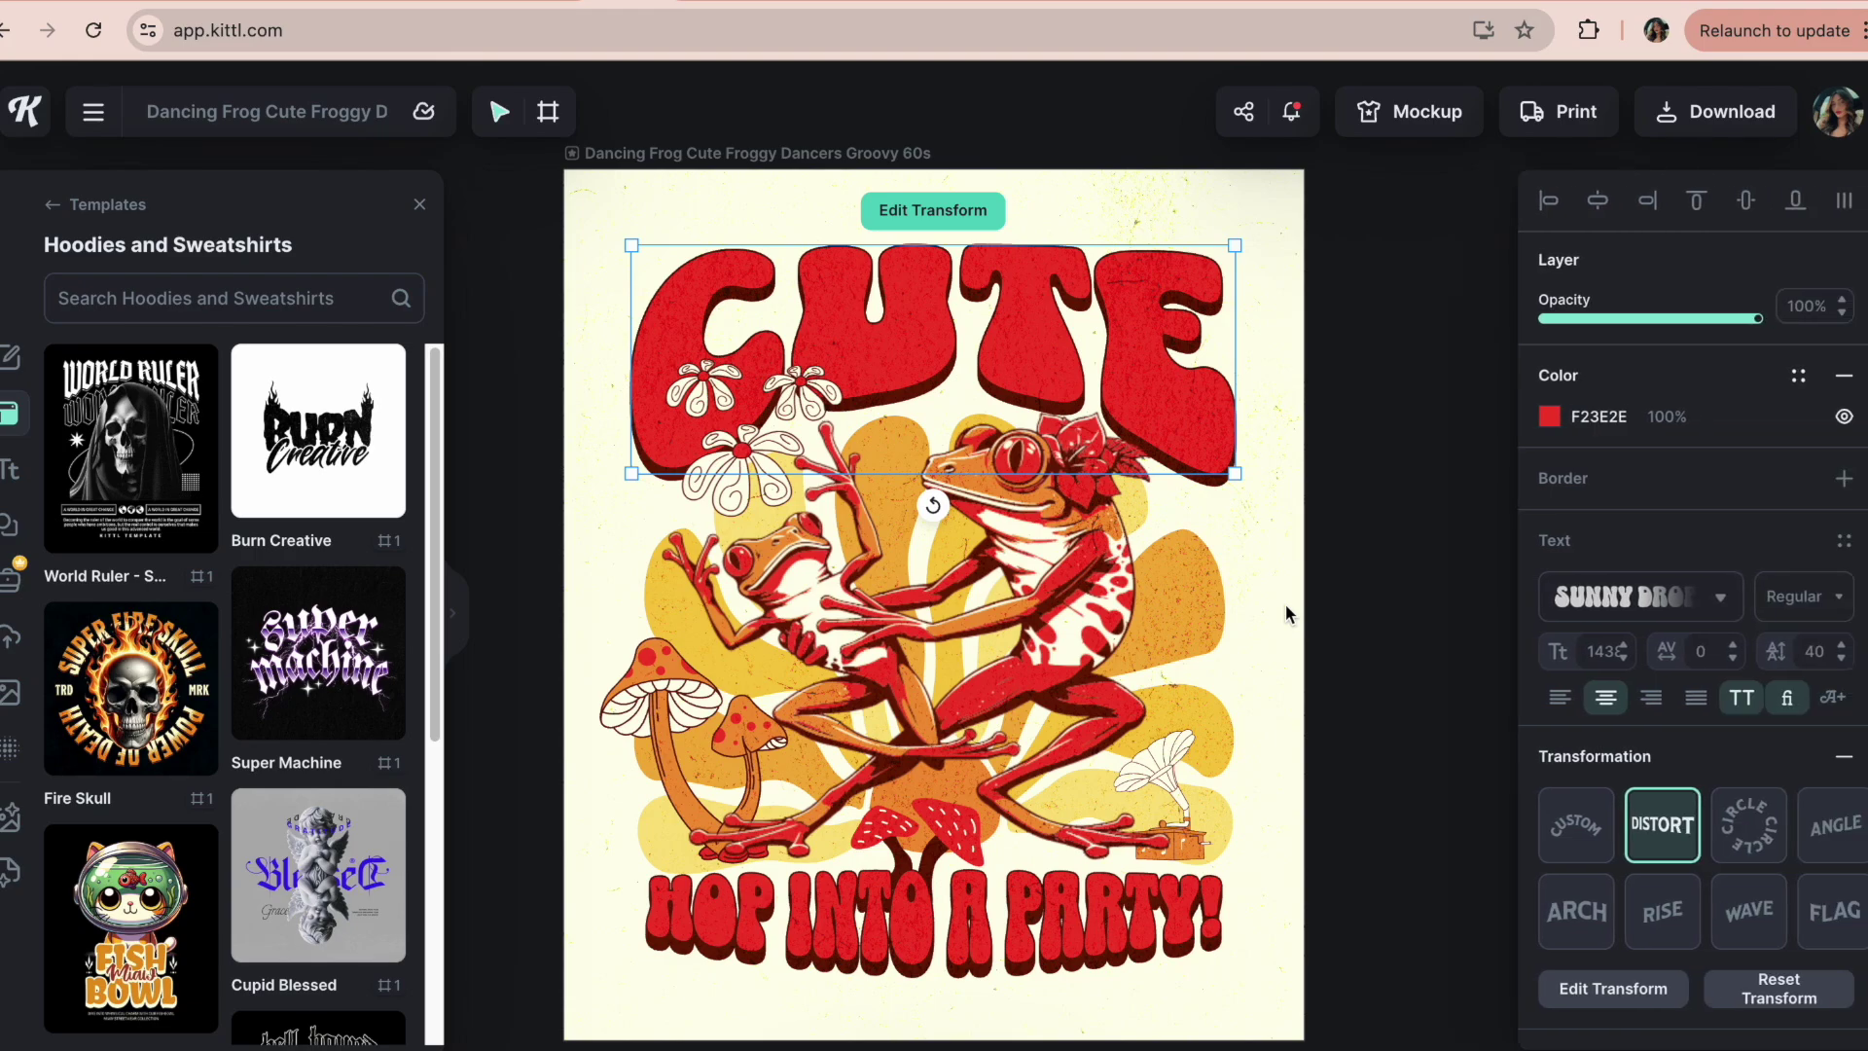
- Try a first name as the headline text, and set the headline back to "CUTE"
double_click(1062, 357)
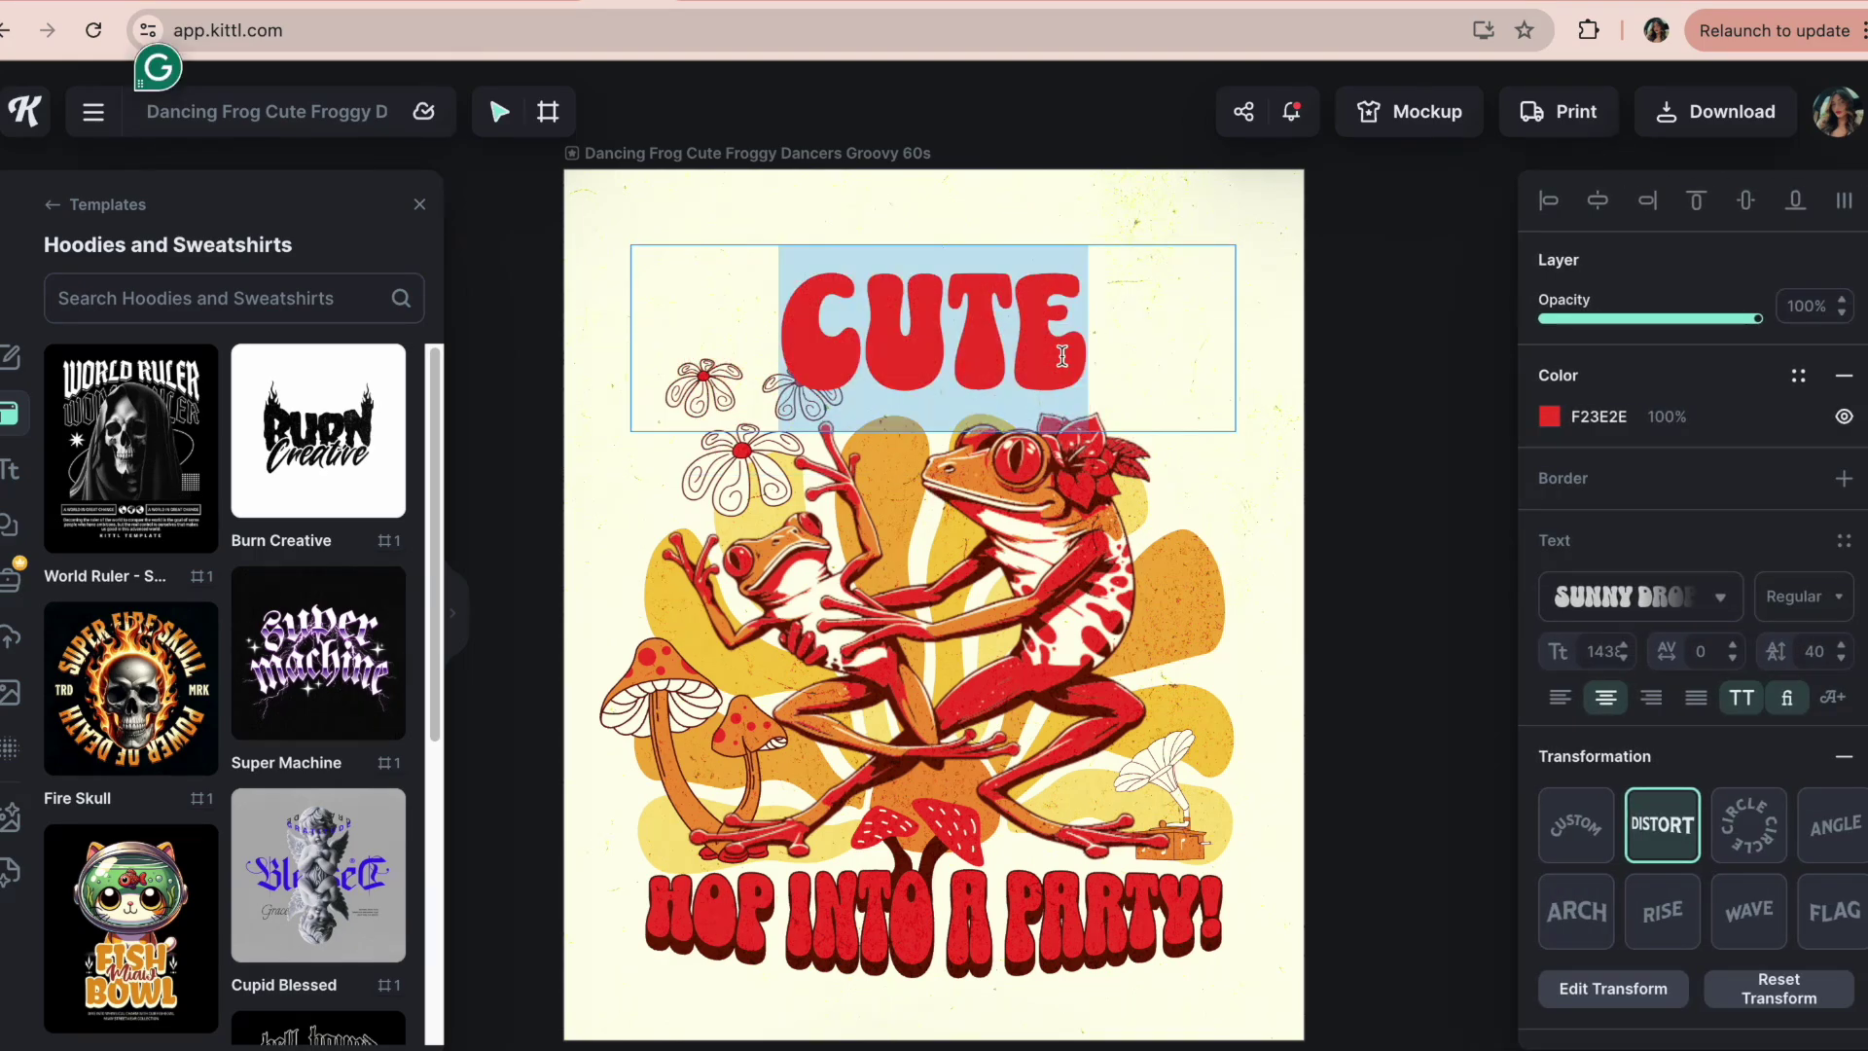
text(MAKAYLA)
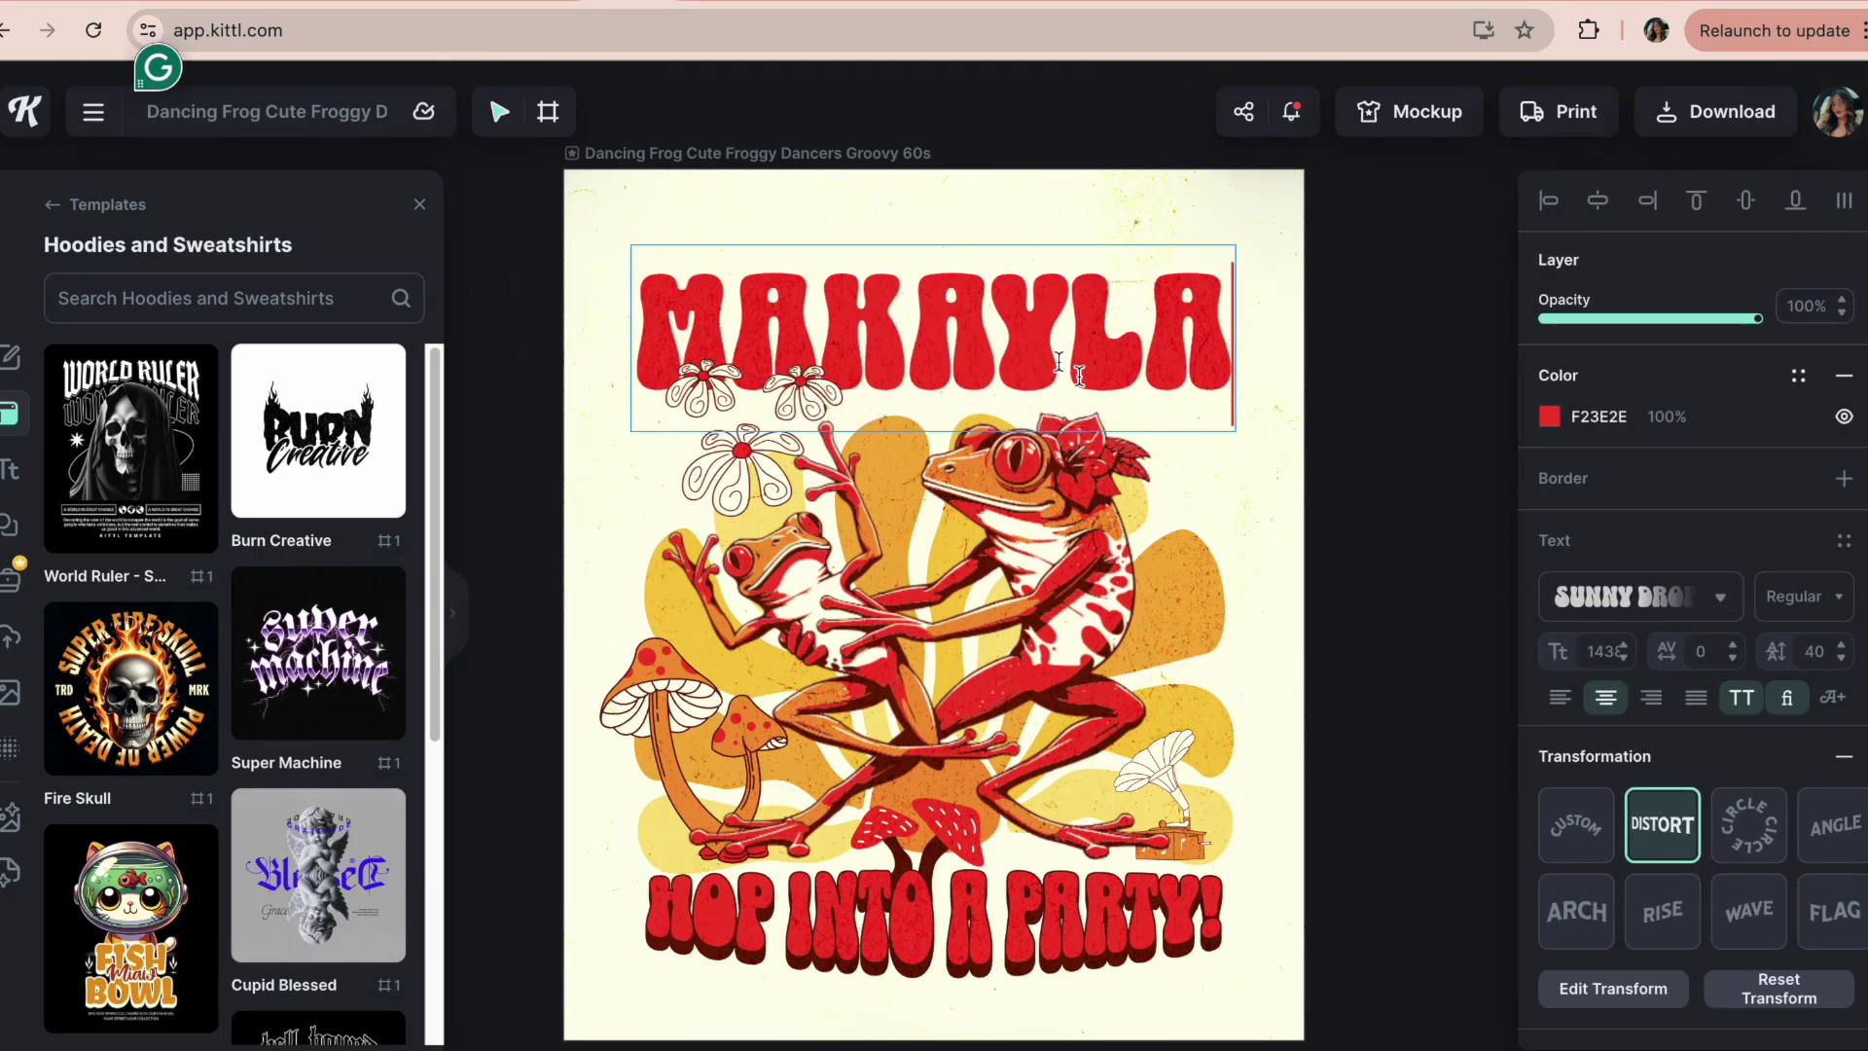
key(Escape)
double_click(970, 399)
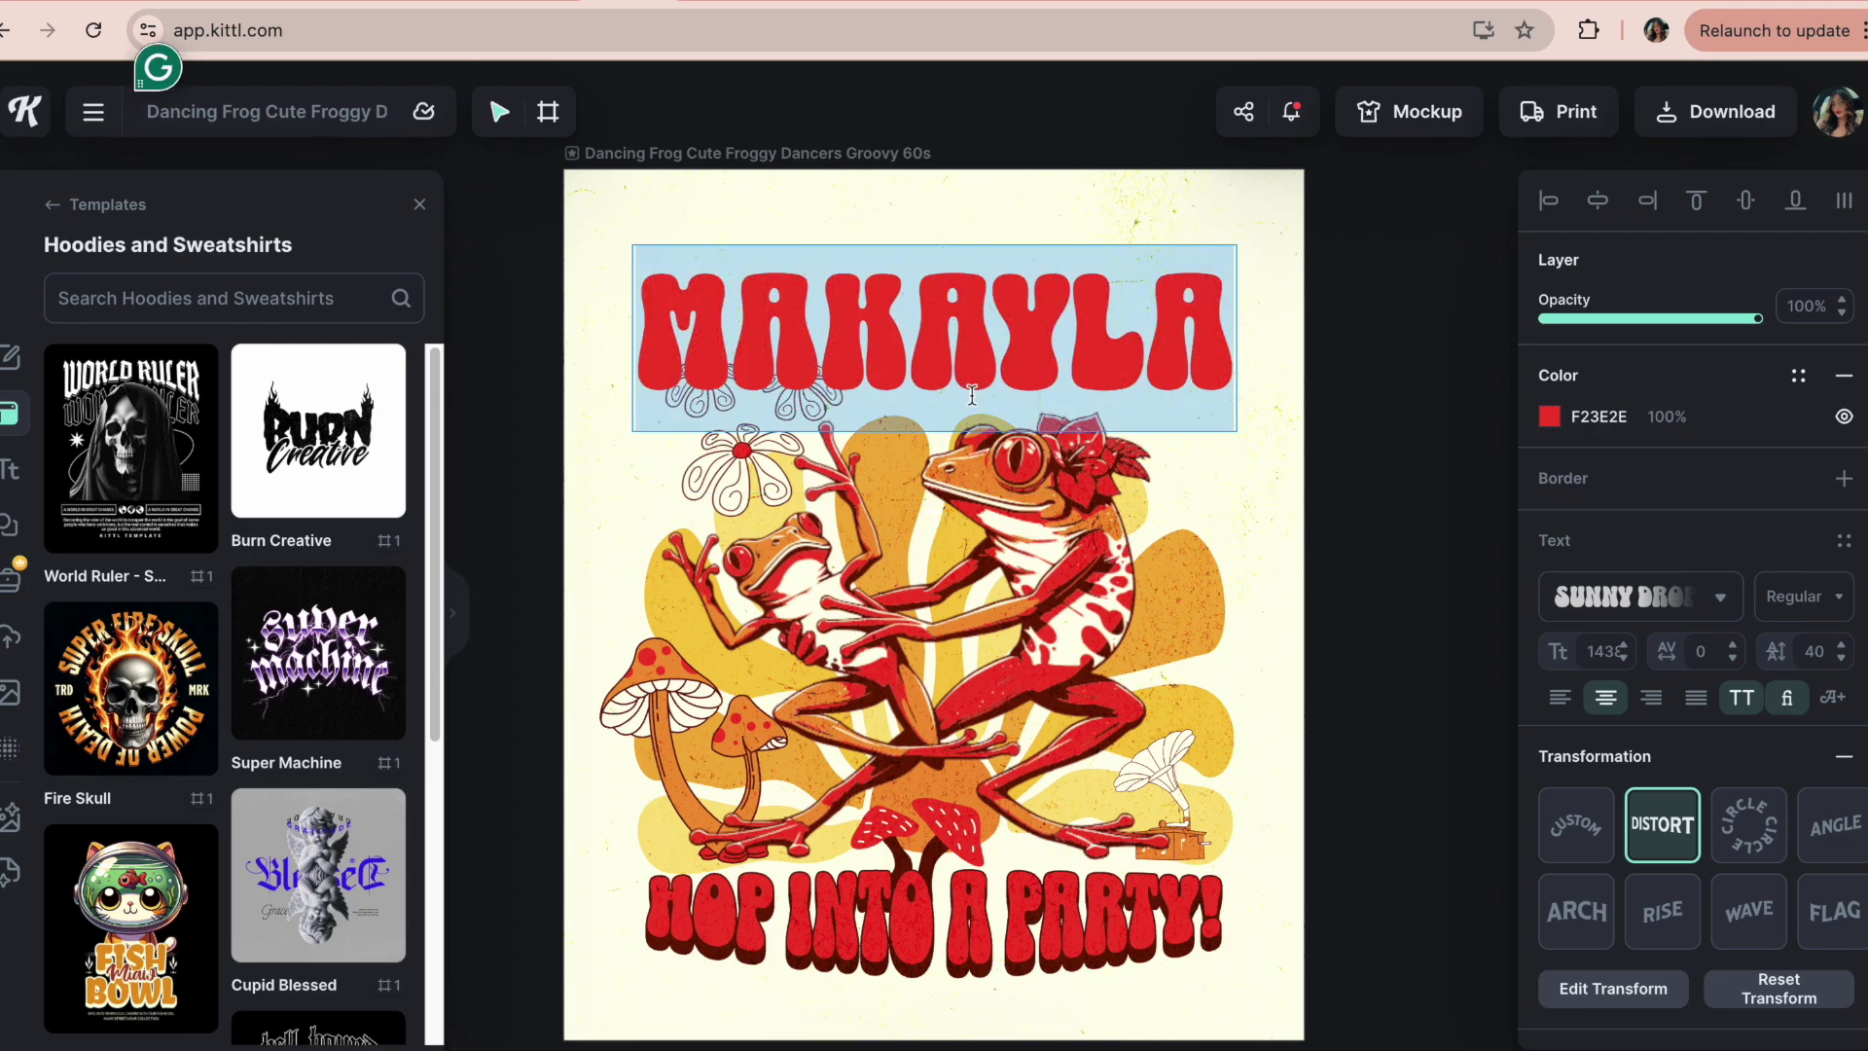
text(CUTE)
key(Escape)
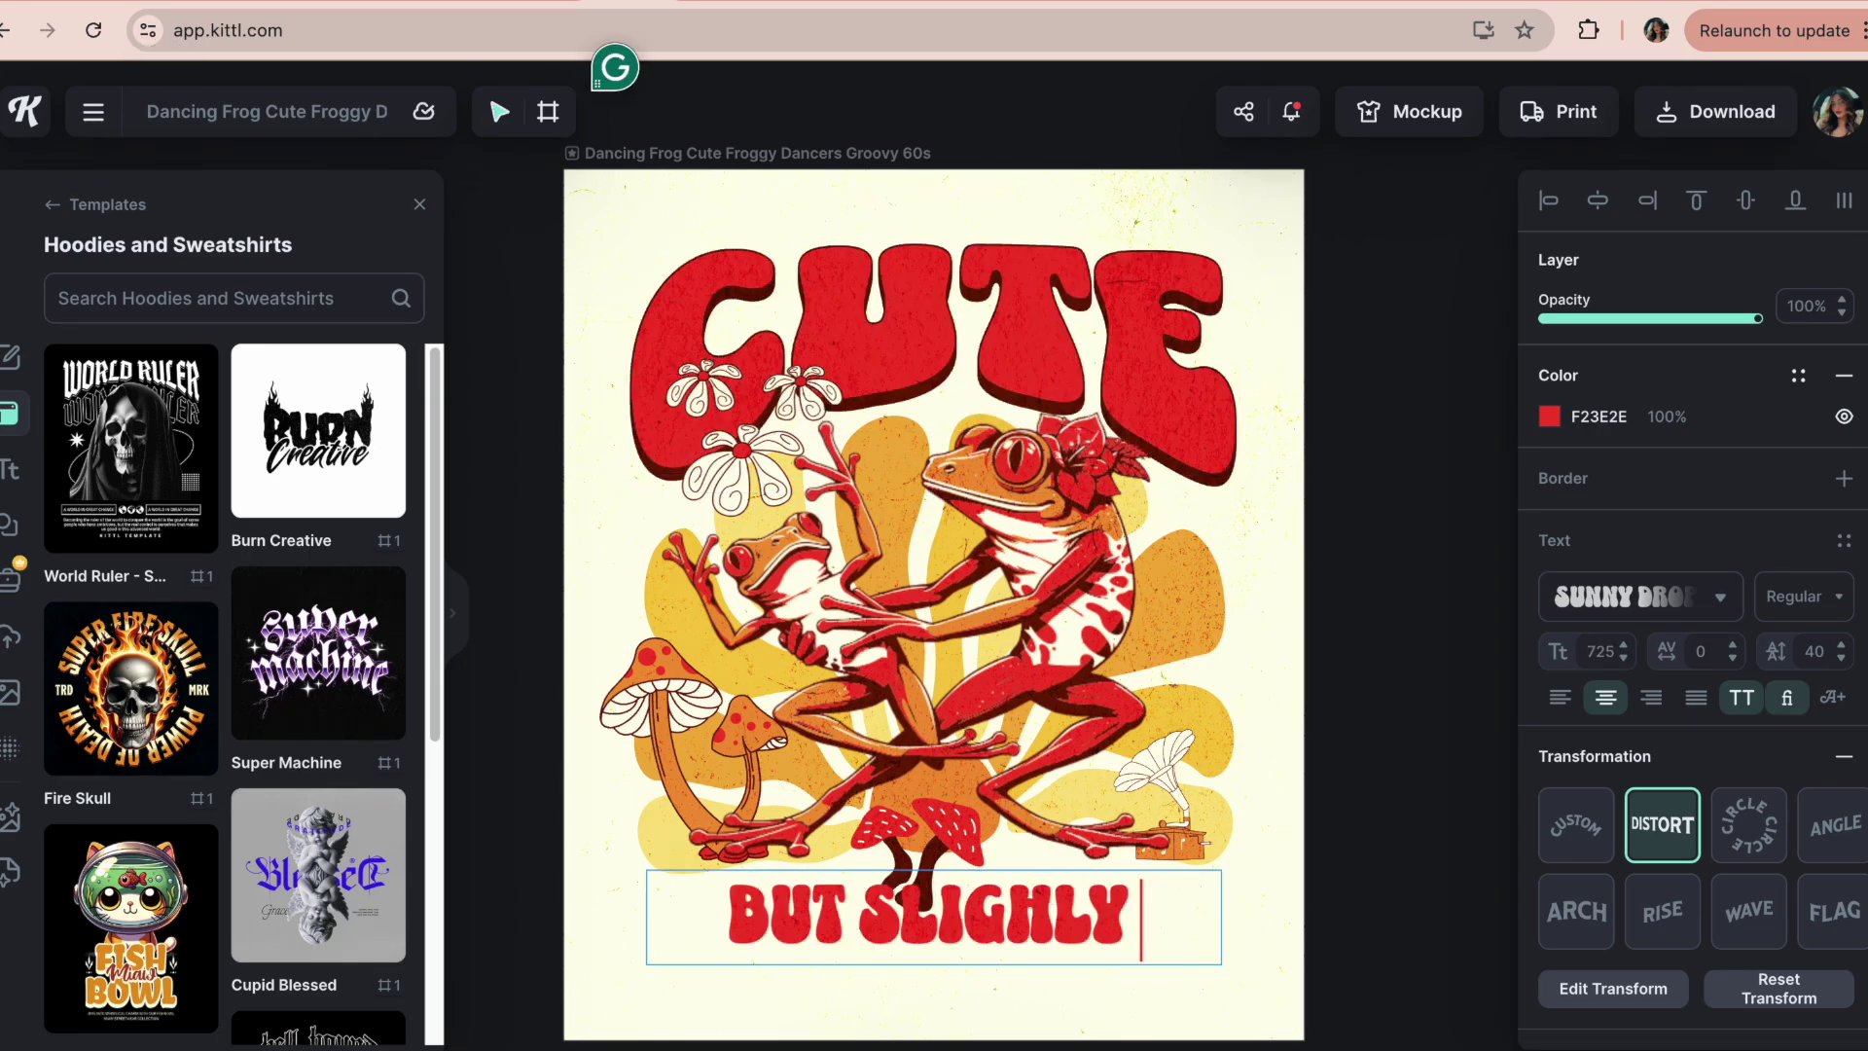
- Complete the text line beneath the illustration so that it reads "BUT SLIGHLY FERAL"
text(FERAL)
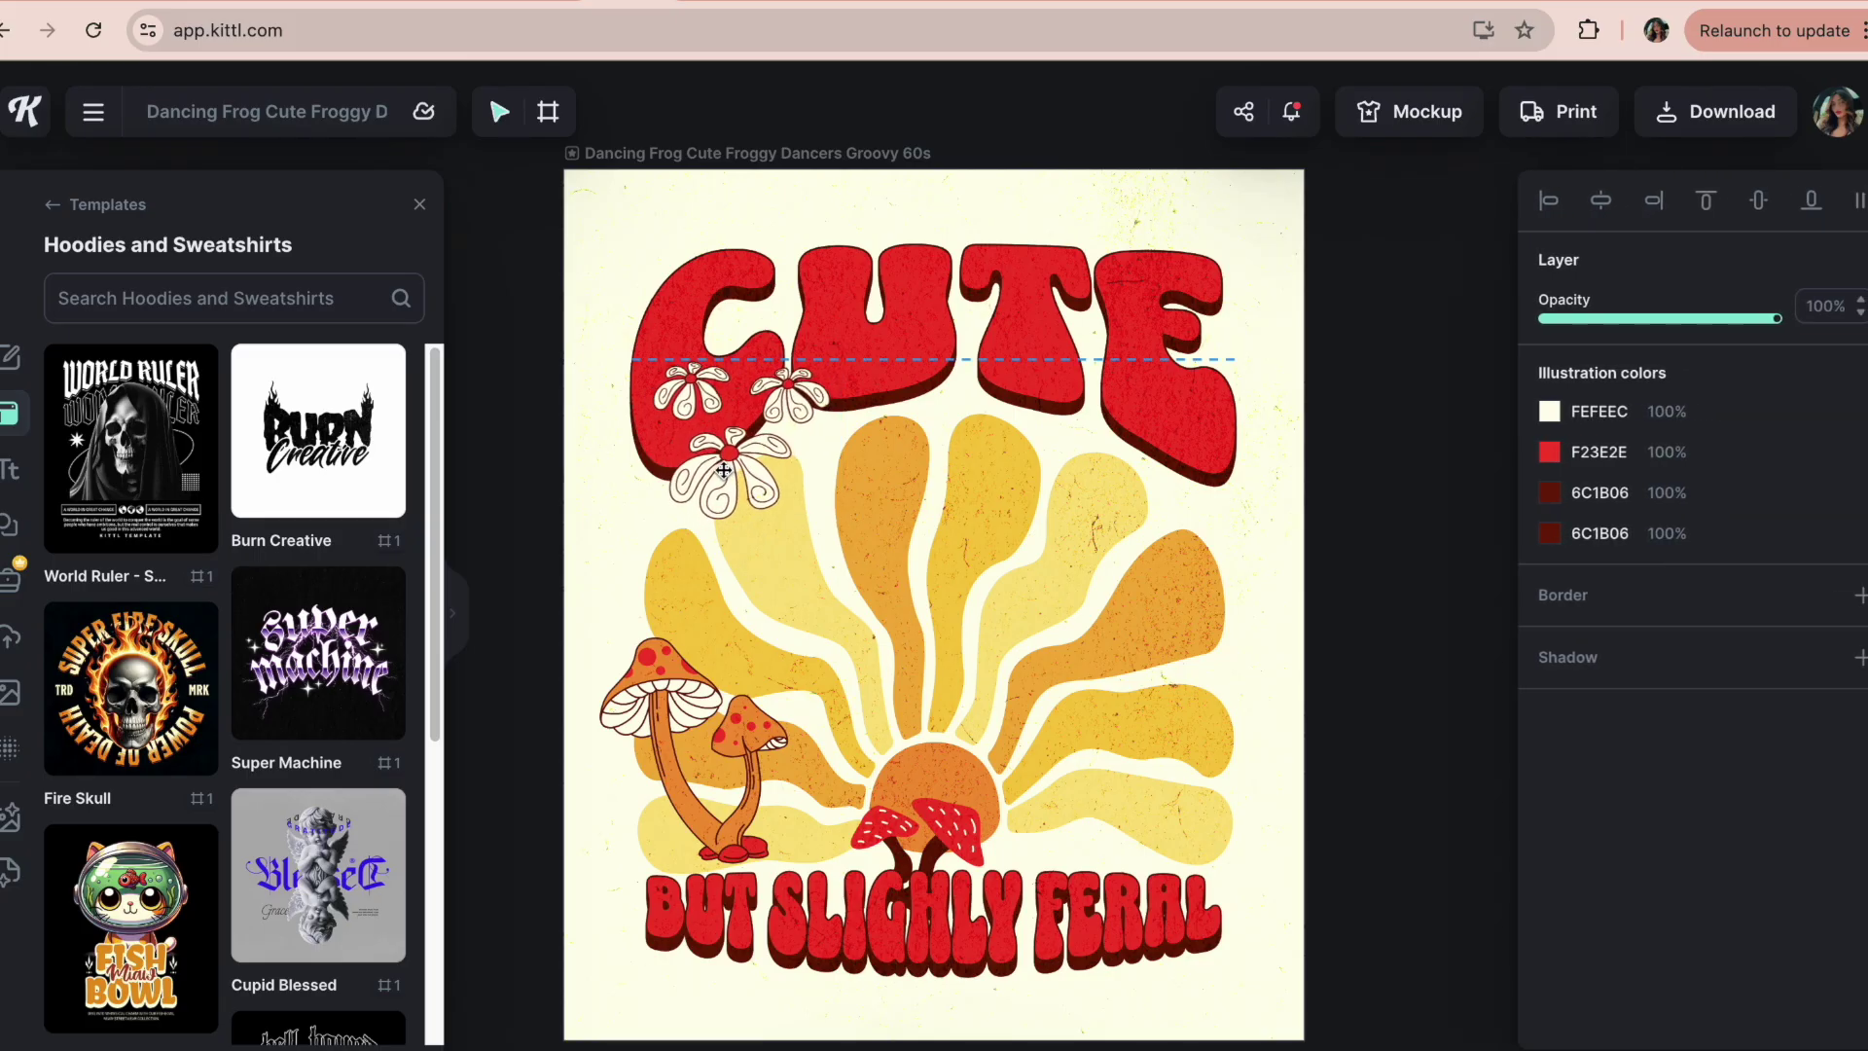
- Delete the large mushrooms and the small red-capped ones over the sun, and move the "BUT SLIGHLY FERAL" line up slightly
click(1362, 603)
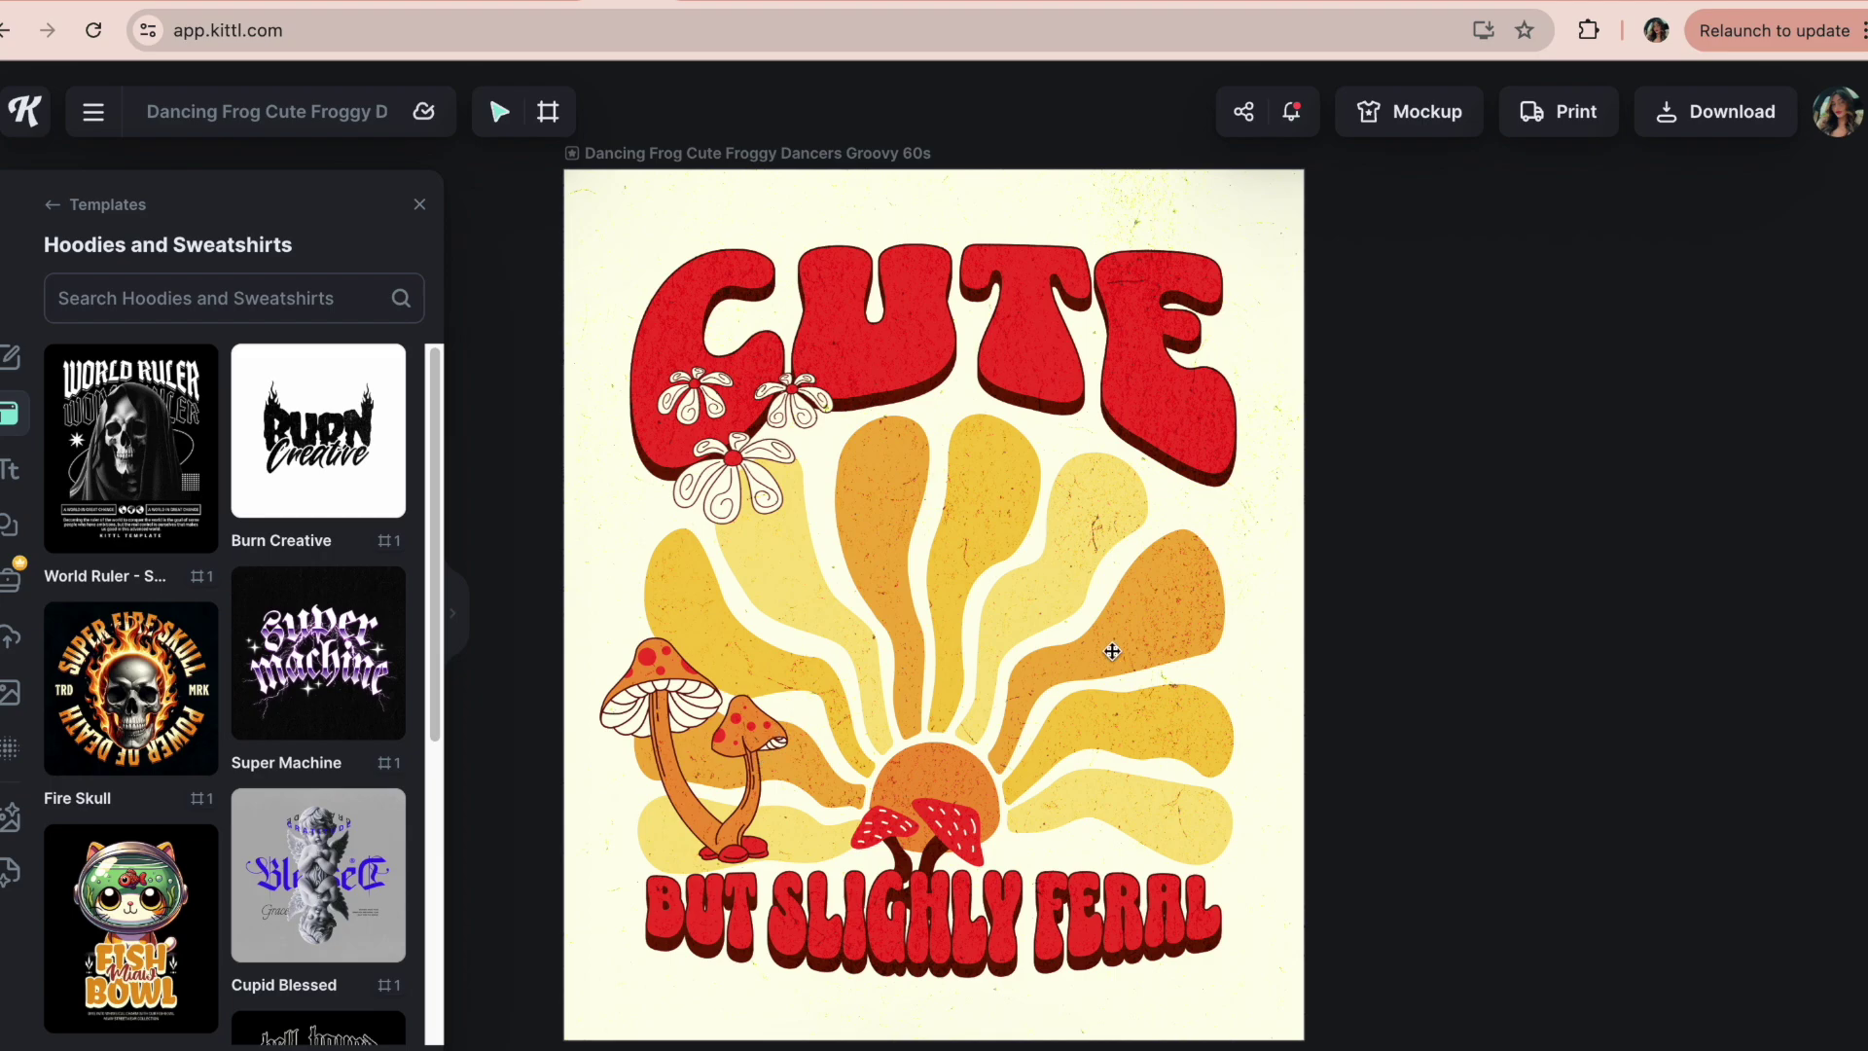
click(717, 718)
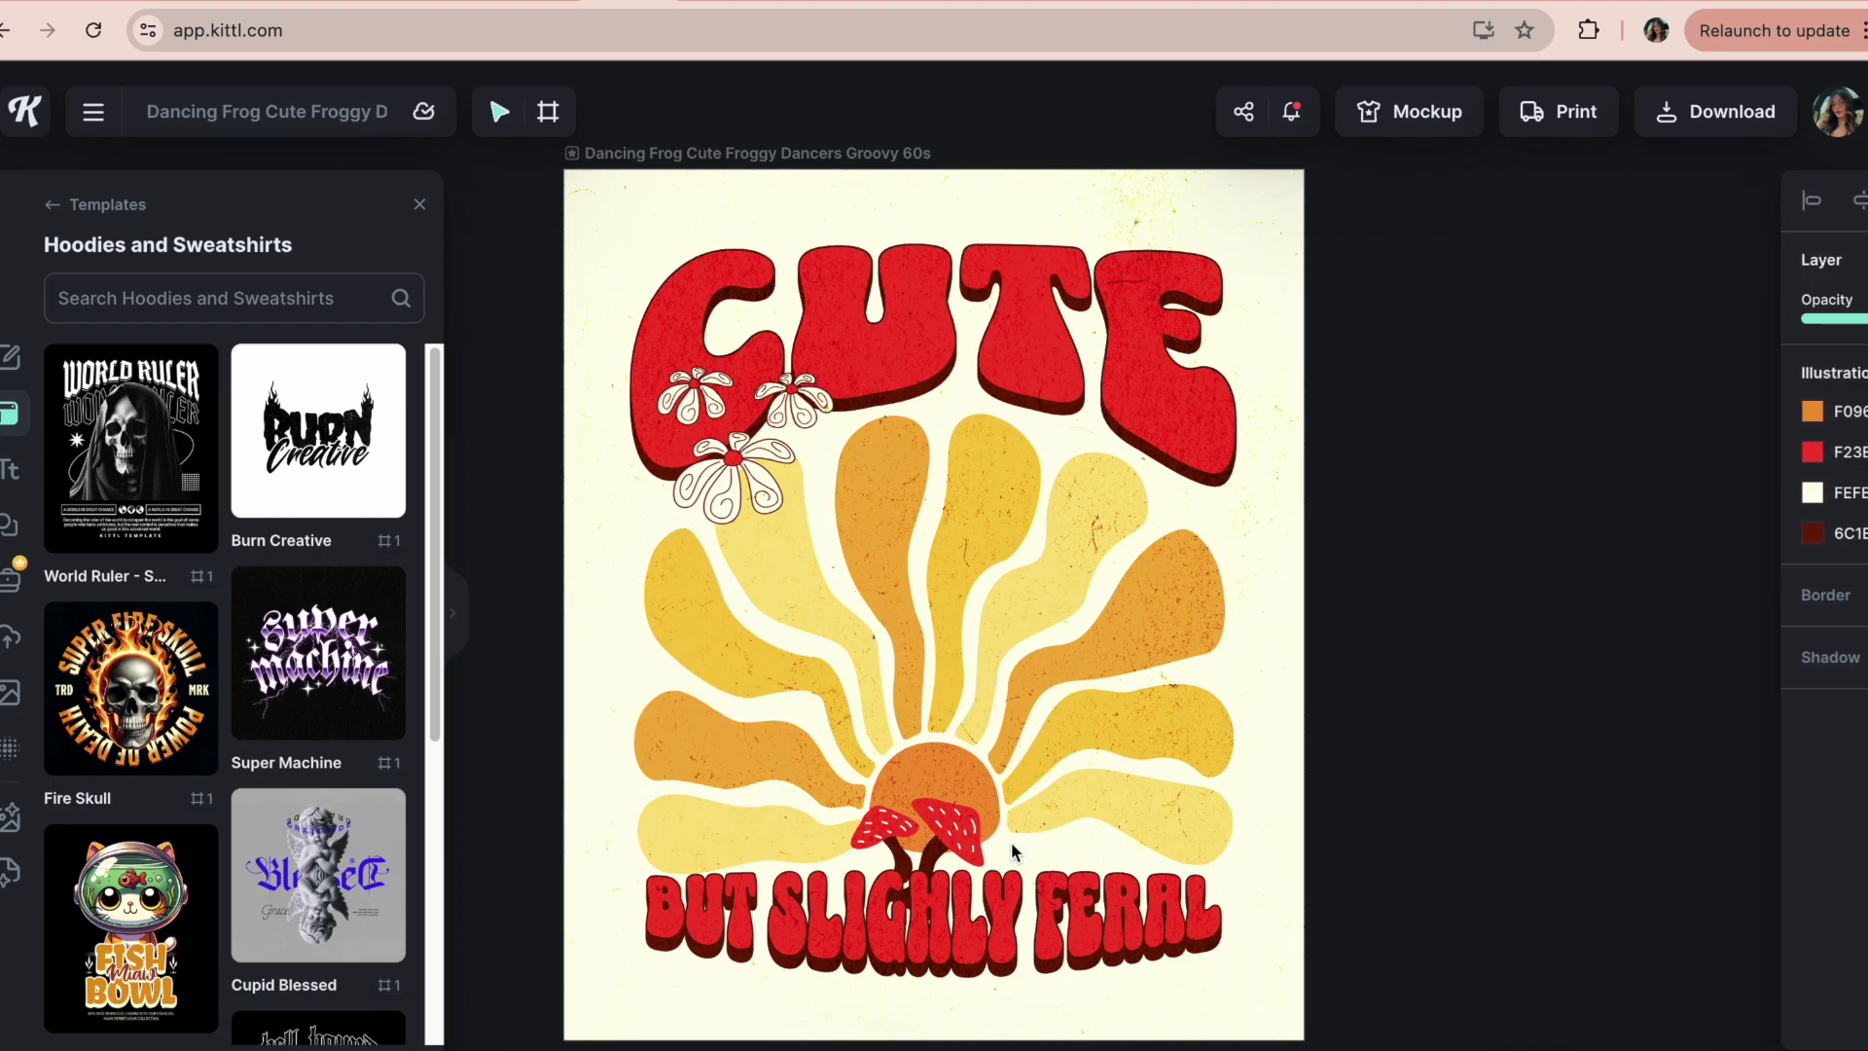
click(986, 834)
key(Delete)
drag(994, 896, 994, 882)
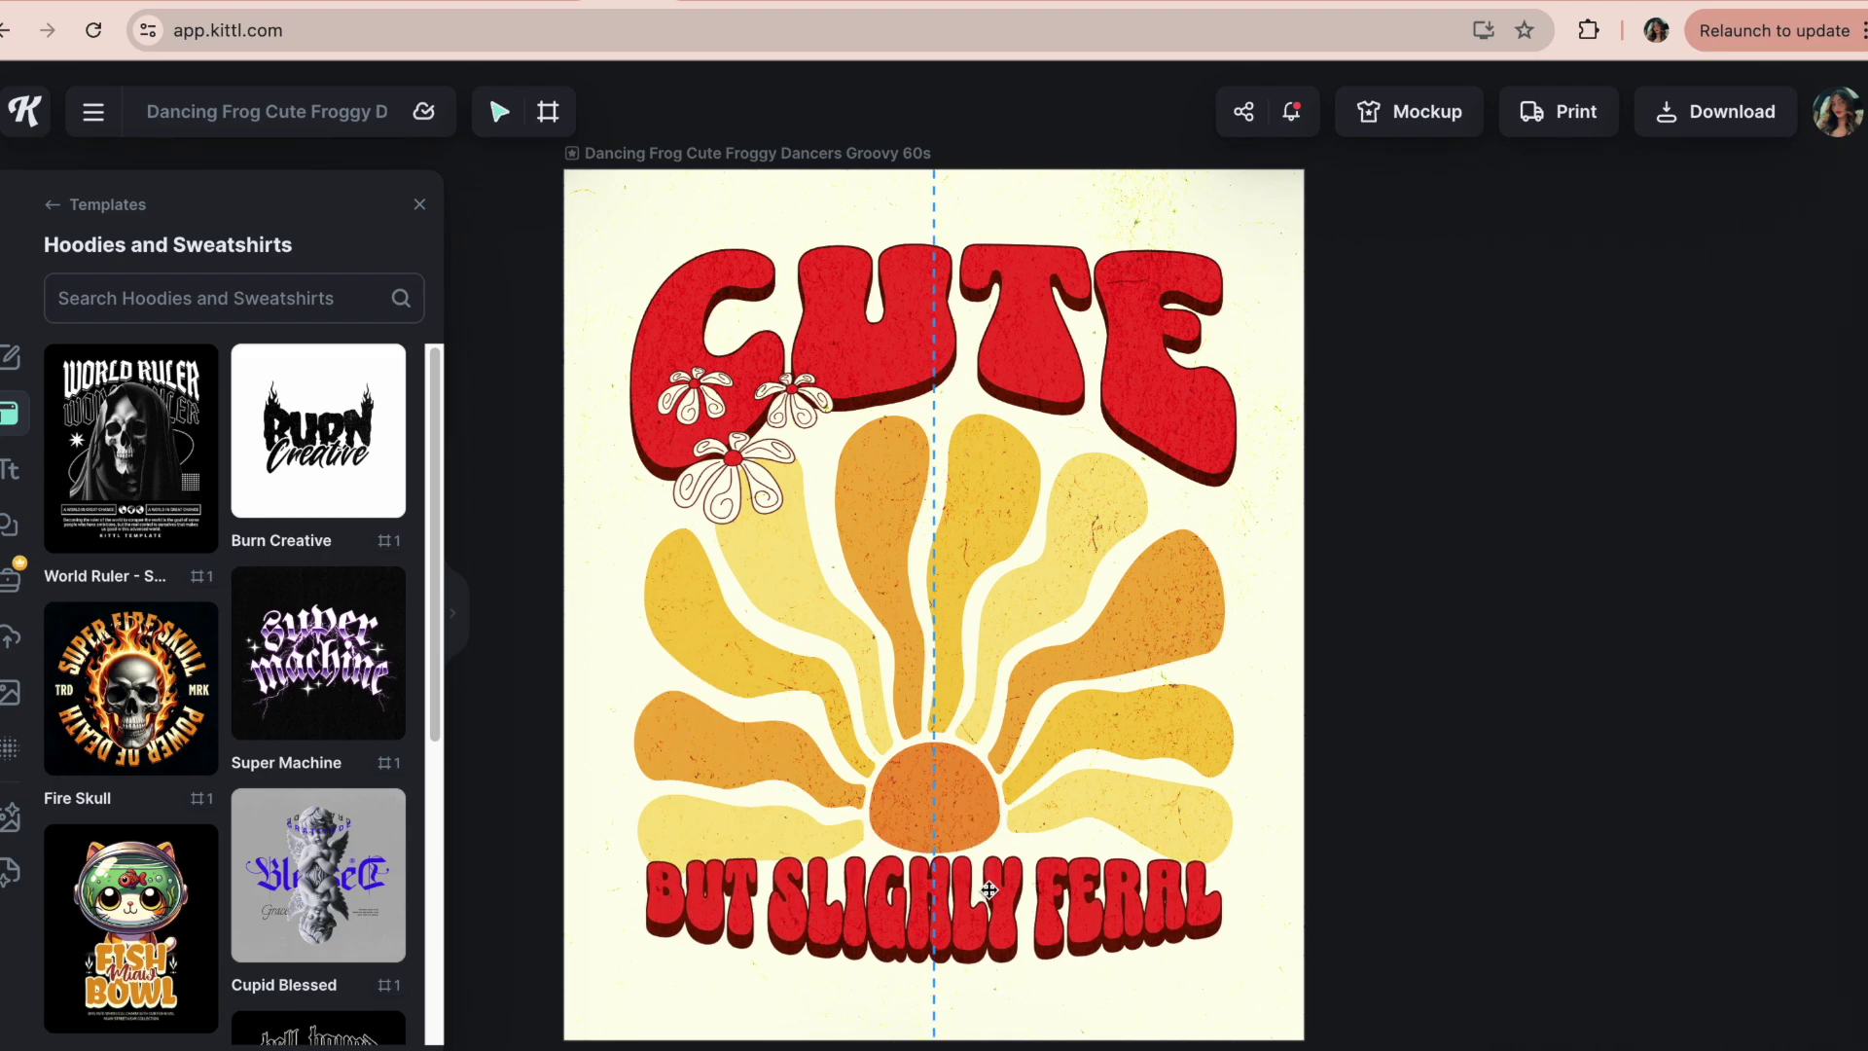
- Try the black-and-white raccoon illustration from the "raccoon" element results, placing it over the sun
click(1347, 669)
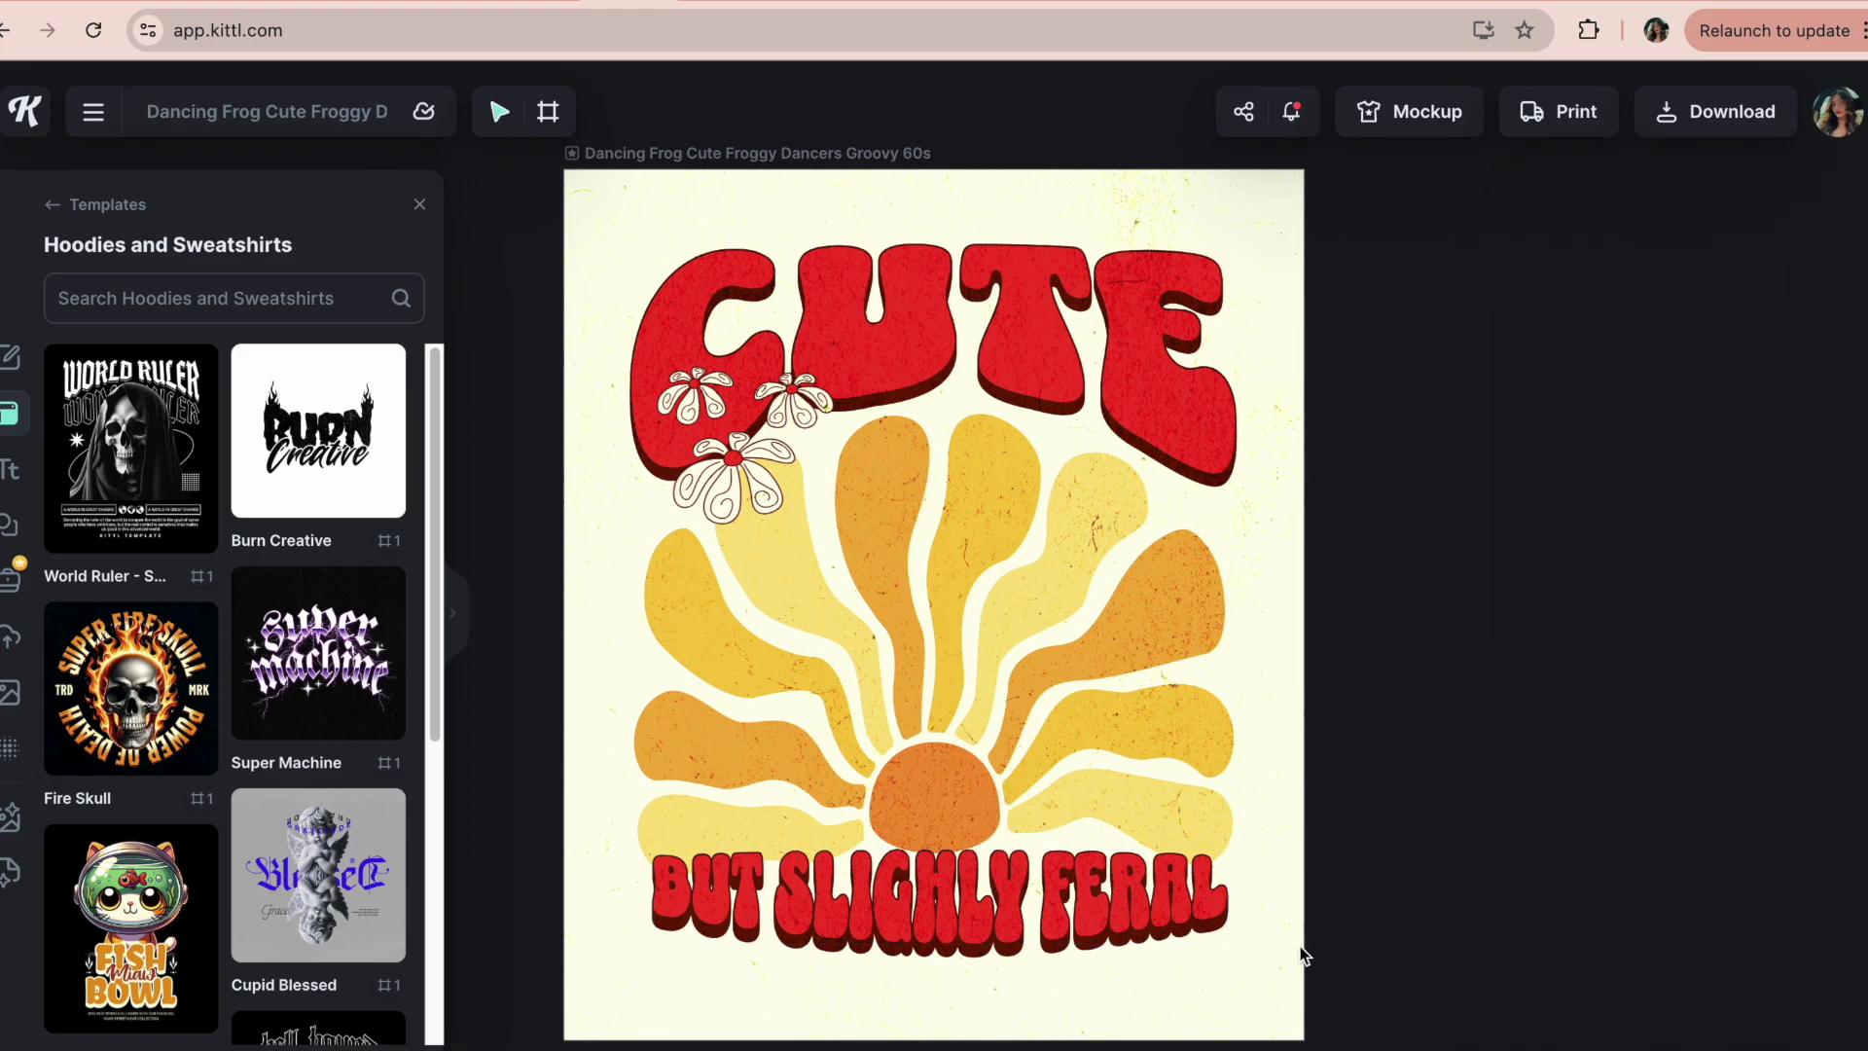
click(9, 525)
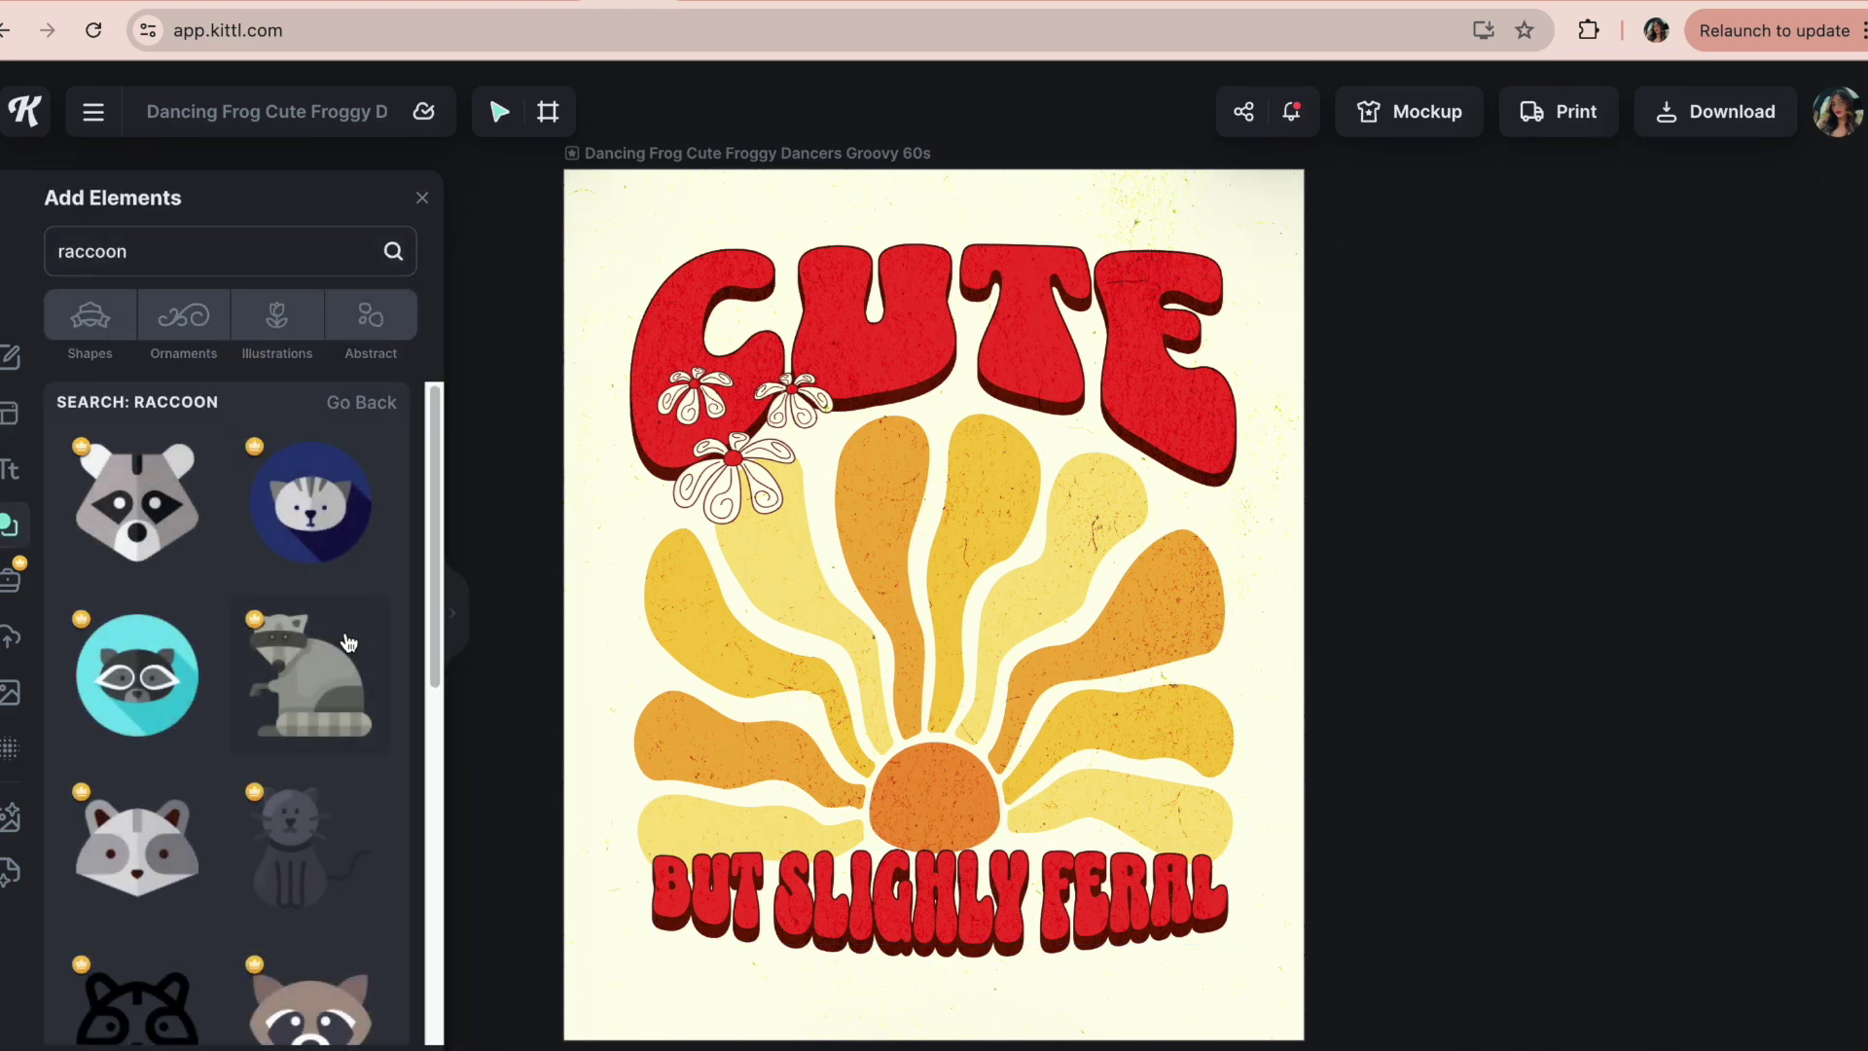
scroll(443, 578, down, 10)
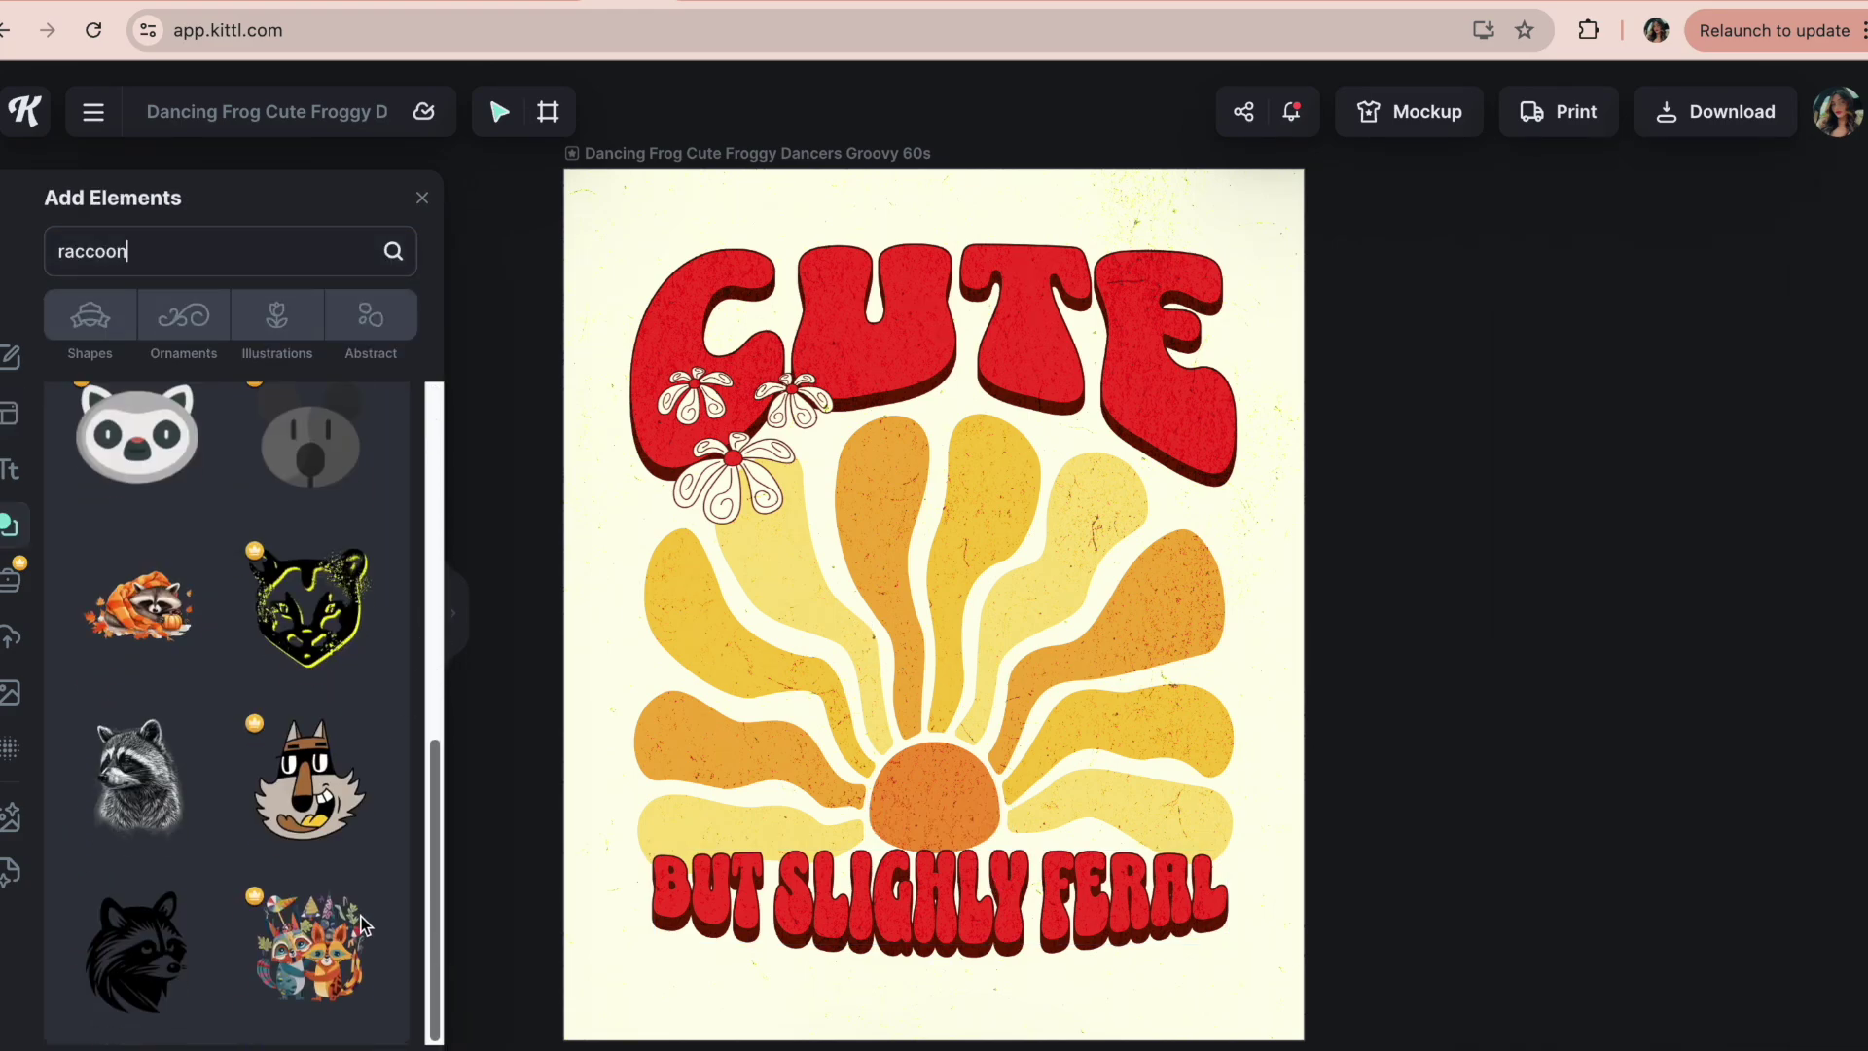
click(111, 585)
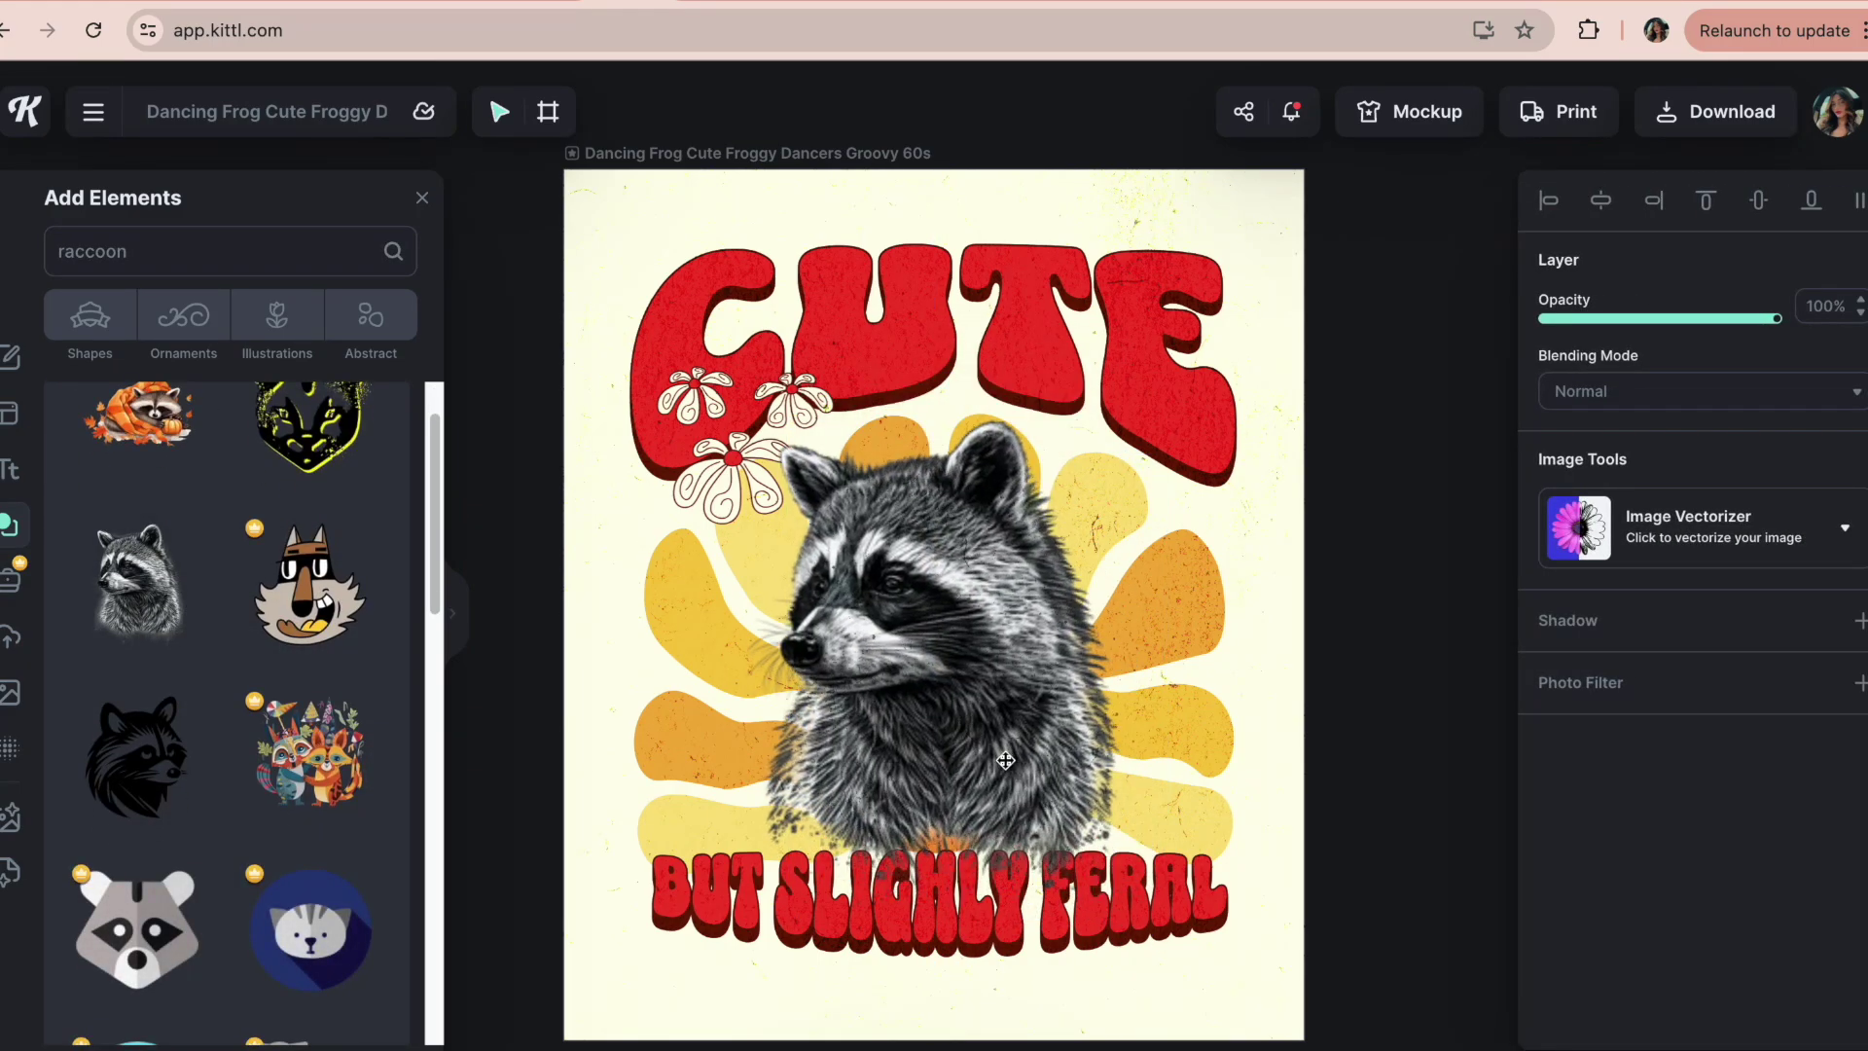
drag(434, 572, 367, 953)
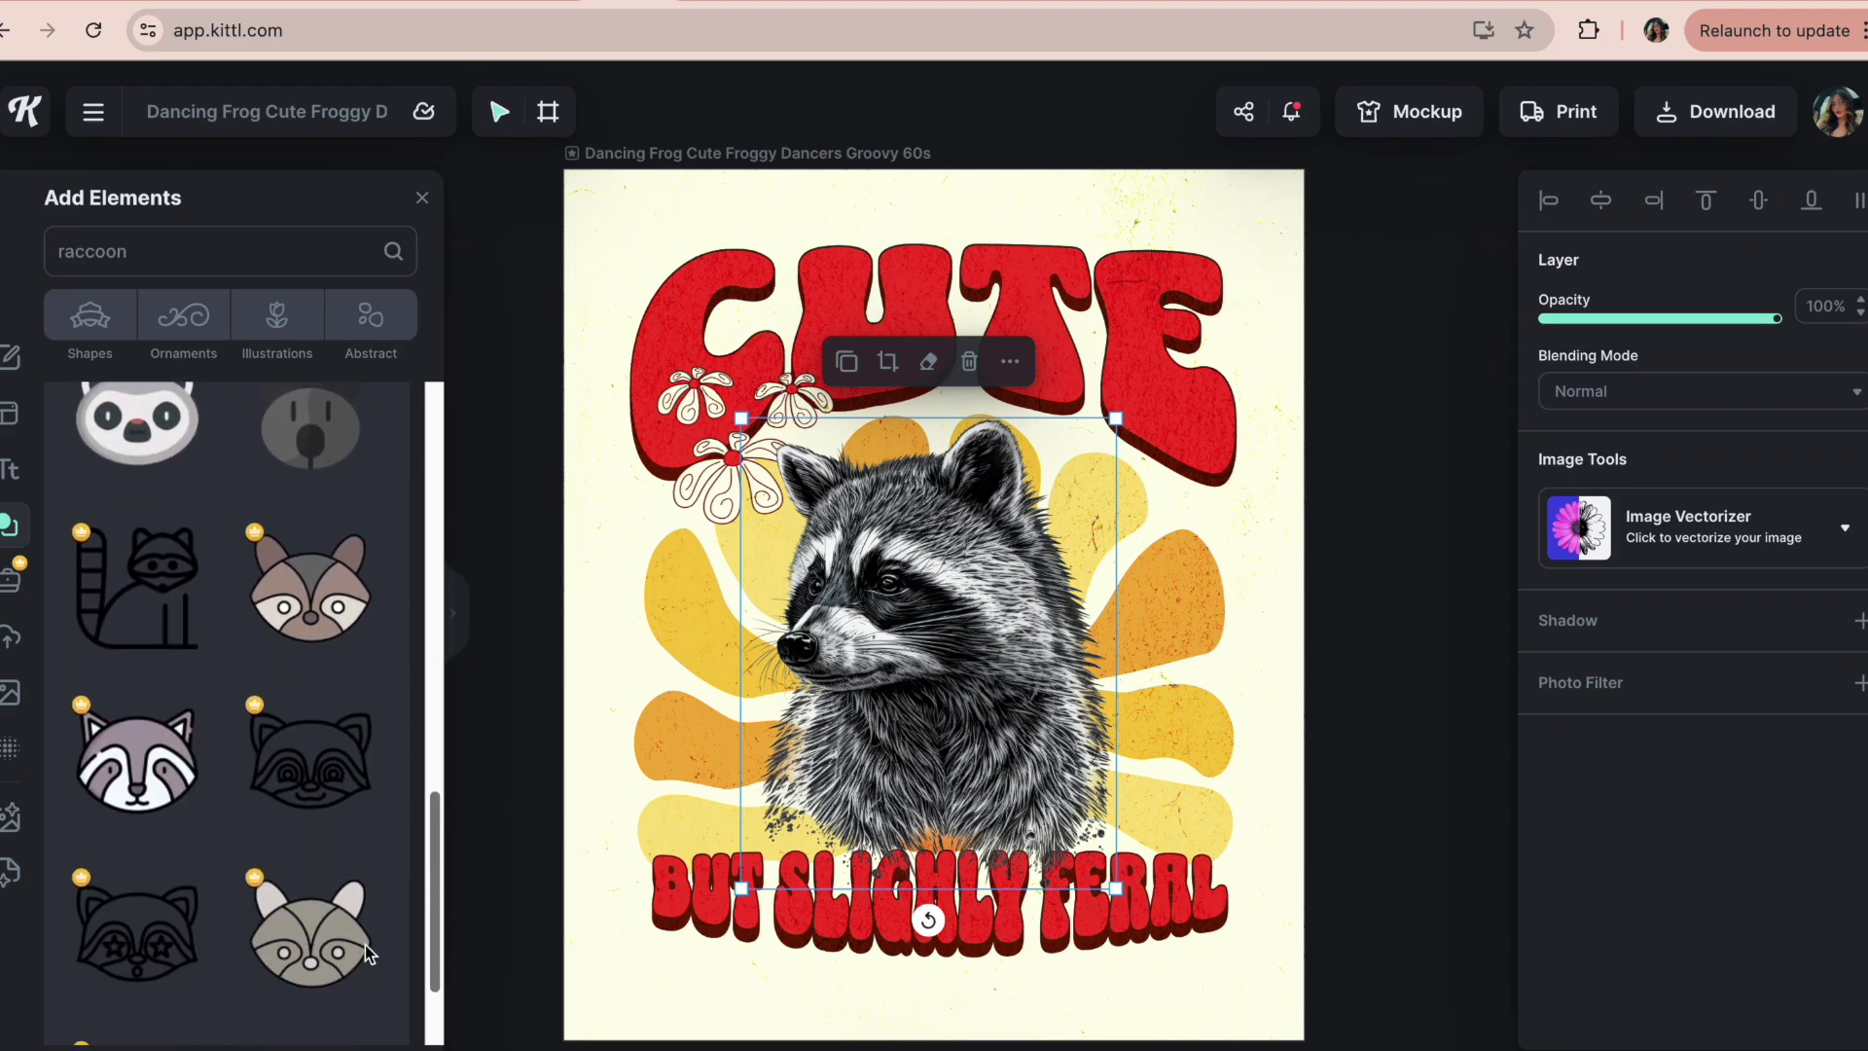
mouse_move(309, 620)
drag(922, 671, 941, 774)
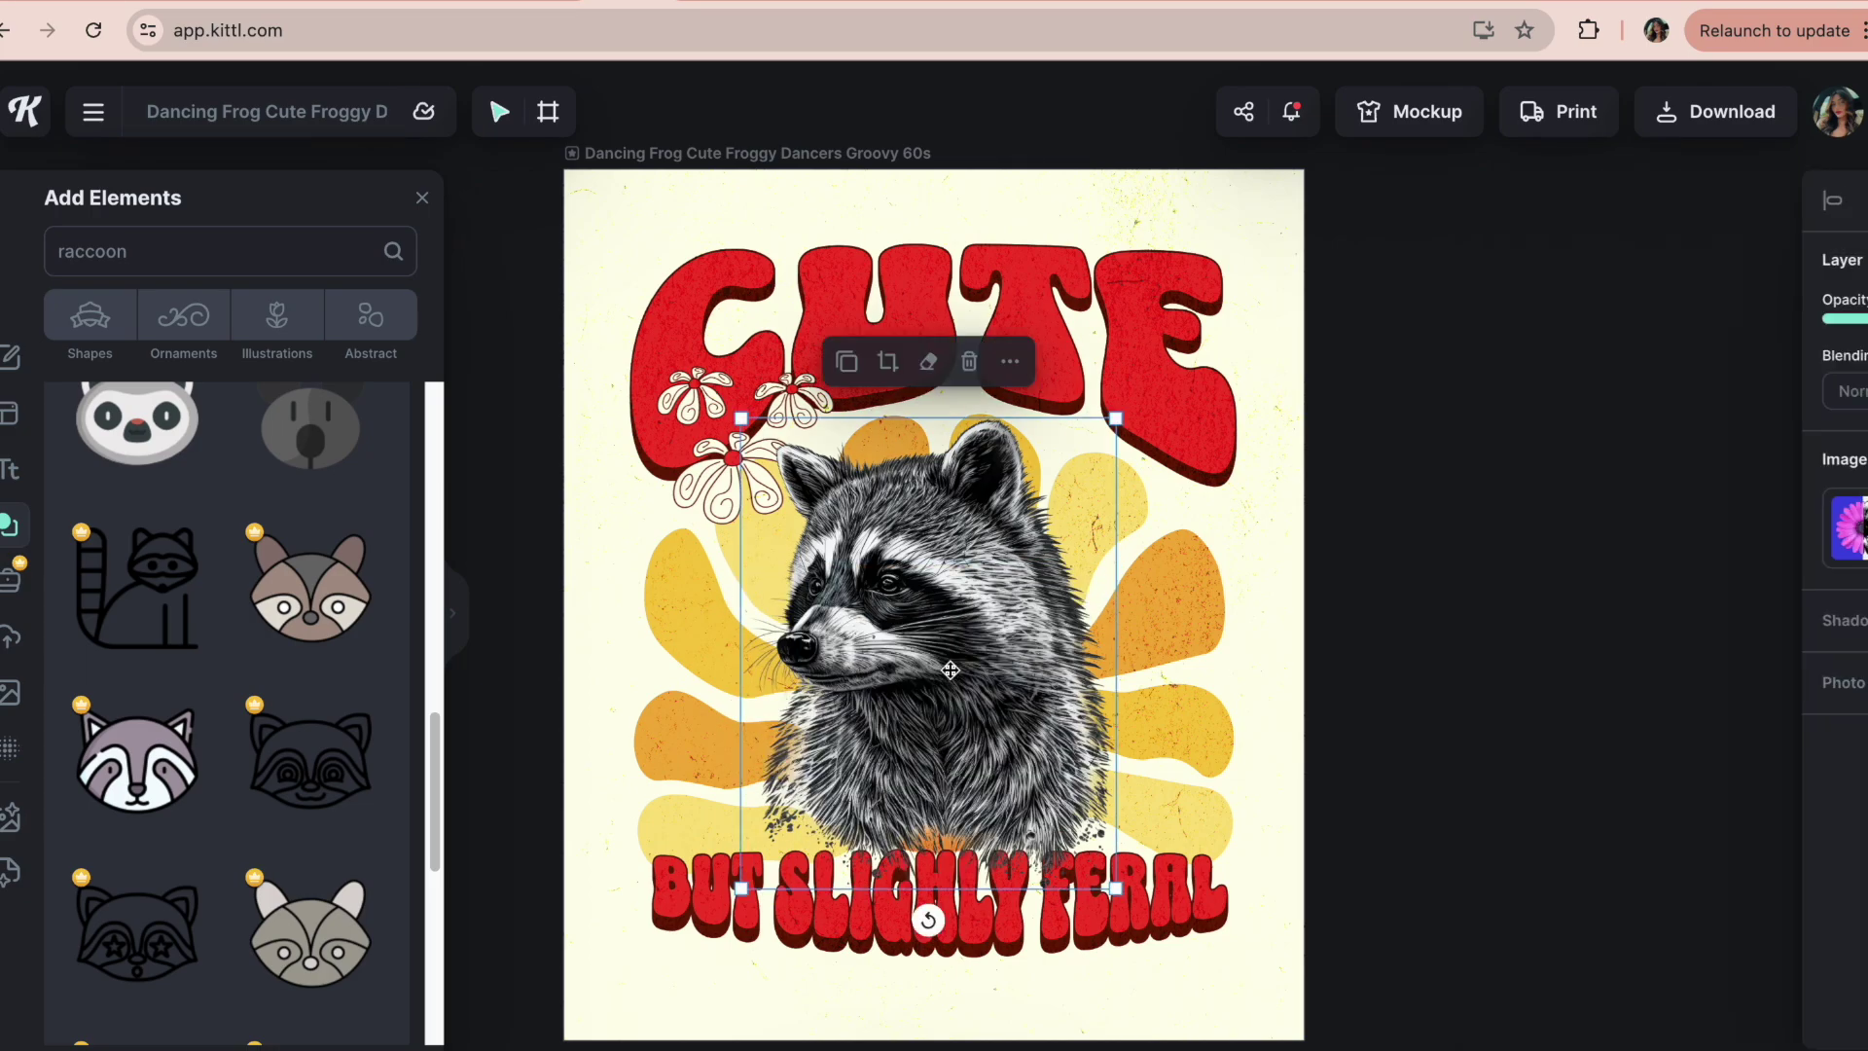
mouse_move(97, 815)
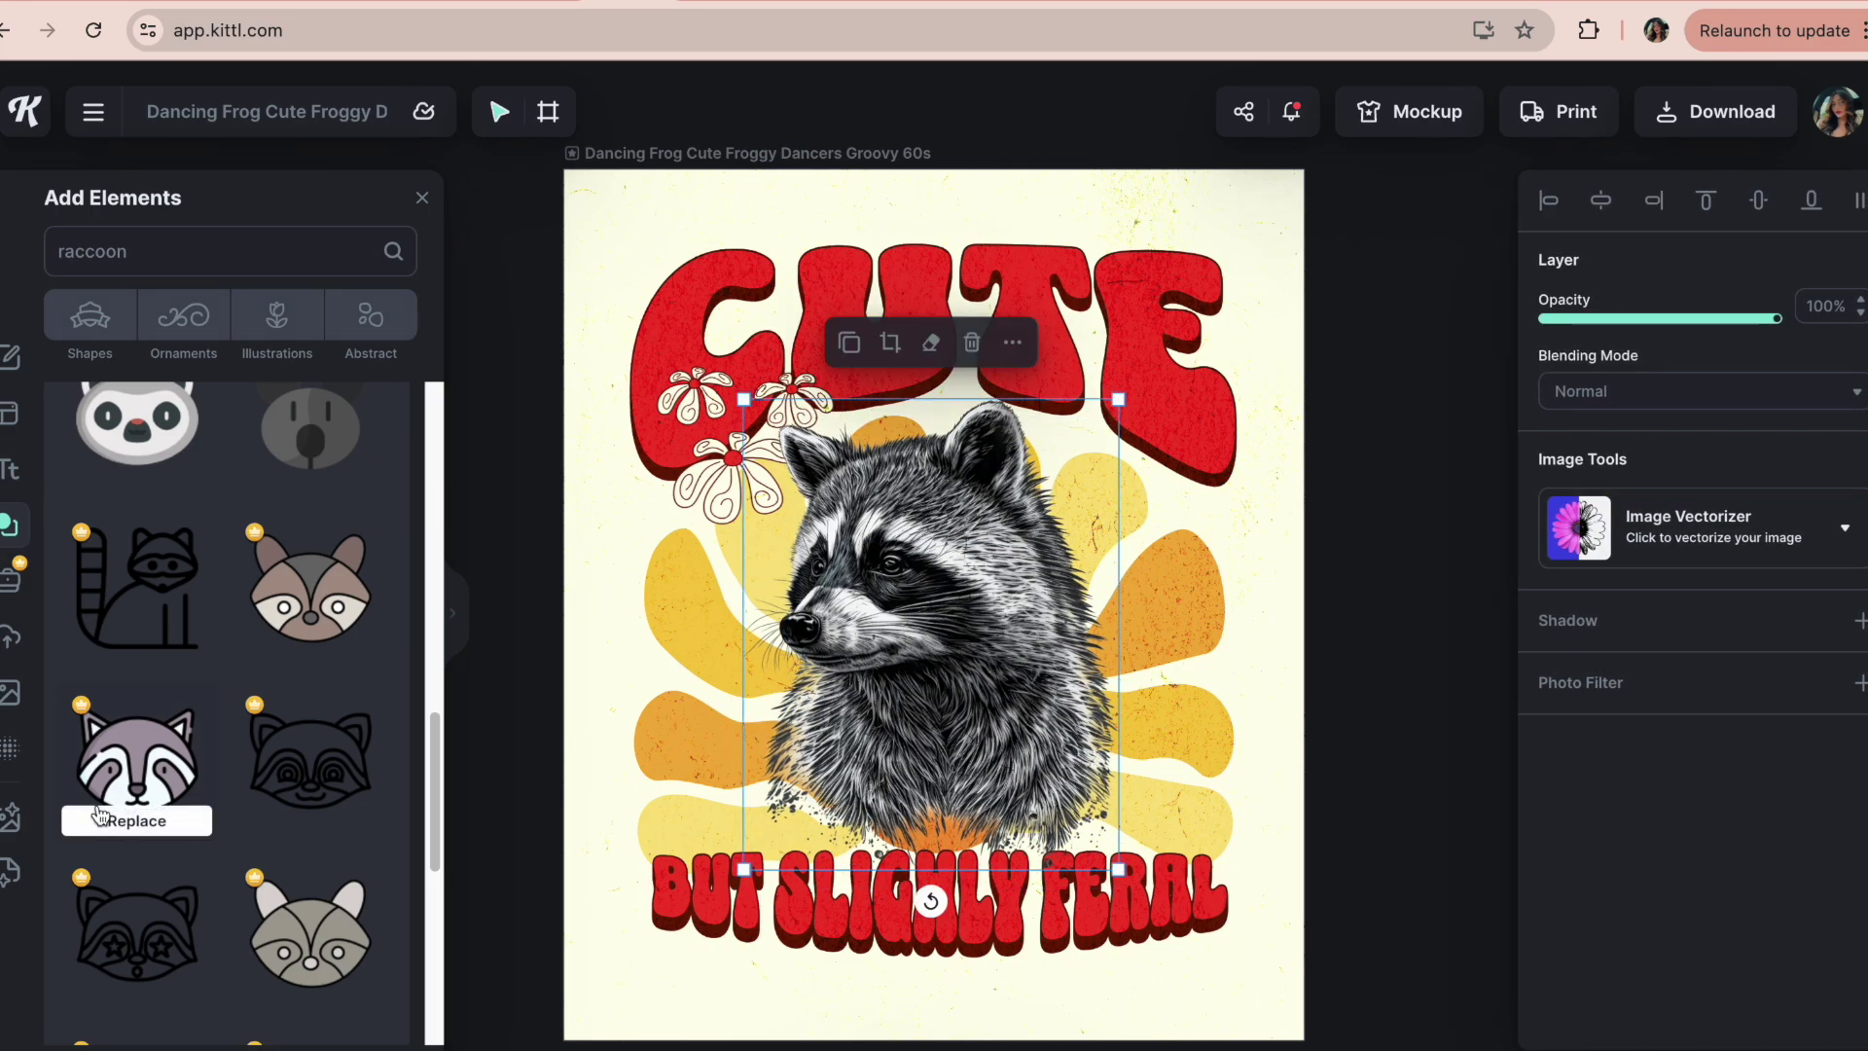
- Generate an AI image of a "cute raccoon" in the T-Shirt Graphic clipart style and position it over the sunburst
click(13, 817)
click(195, 334)
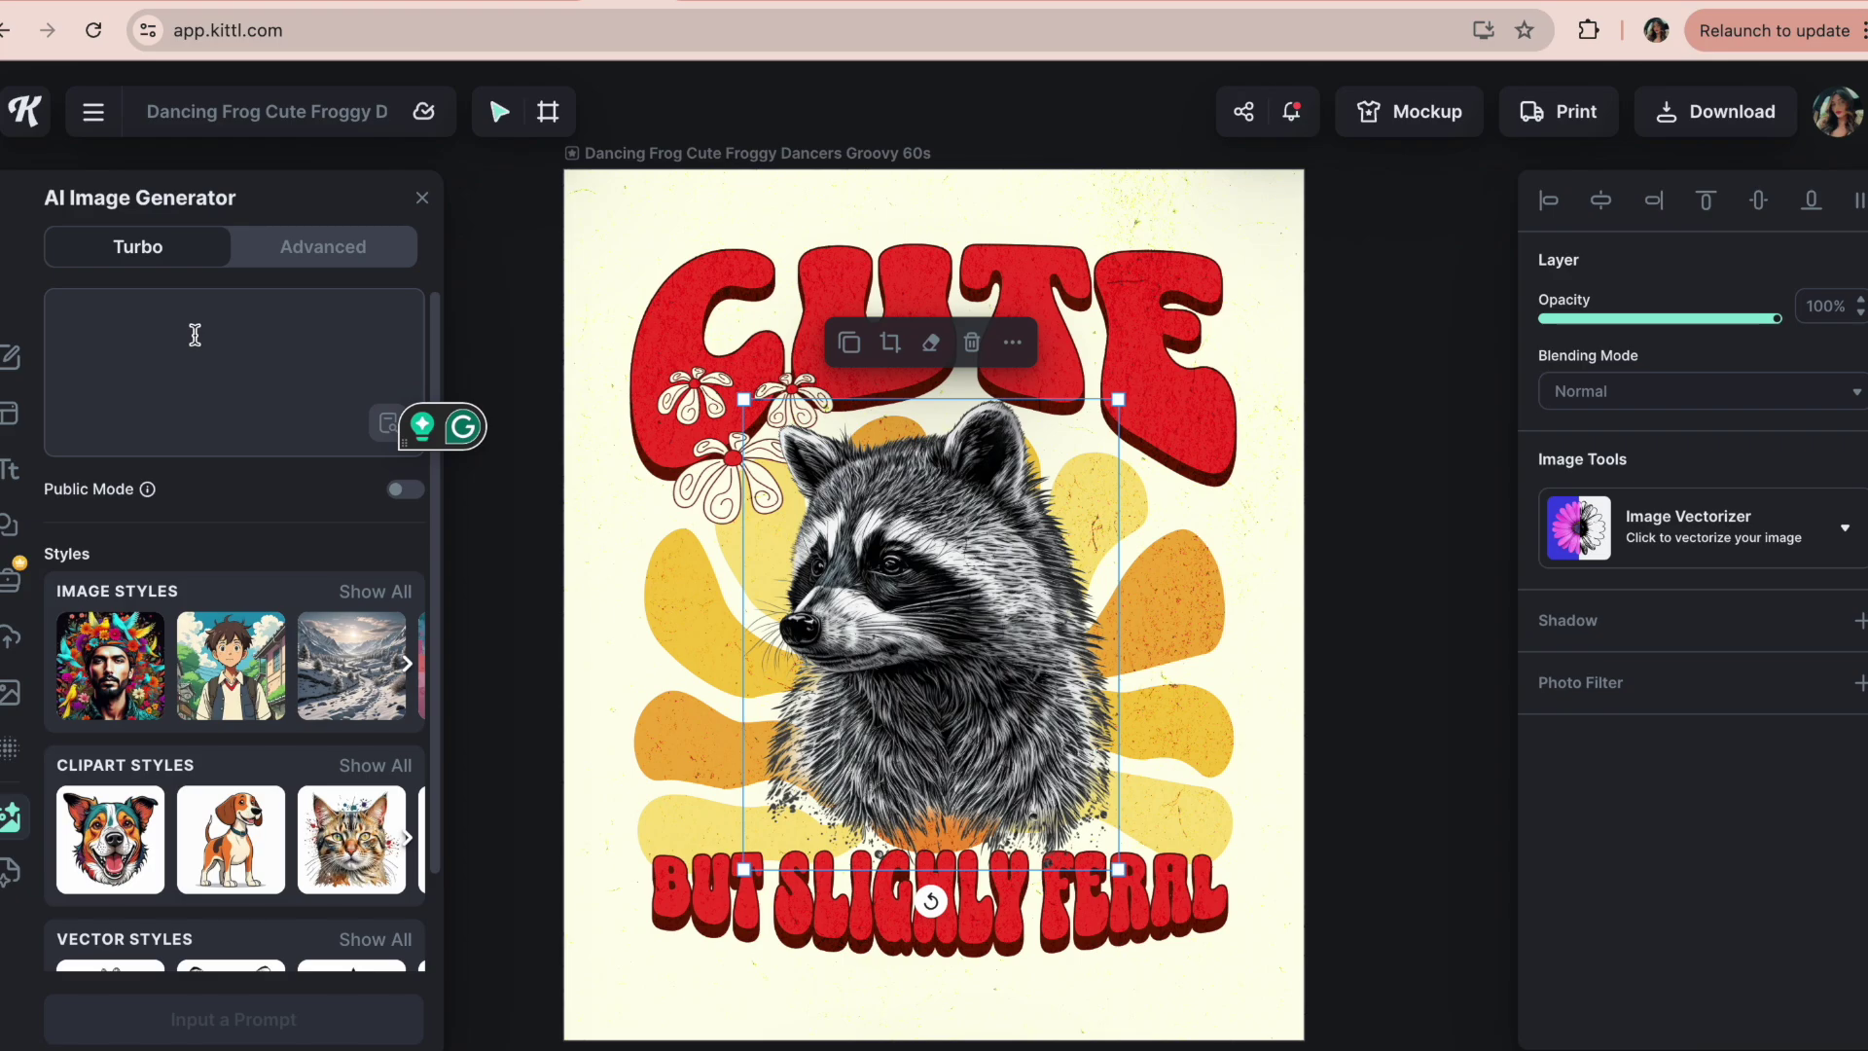
text(cute raccoon)
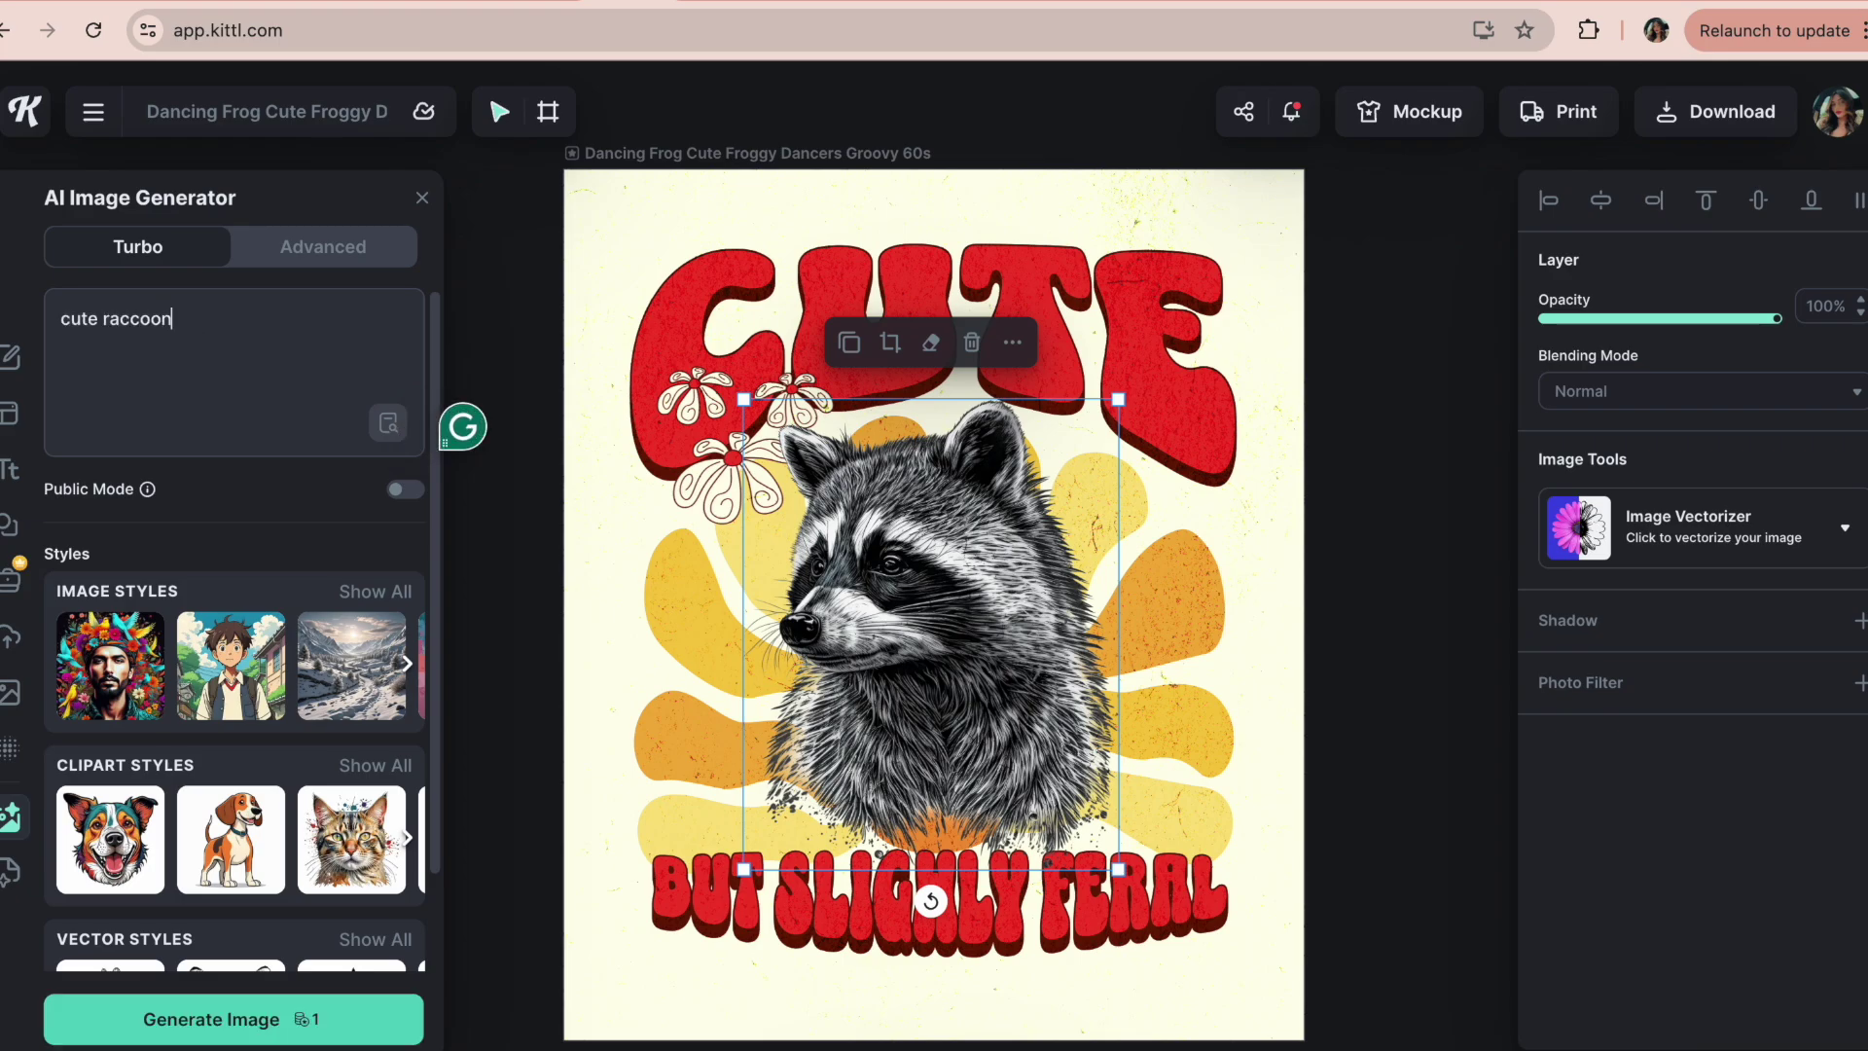
click(424, 825)
scroll(671, 622, down, 1)
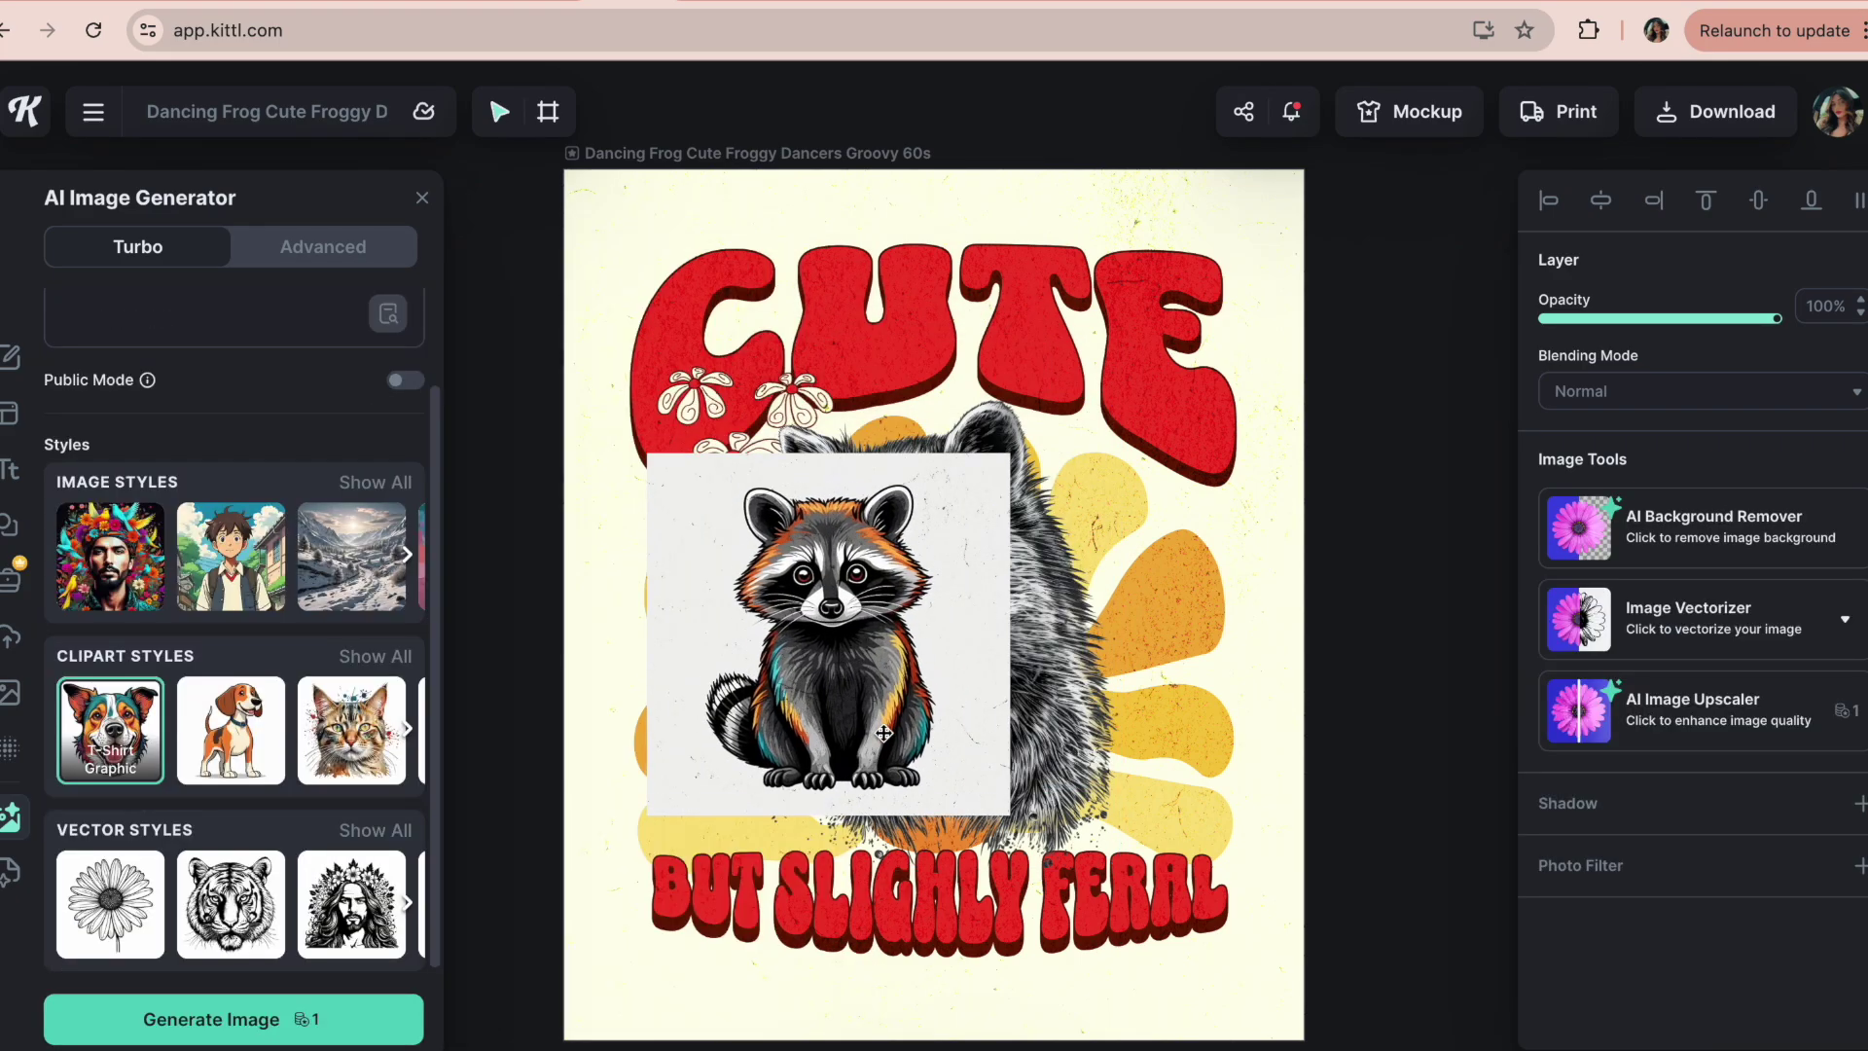
click(883, 732)
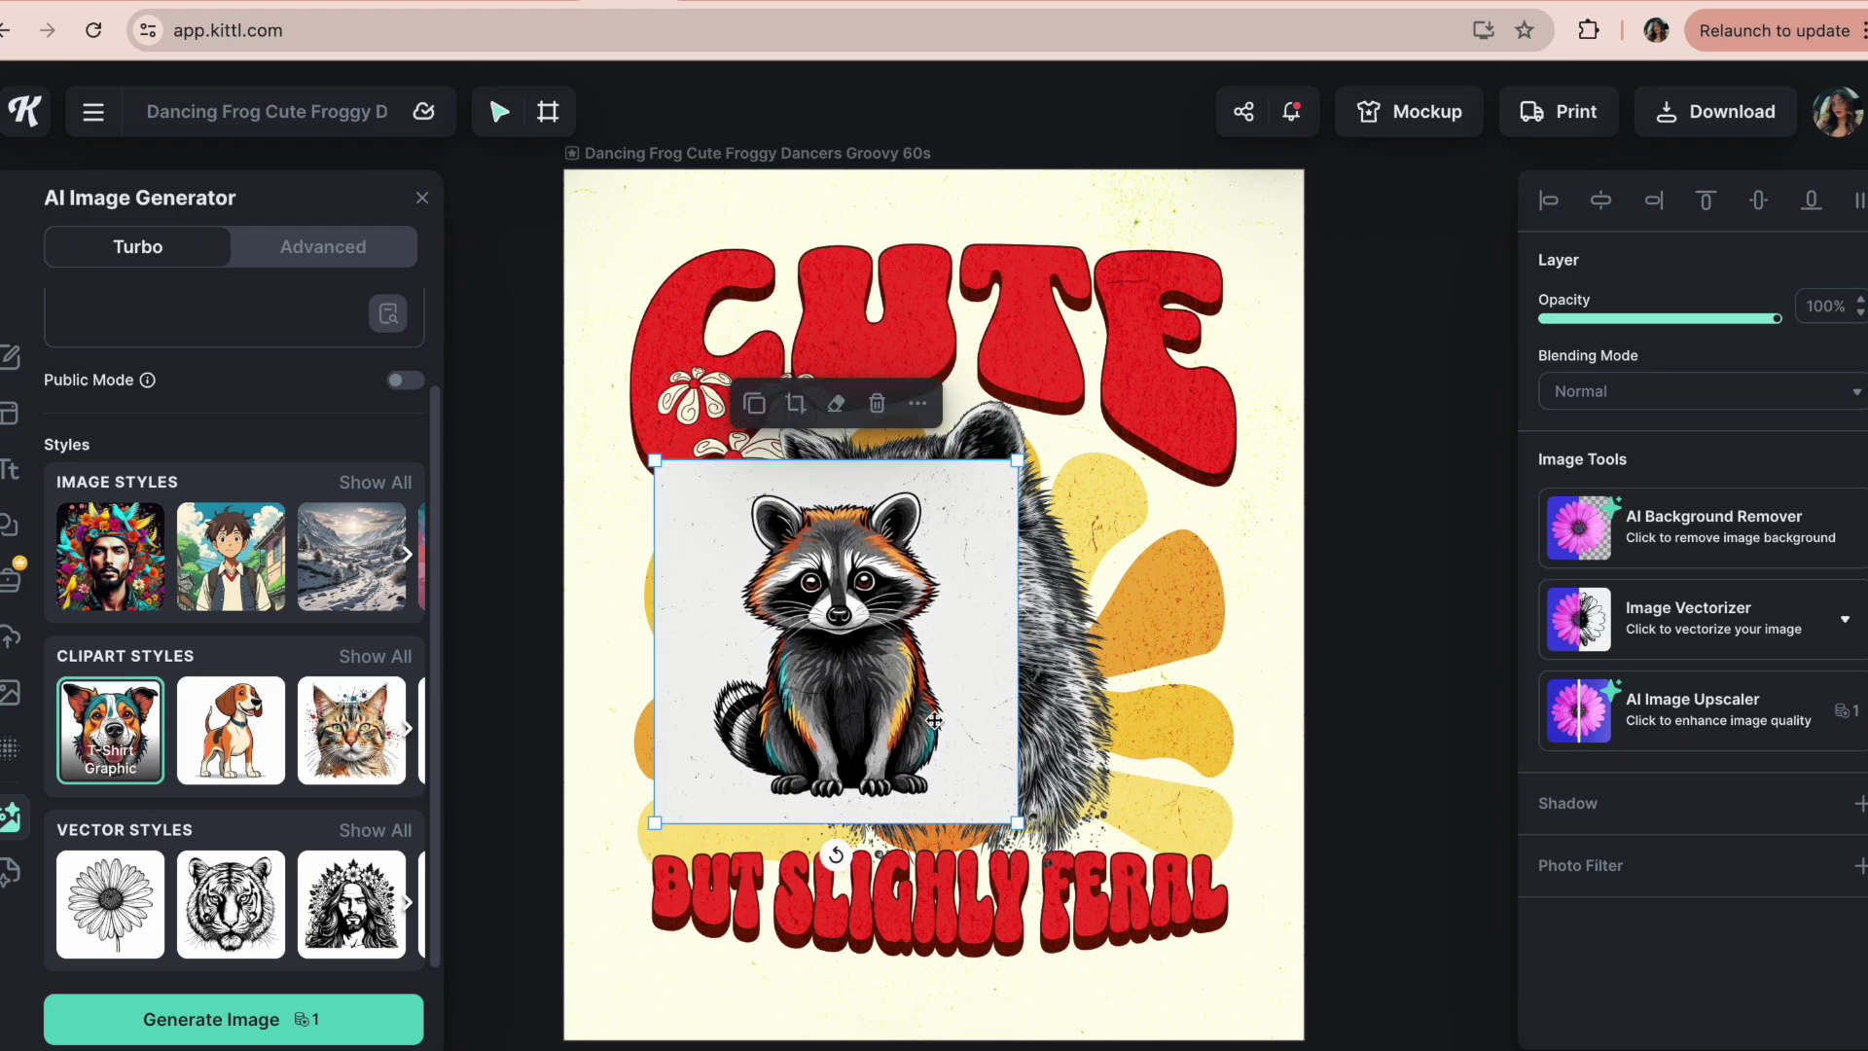
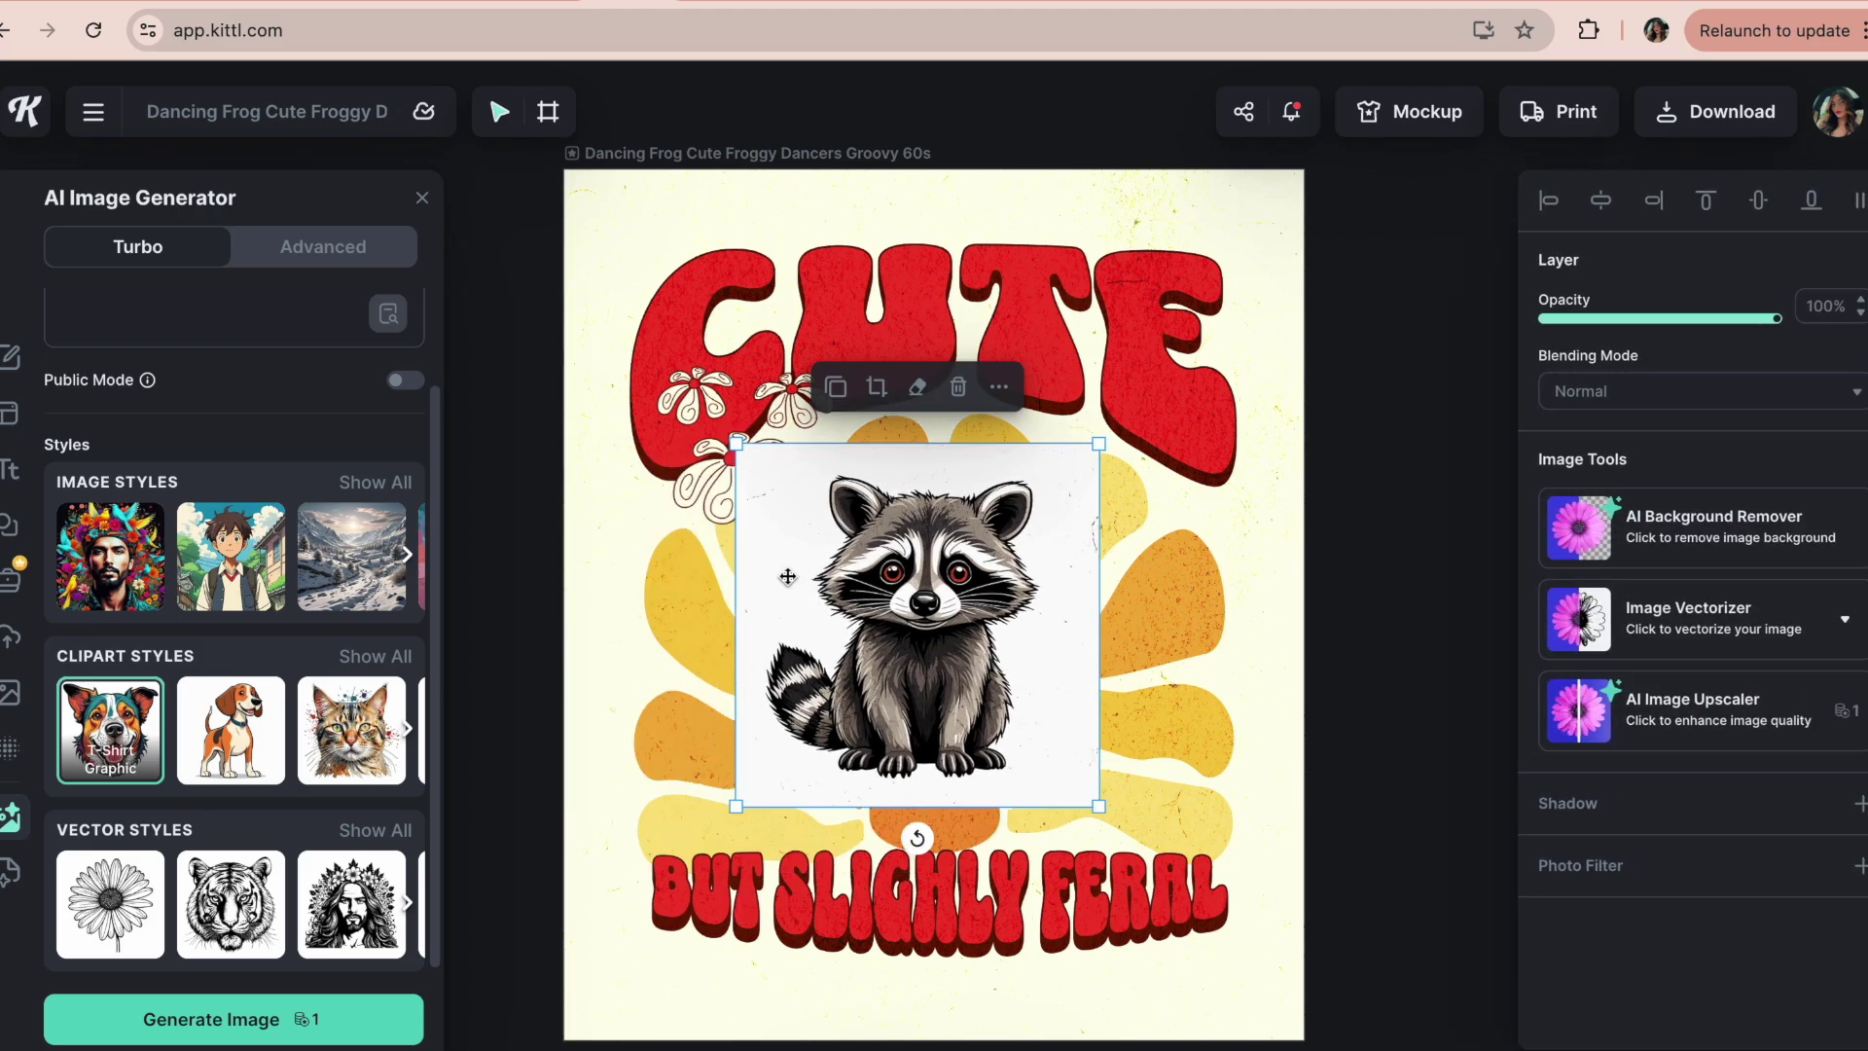
- Remove the raccoon image's background, and adjust the position of the sunburst and the "BUT SLIGHLY FERAL" line around it
click(1667, 553)
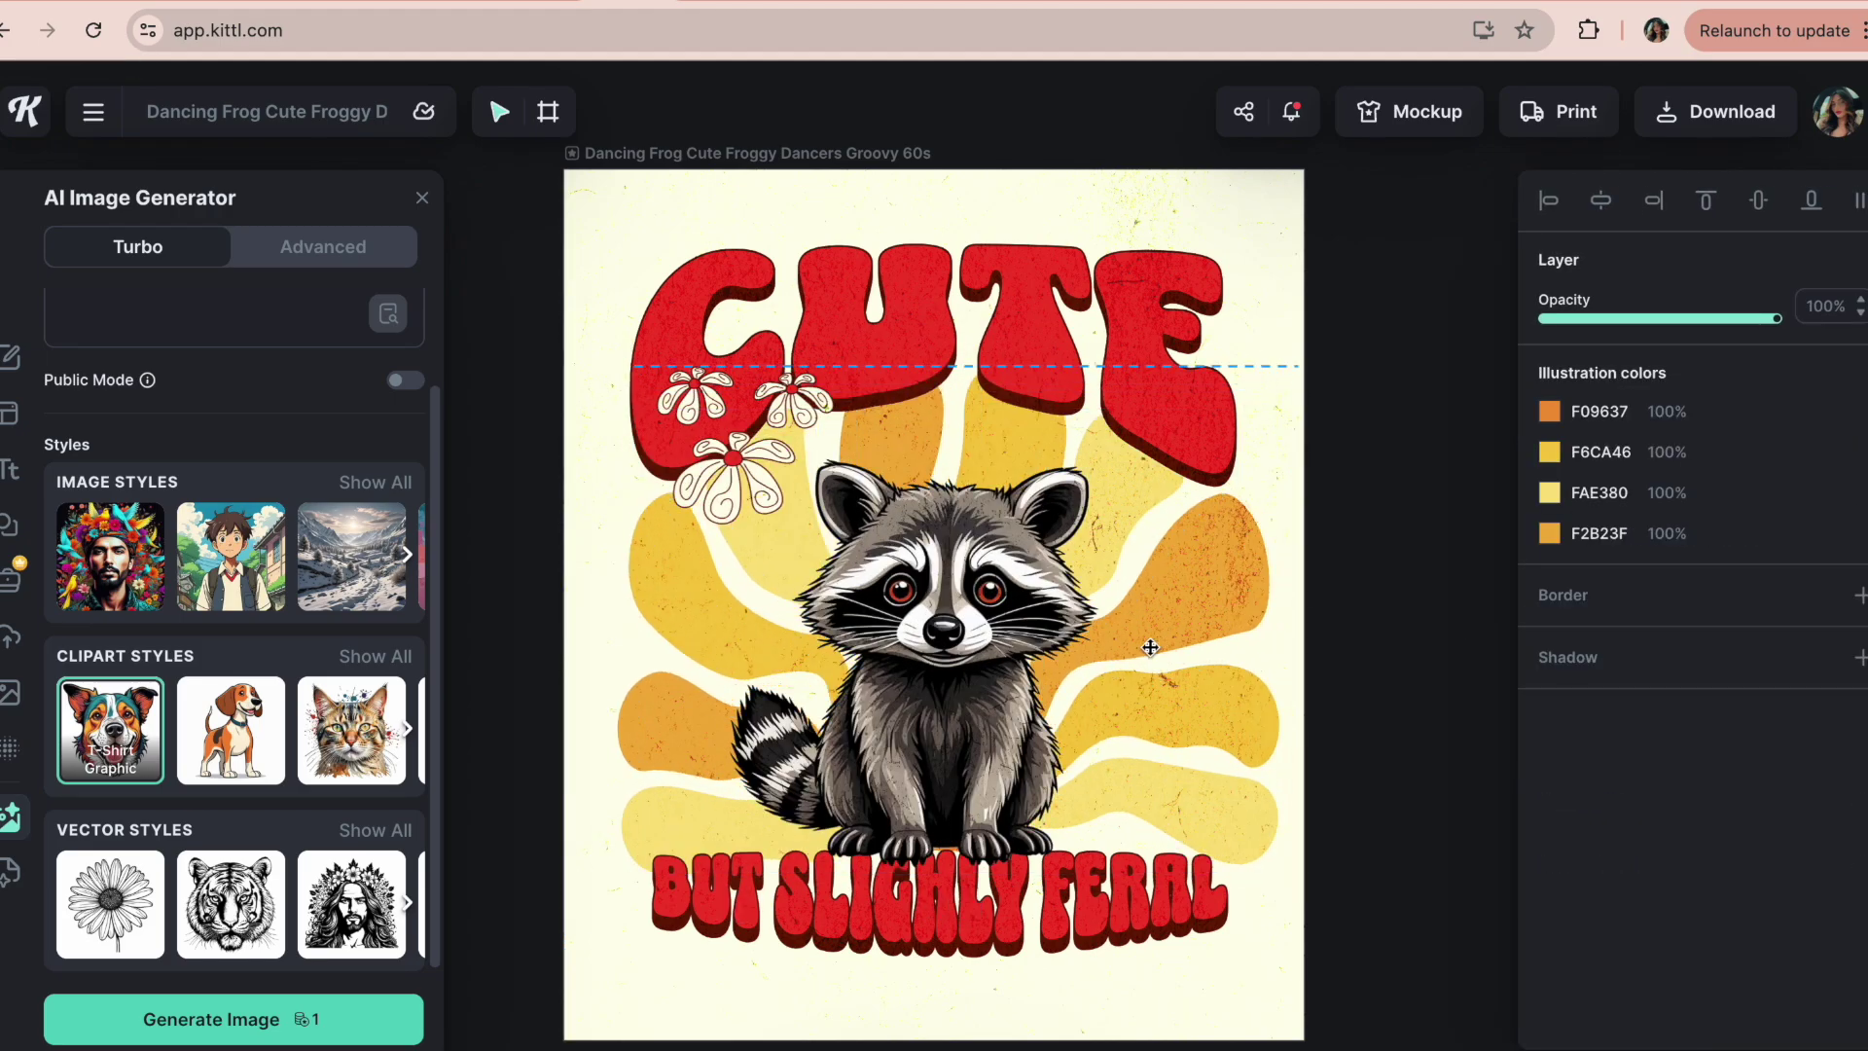
click(1115, 486)
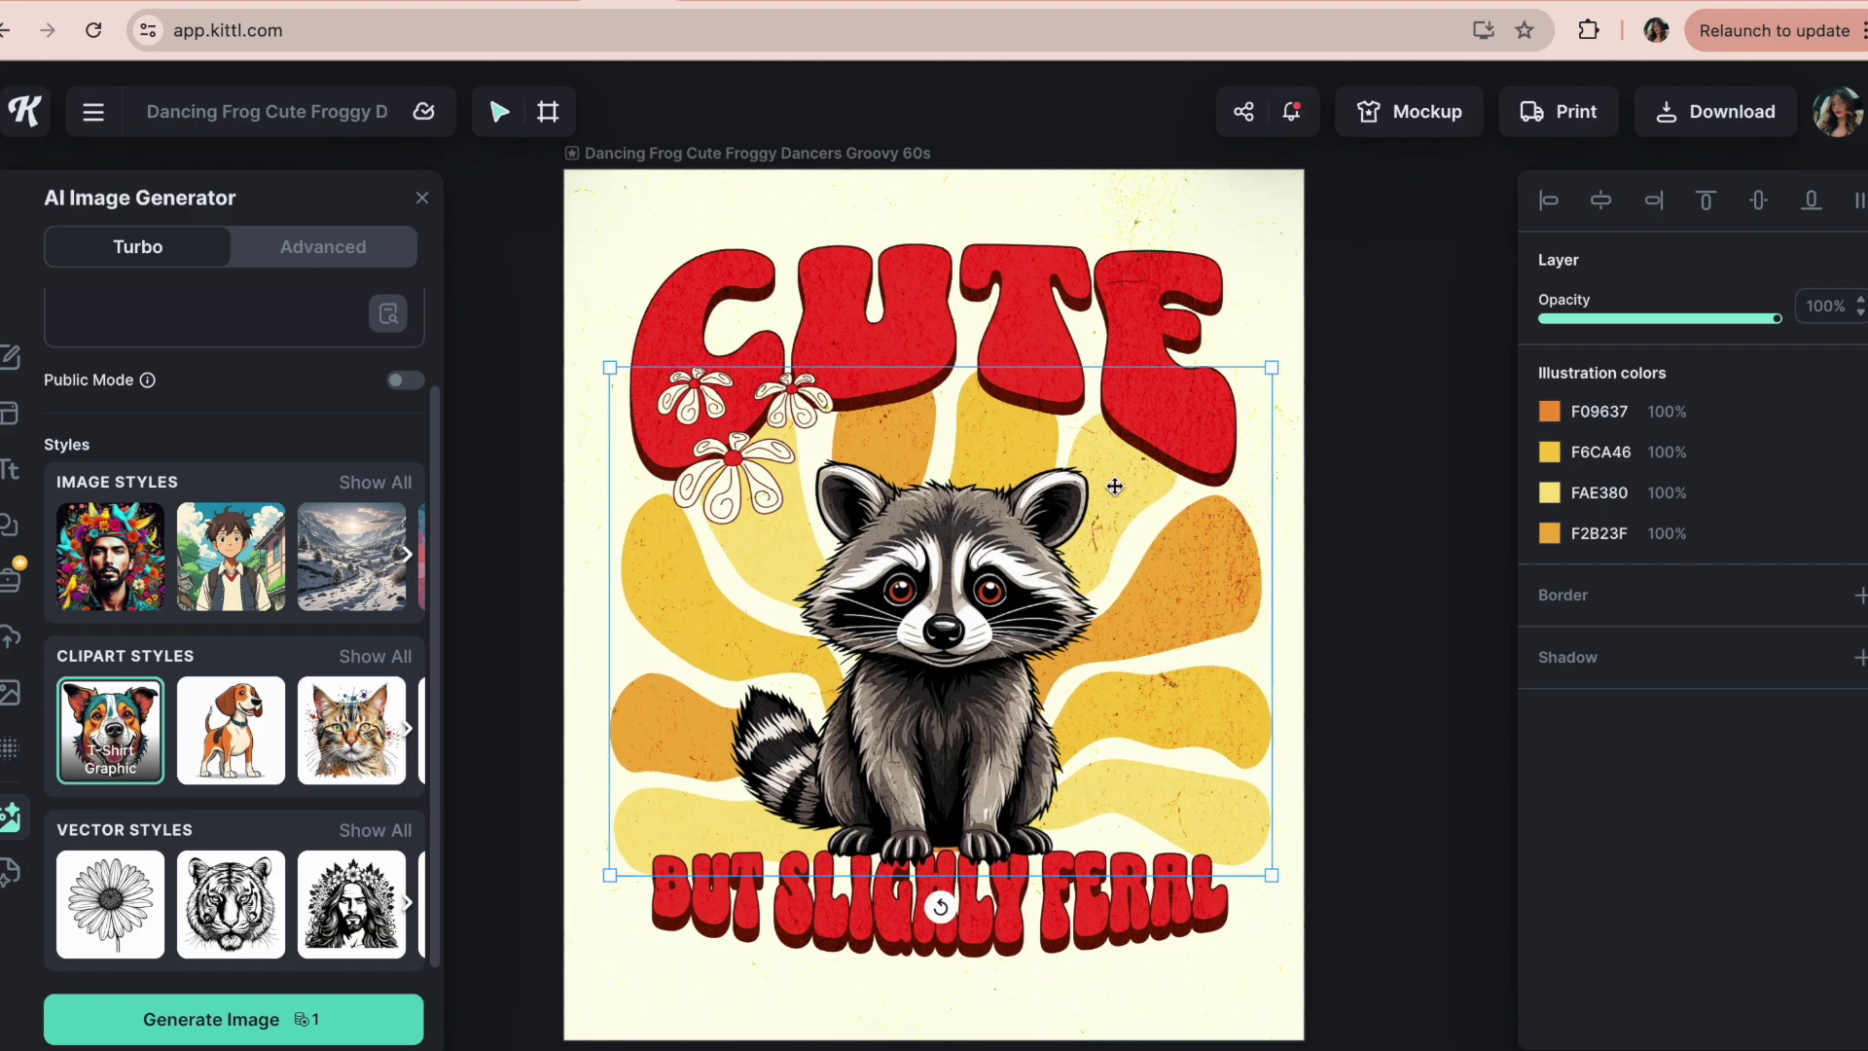
click(1012, 955)
click(1015, 931)
drag(1015, 931, 1015, 936)
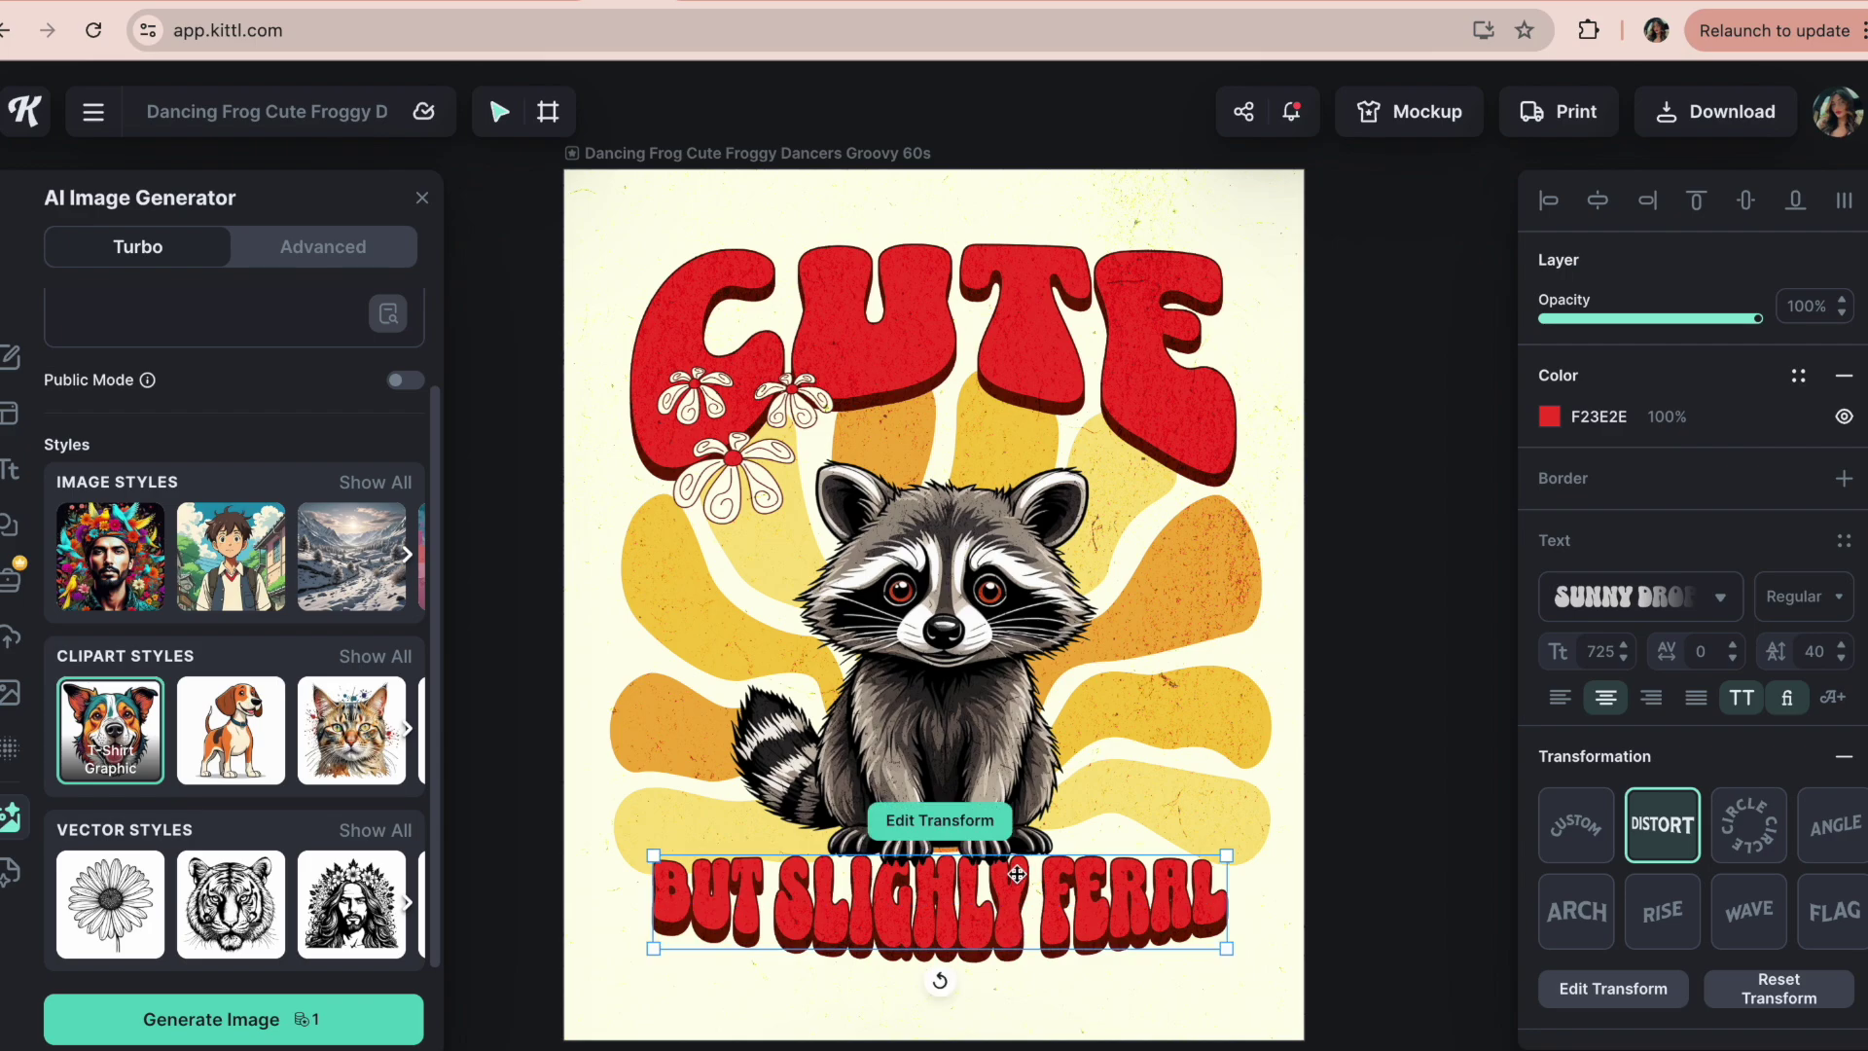
- Recolour the lettering and sunburst in teal, gold and lime using the ready-made colour palettes
click(1140, 614)
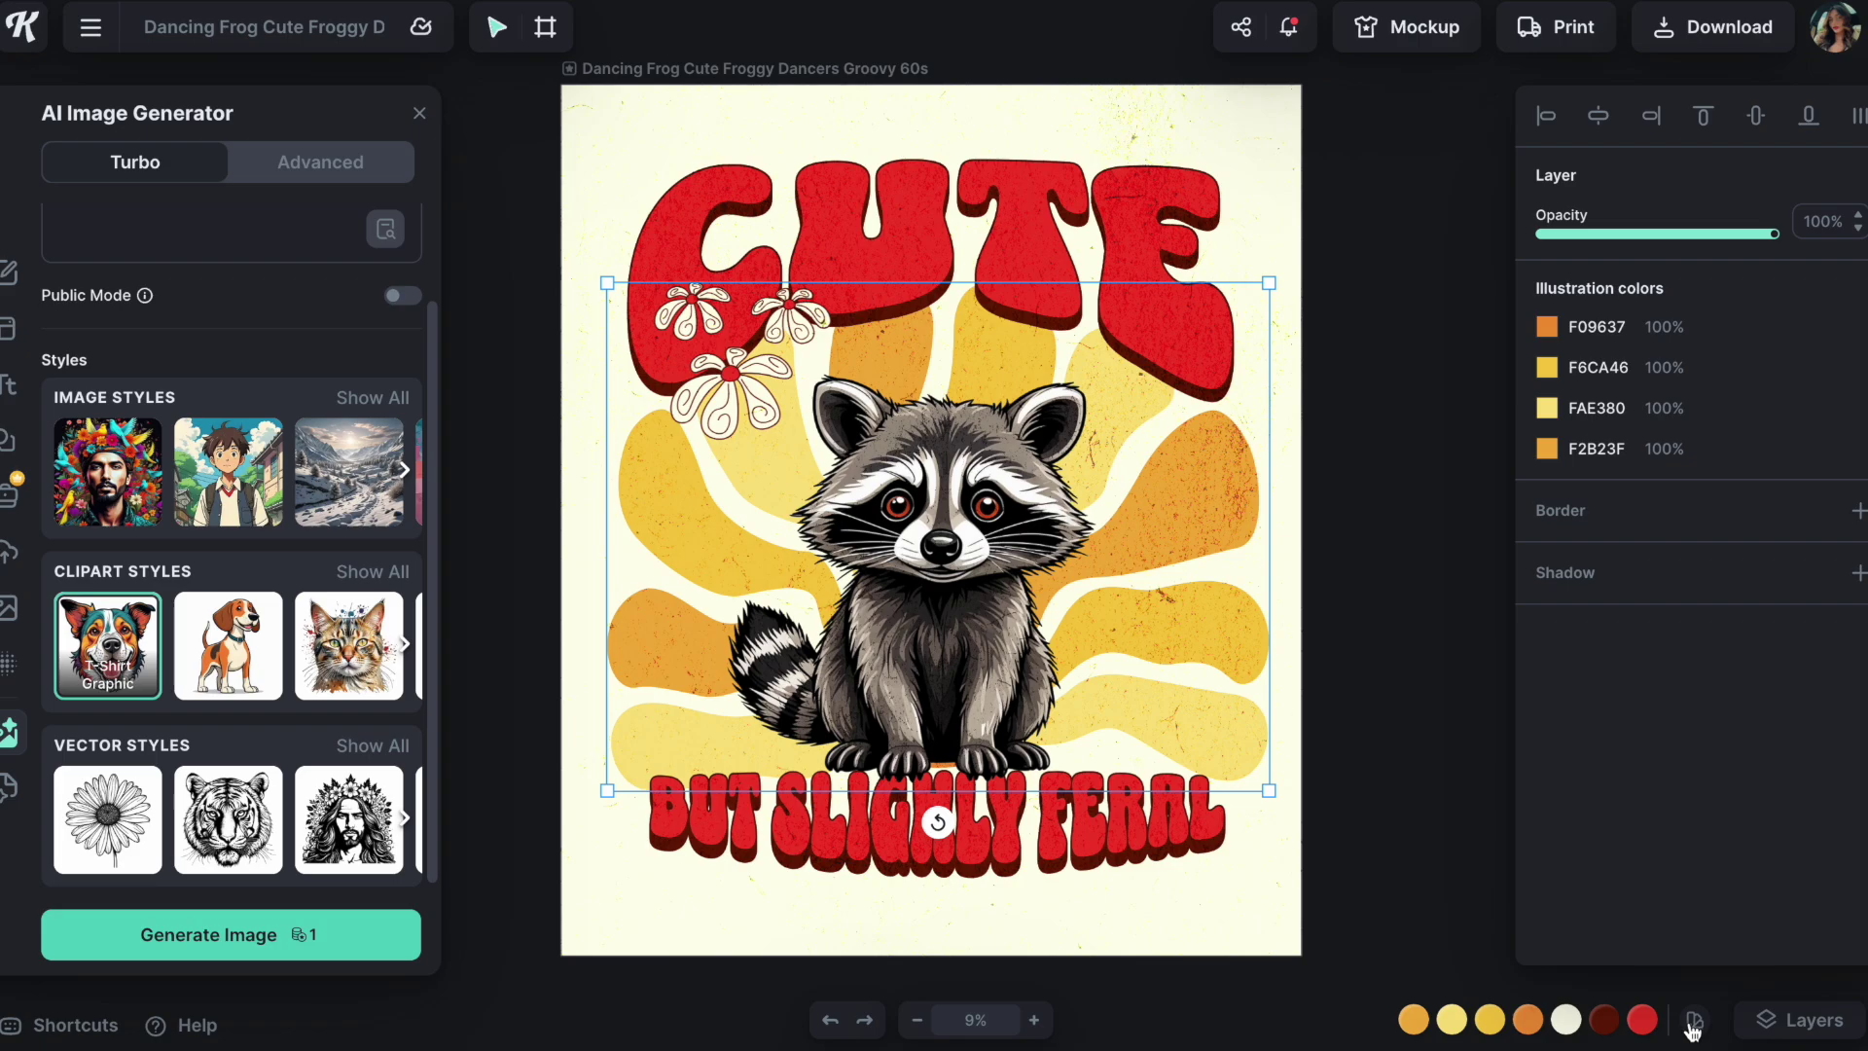
click(1693, 1021)
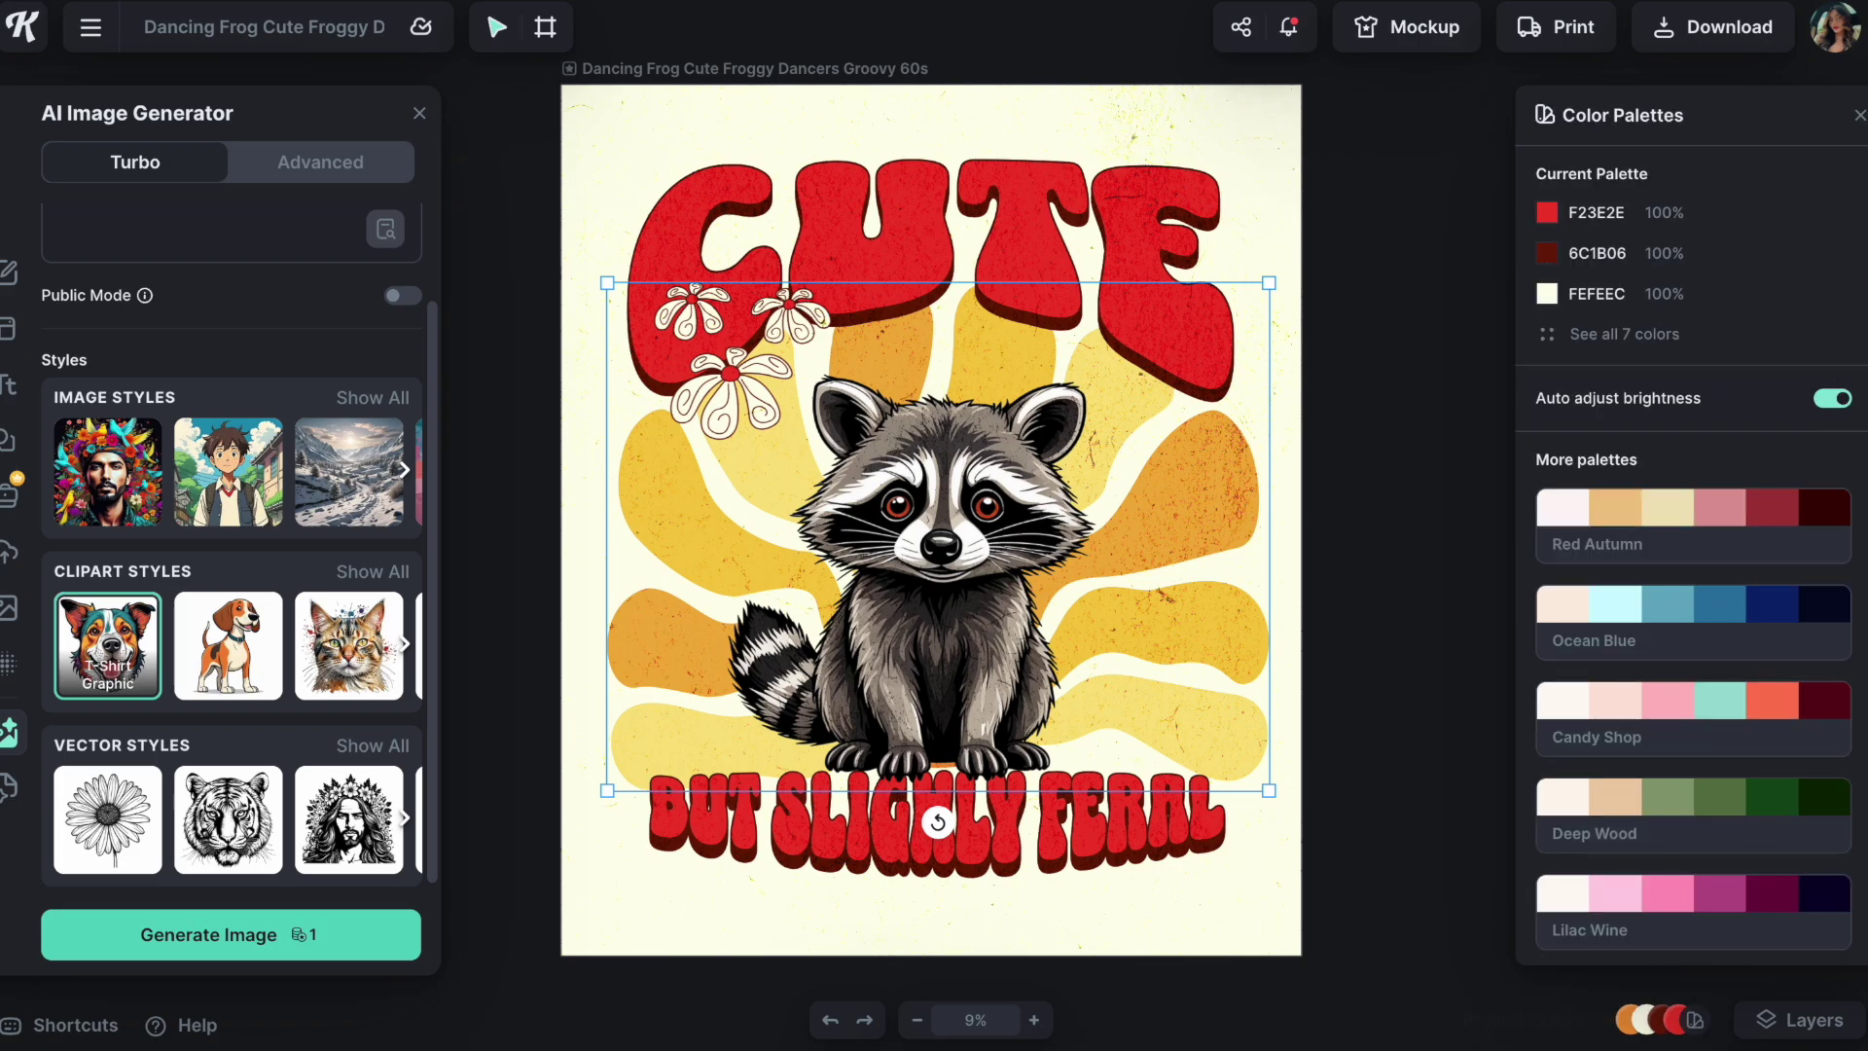
scroll(1807, 593, down, 8)
scroll(1807, 592, down, 8)
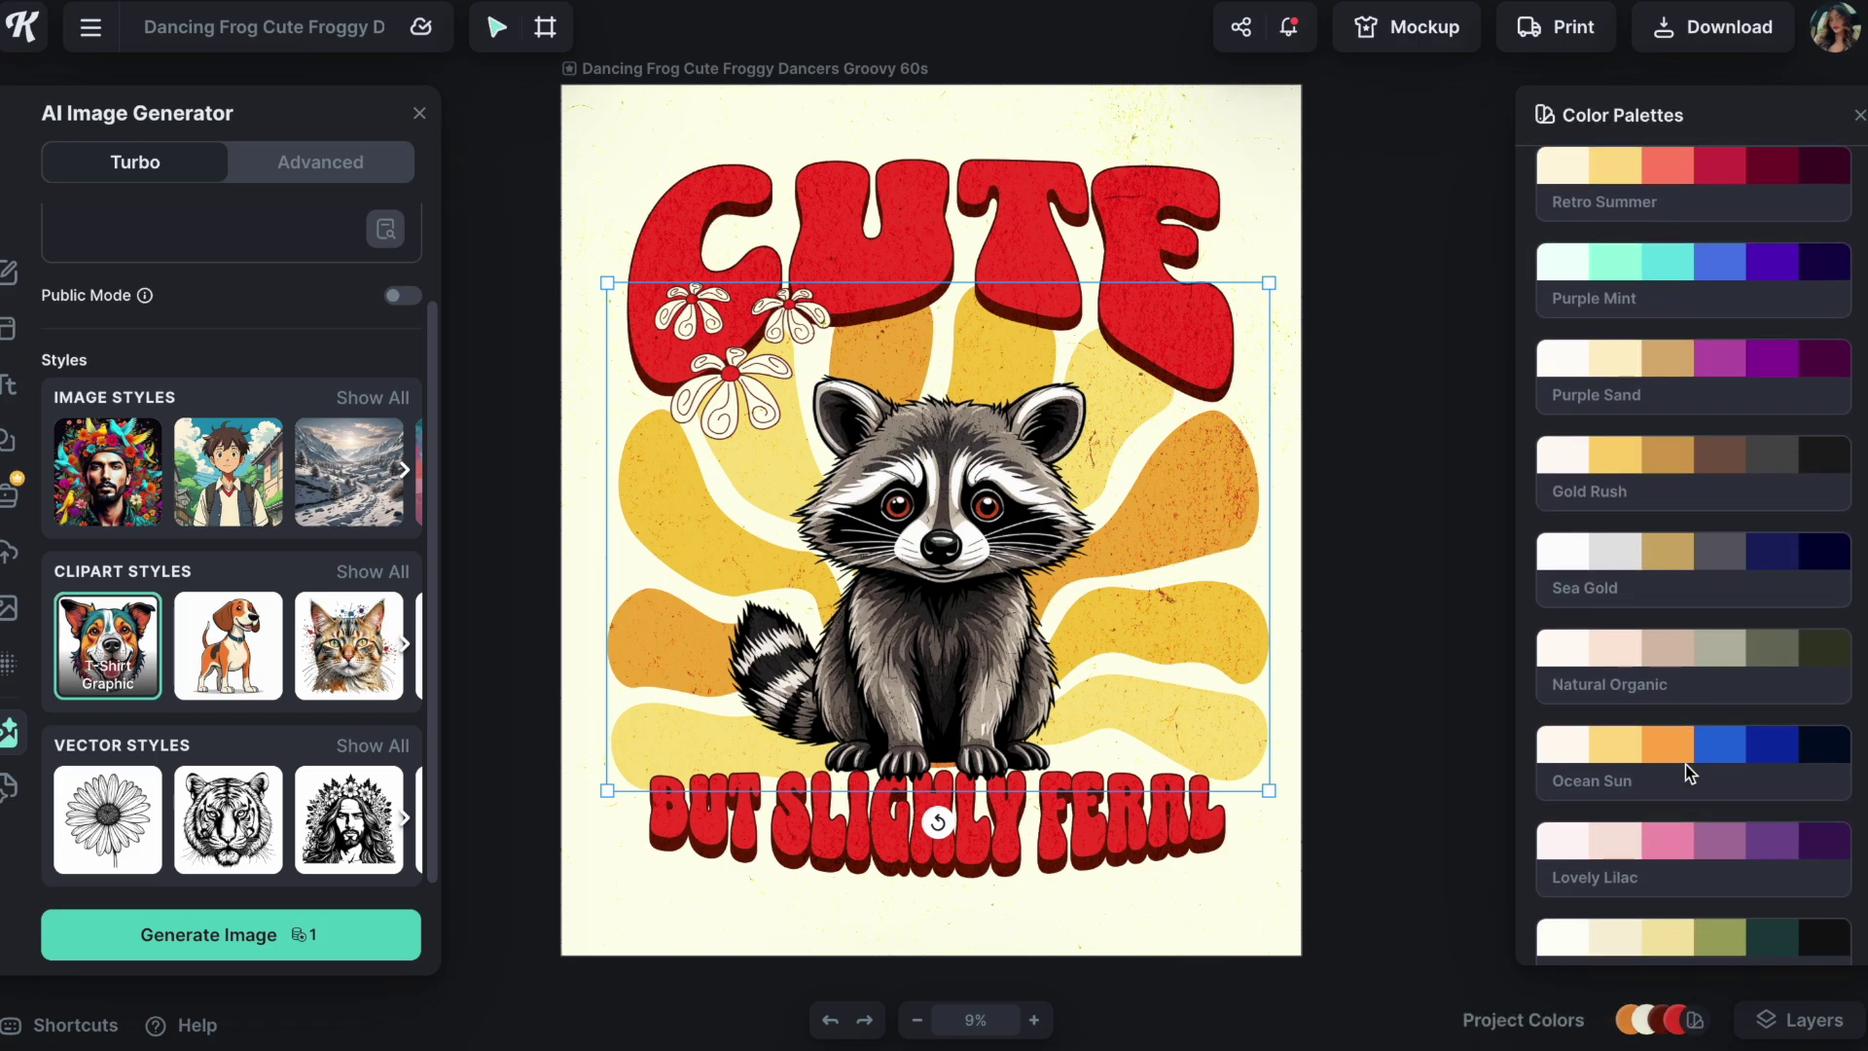
click(1684, 763)
click(1659, 849)
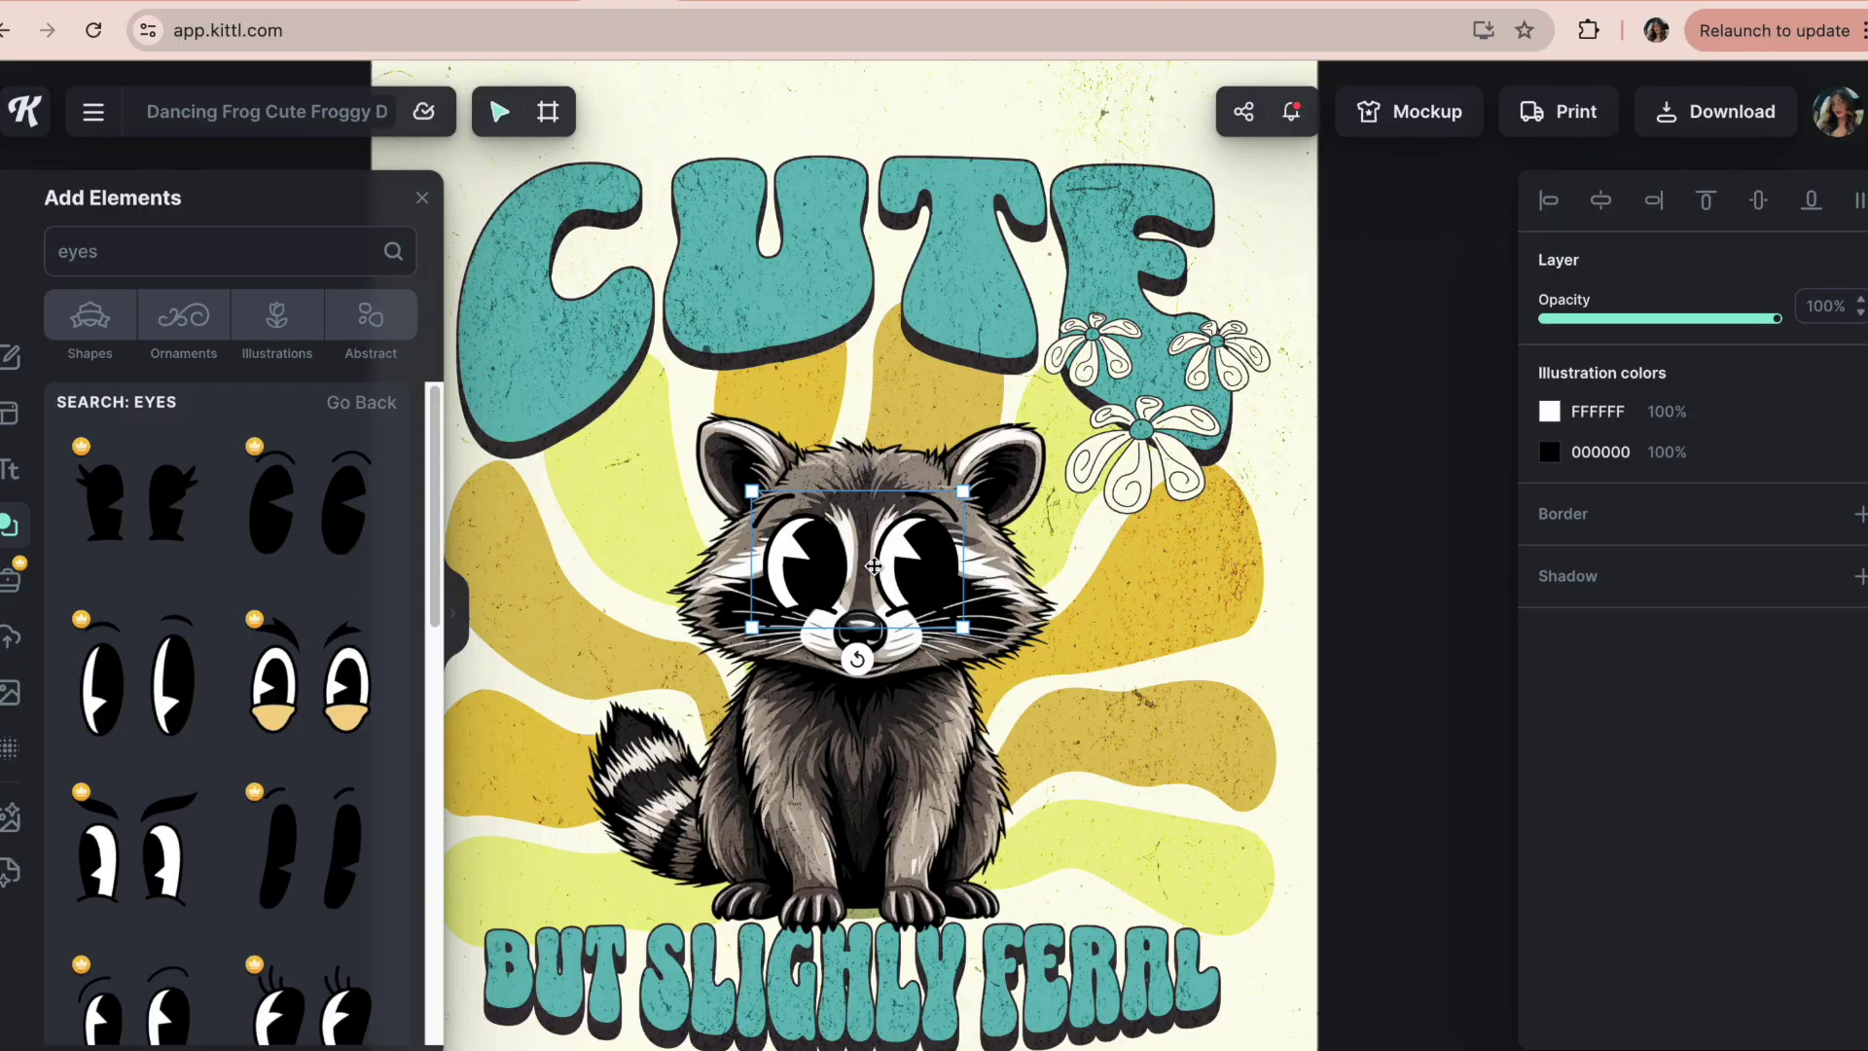
- Align the black-and-white cartoon eyes over the raccoon's own eyes
drag(873, 566, 918, 576)
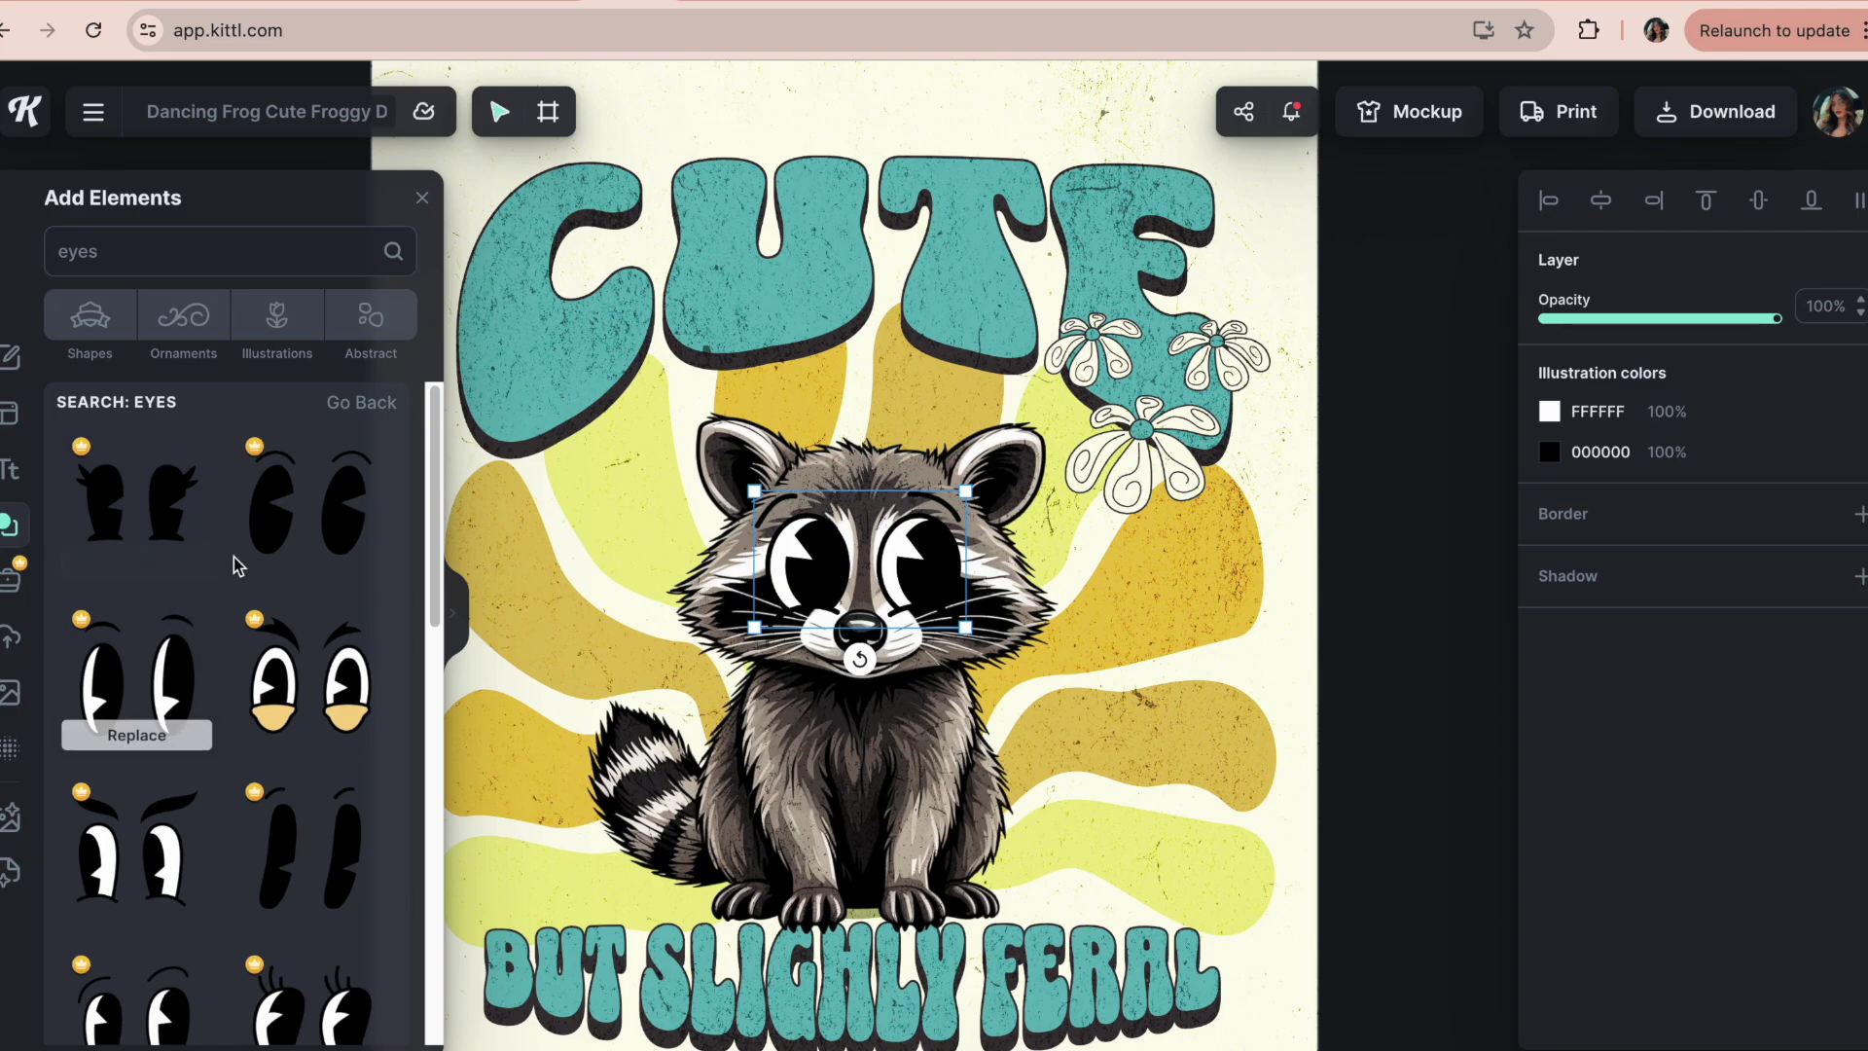
mouse_move(926, 596)
mouse_down()
mouse_move(799, 877)
mouse_move(958, 536)
mouse_move(934, 594)
mouse_up()
scroll(934, 594, down, 3)
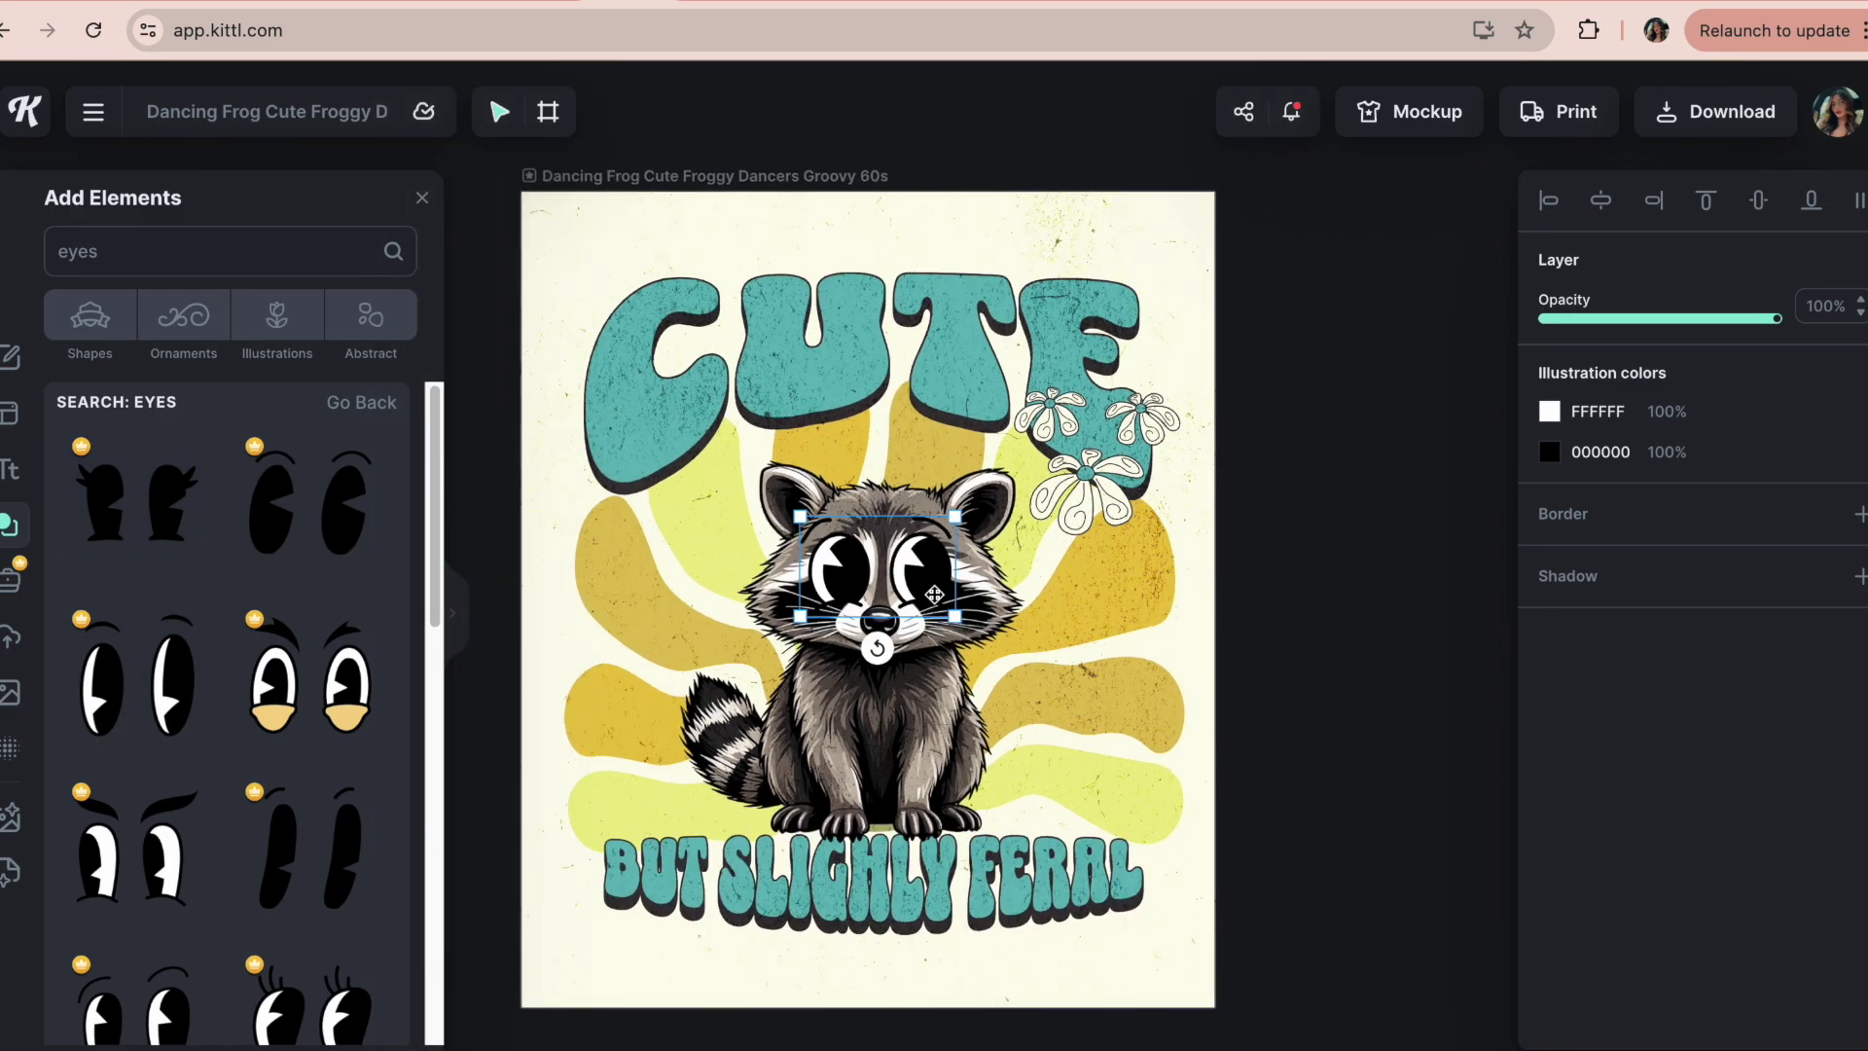
click(1162, 673)
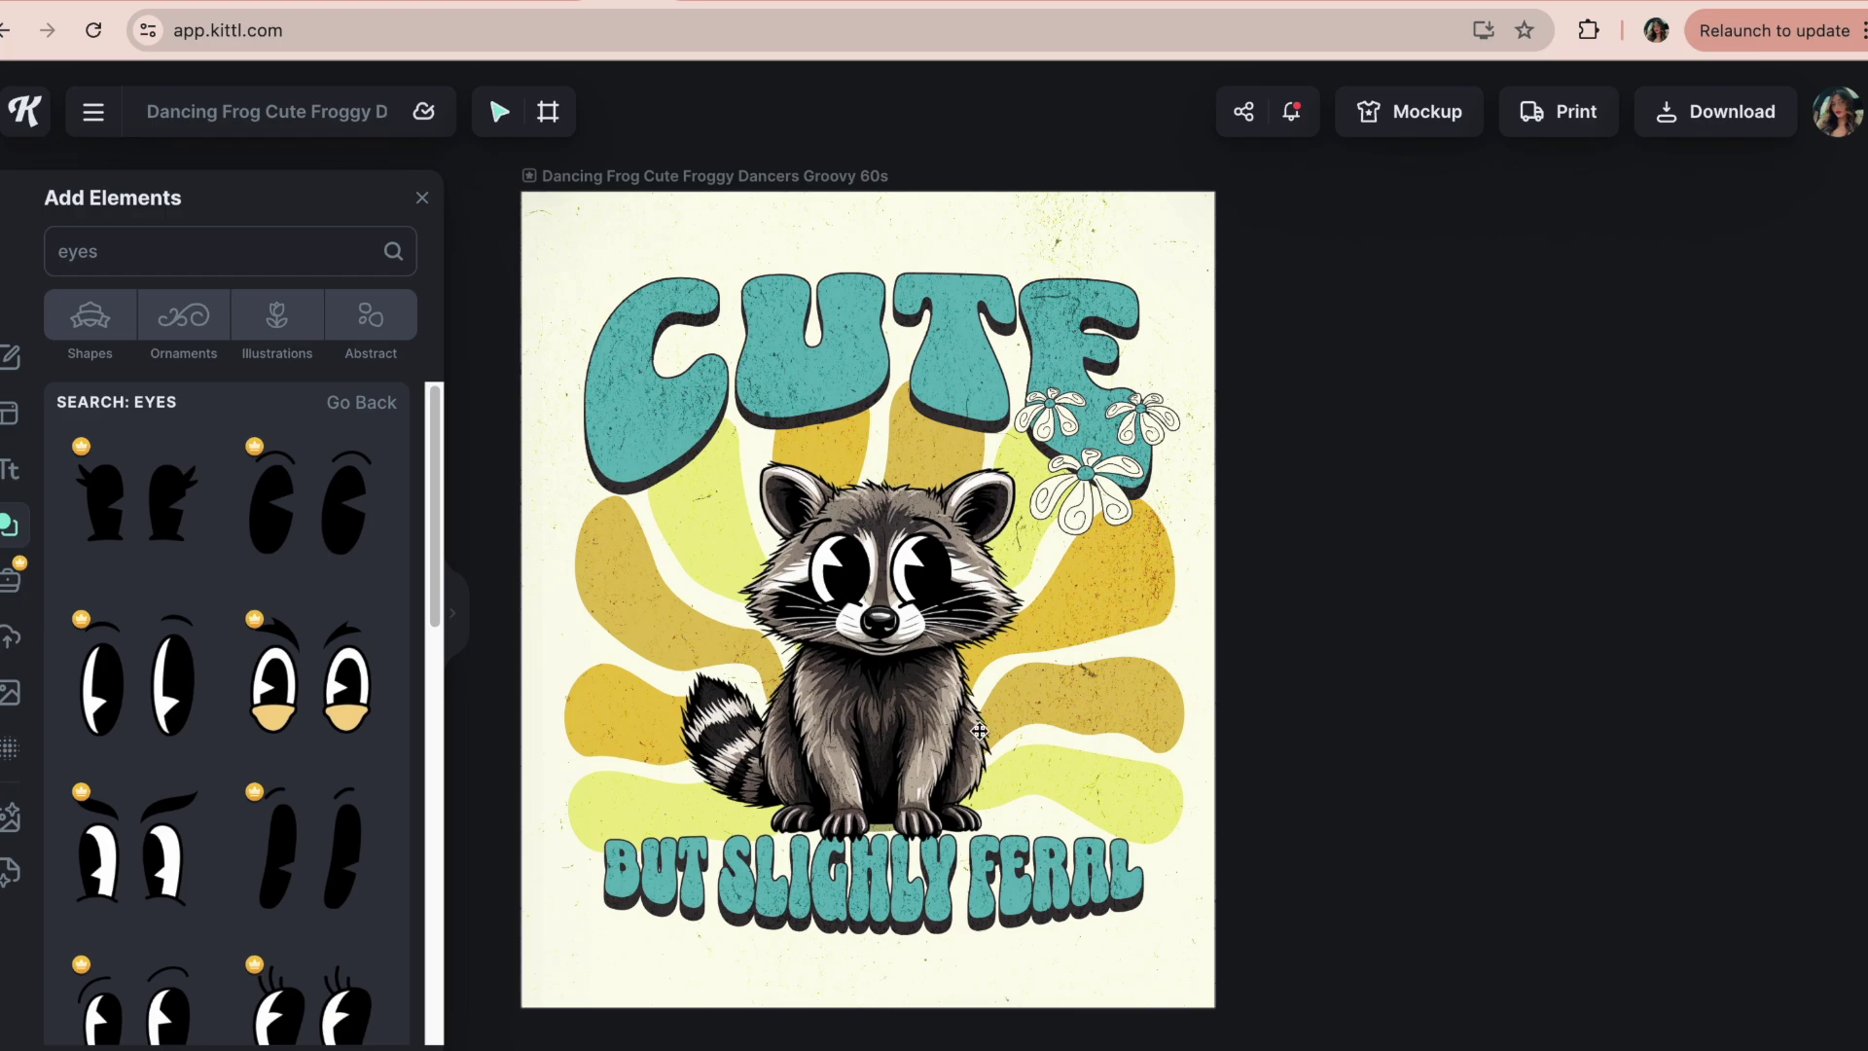
- Download the raccoon artboard as a PNG with its background removed
scroll(979, 730, down, 2)
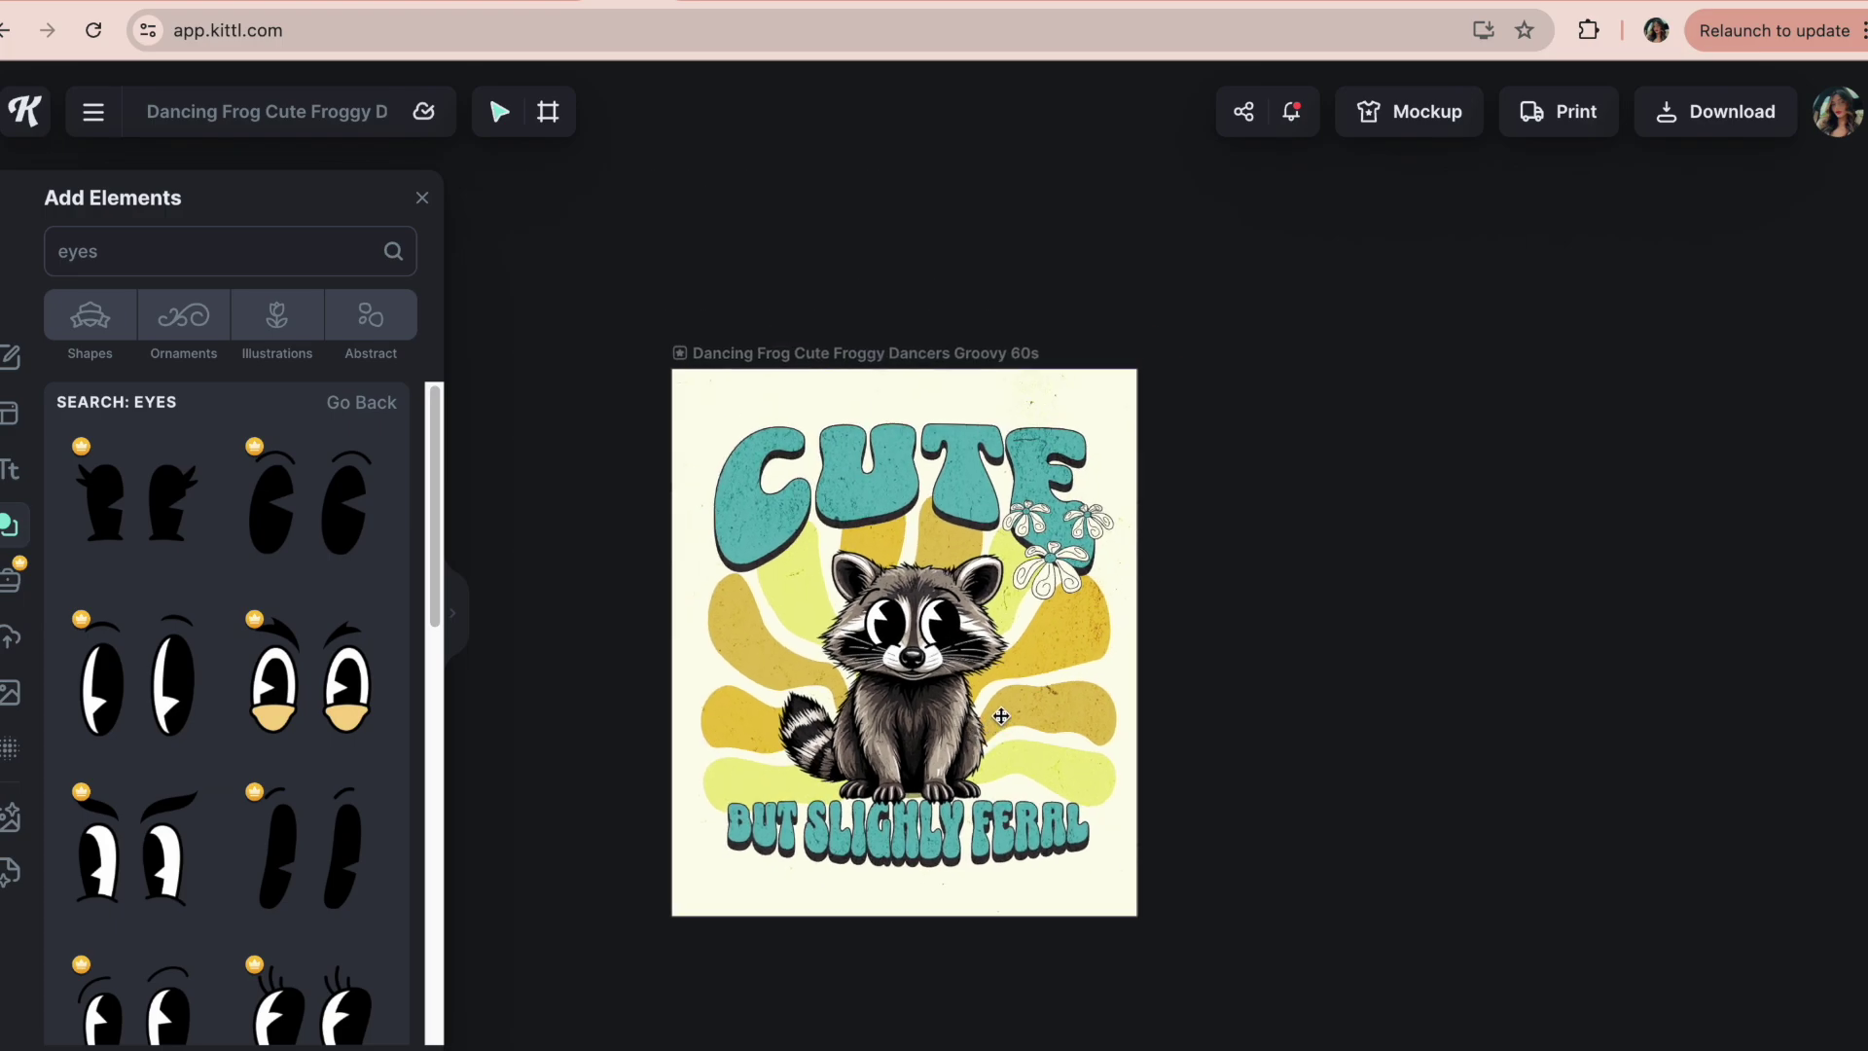
scroll(1001, 716, up, 1)
key(Escape)
scroll(337, 774, up, 2)
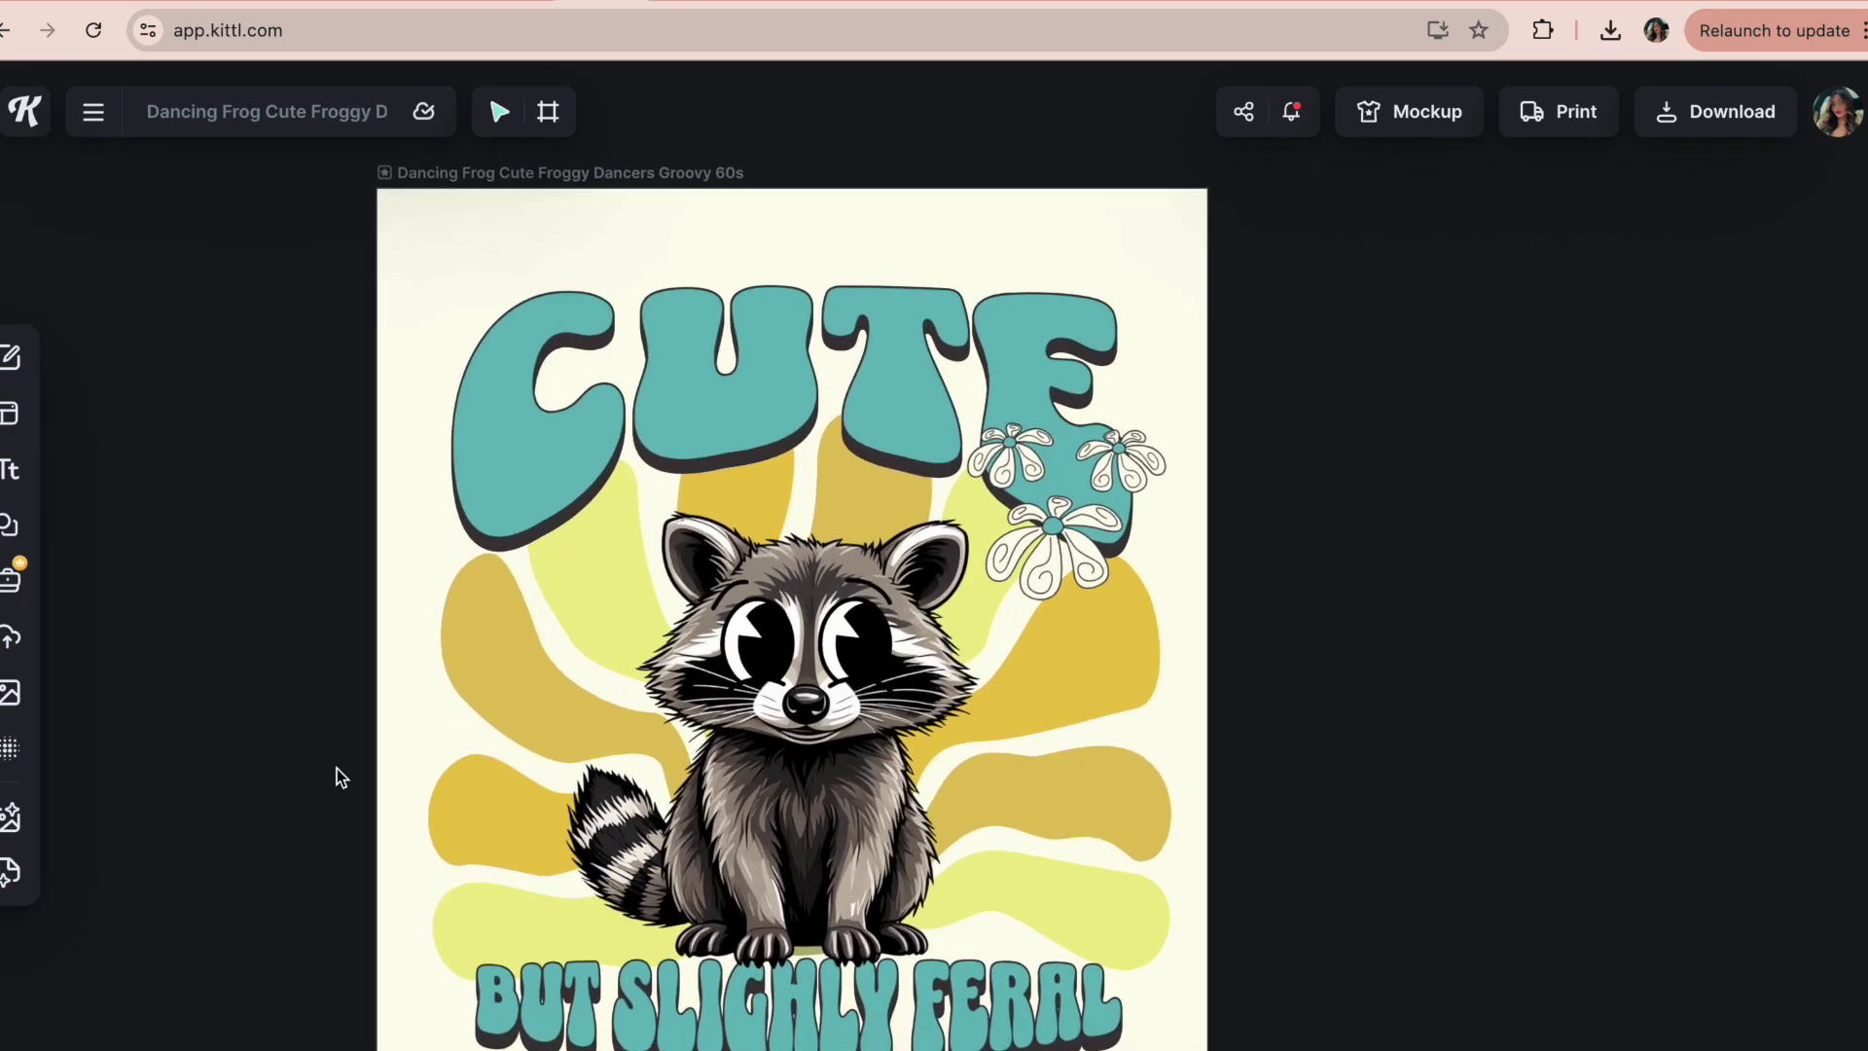
click(1716, 115)
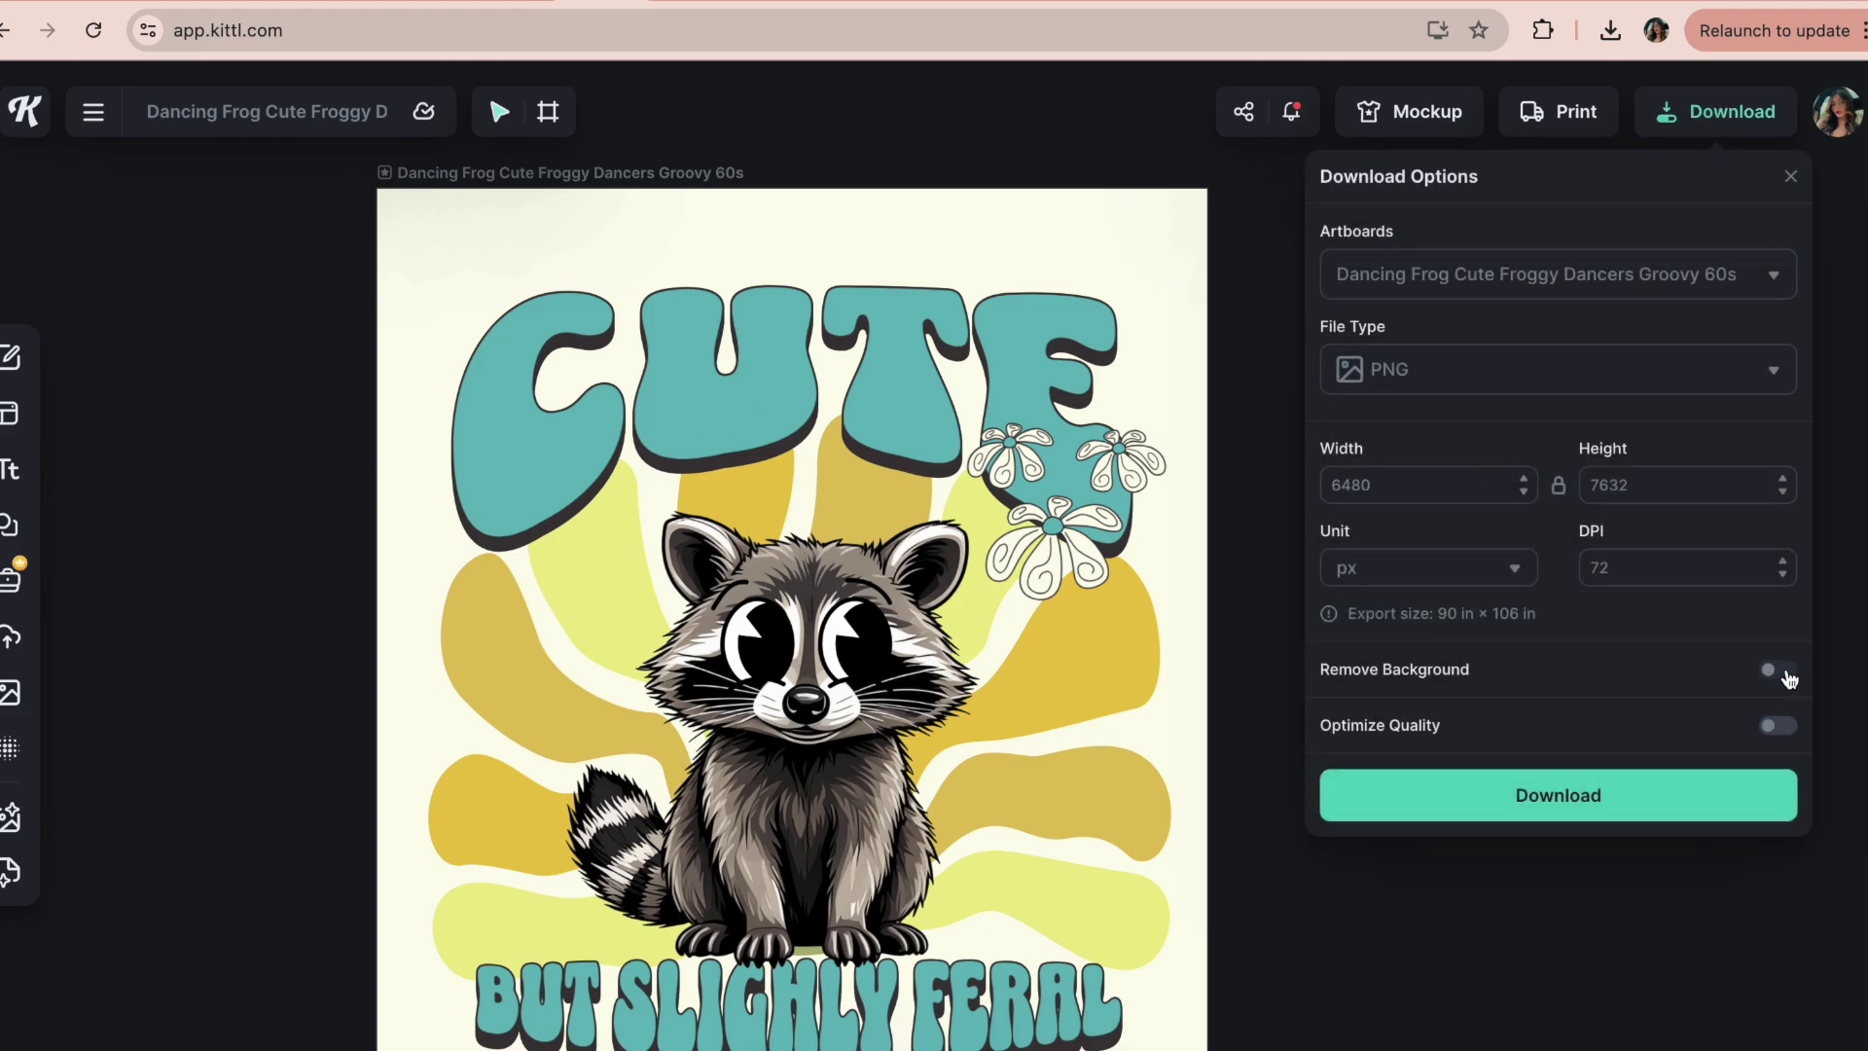
click(1491, 797)
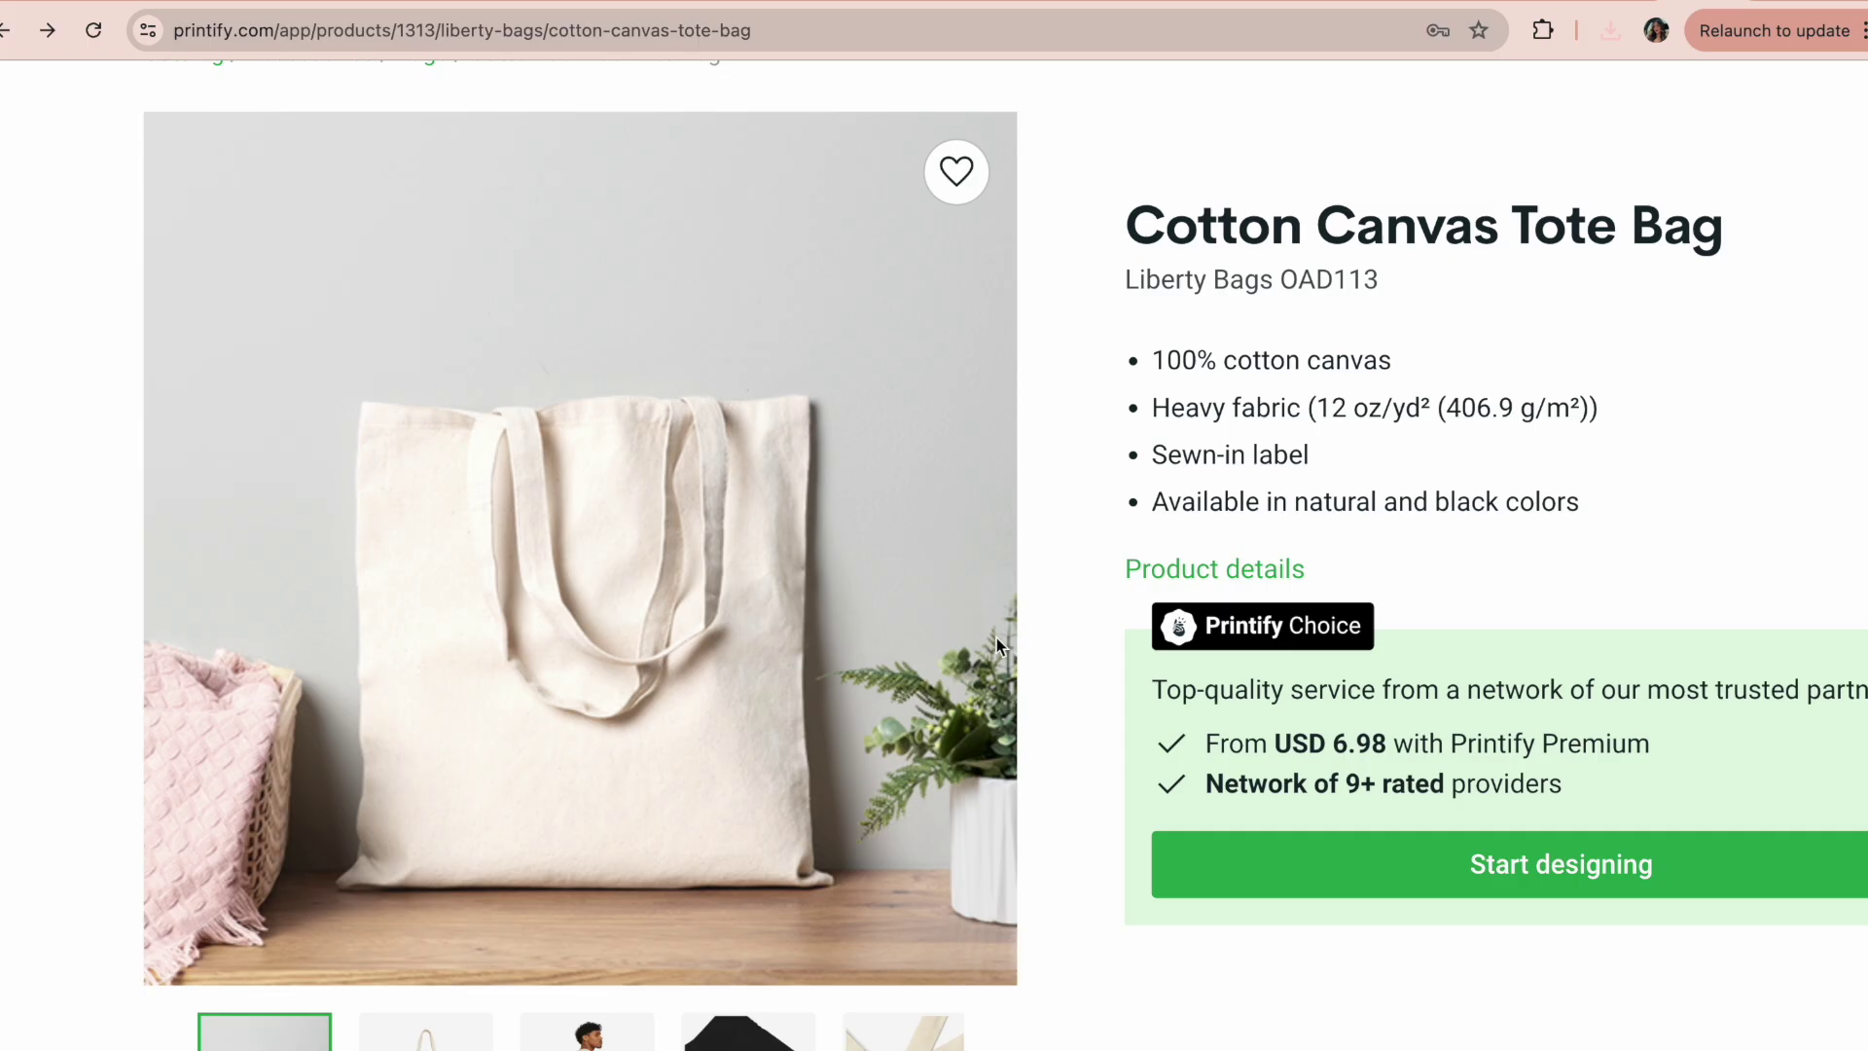
- In Printify, start designing the Cotton Canvas Tote Bag and place the downloaded raccoon PNG on its front side
click(1493, 863)
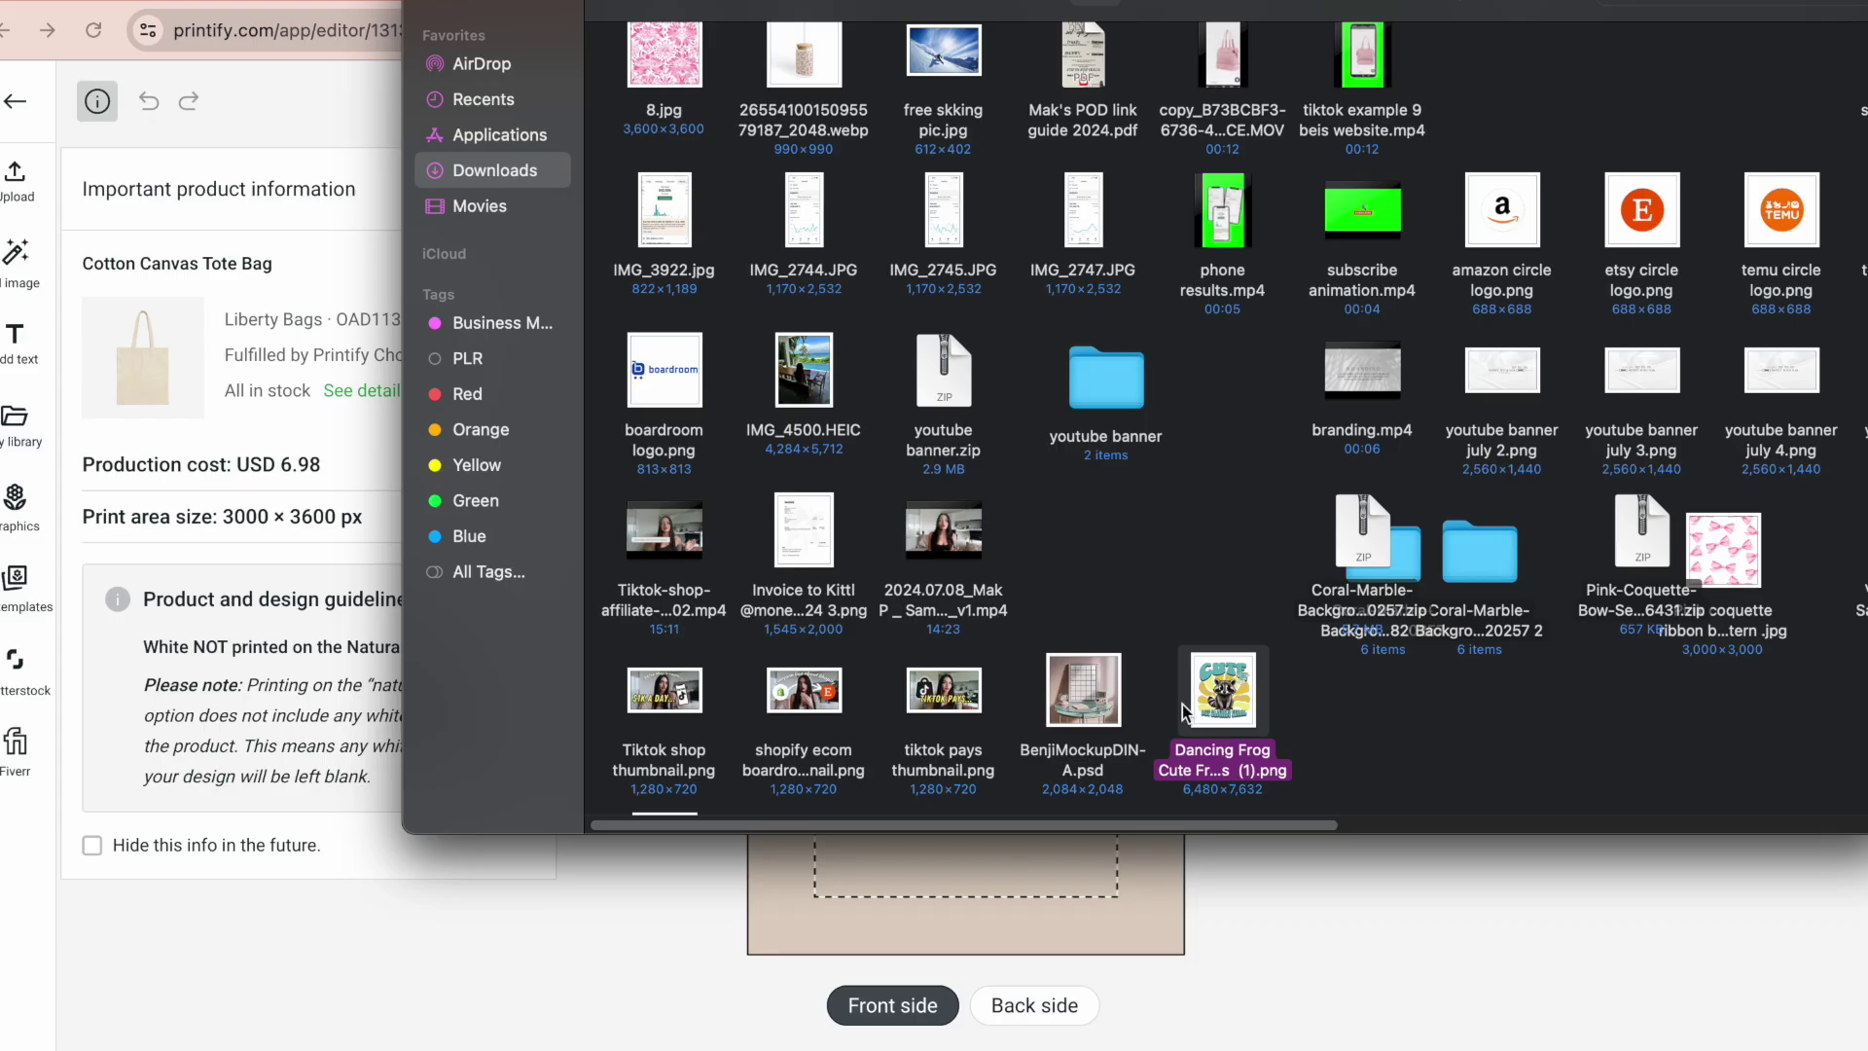
drag(1185, 713, 861, 909)
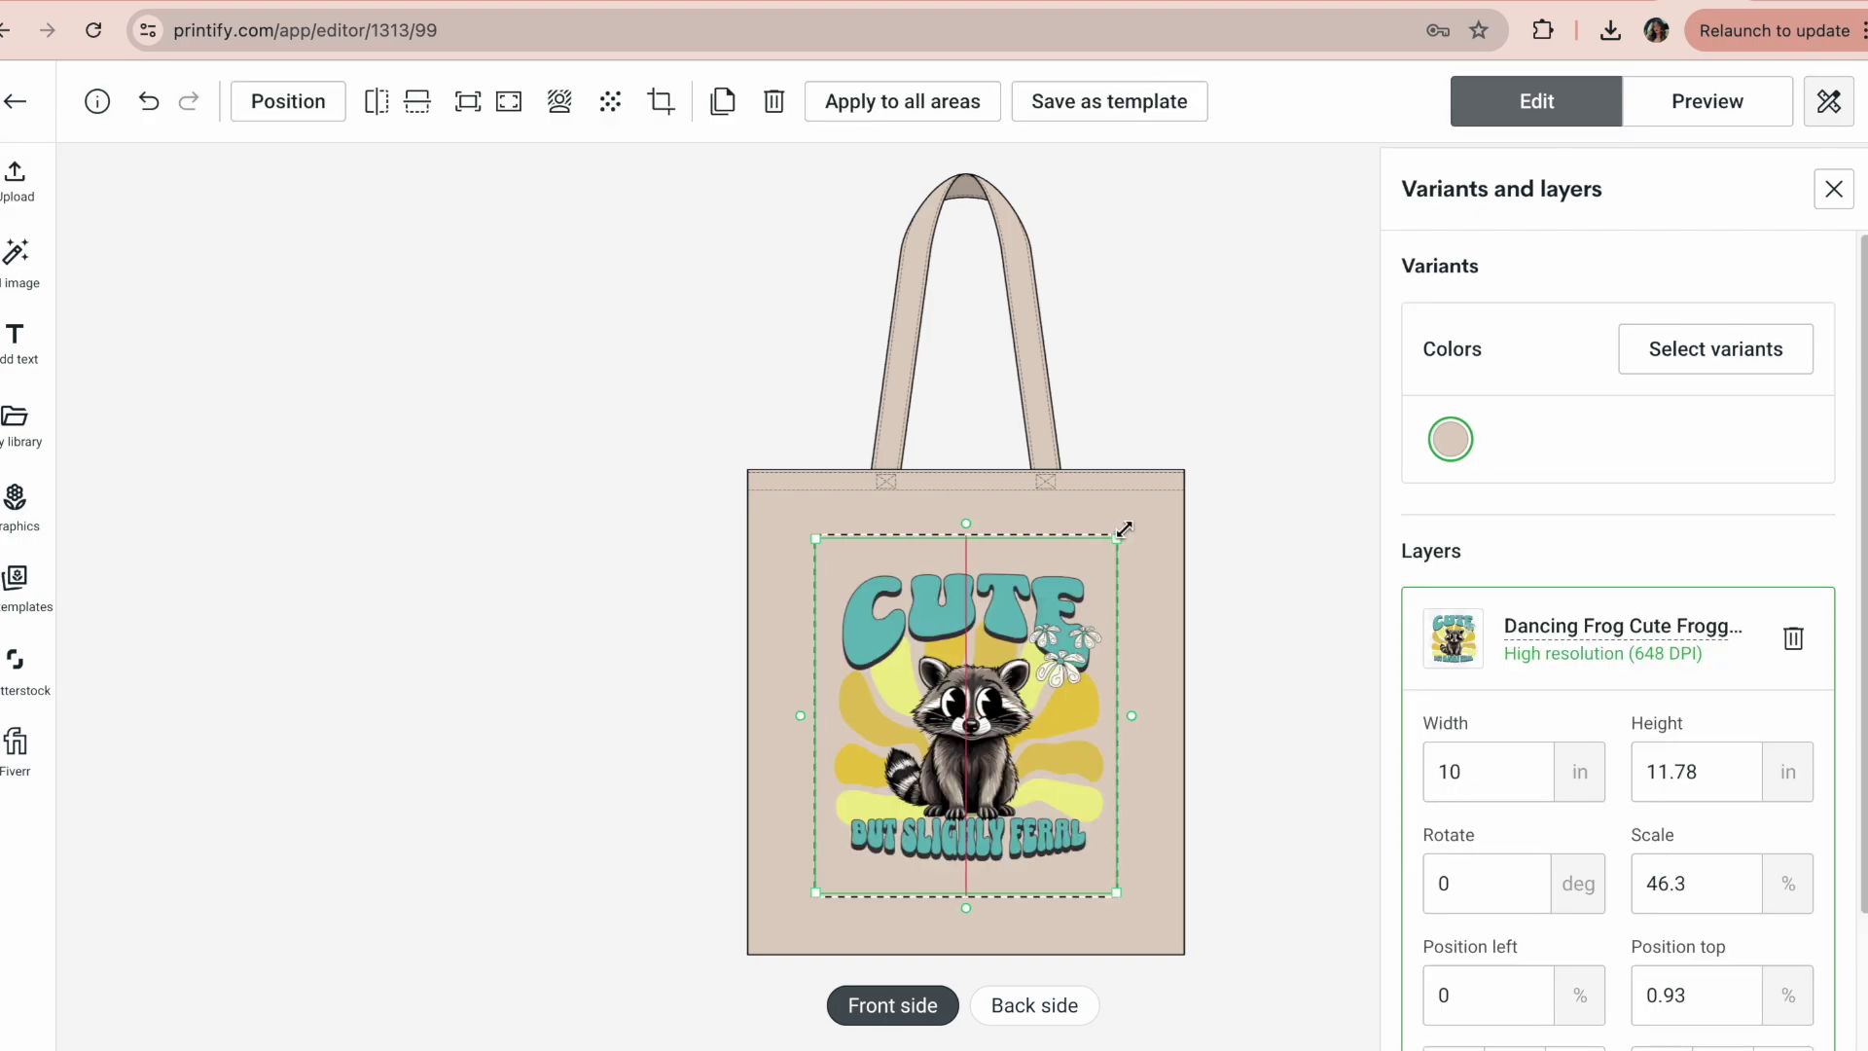
- Scale the artwork on the tote to about 10.36 by 12.21 in and preview the front mockup
drag(1119, 540, 1068, 595)
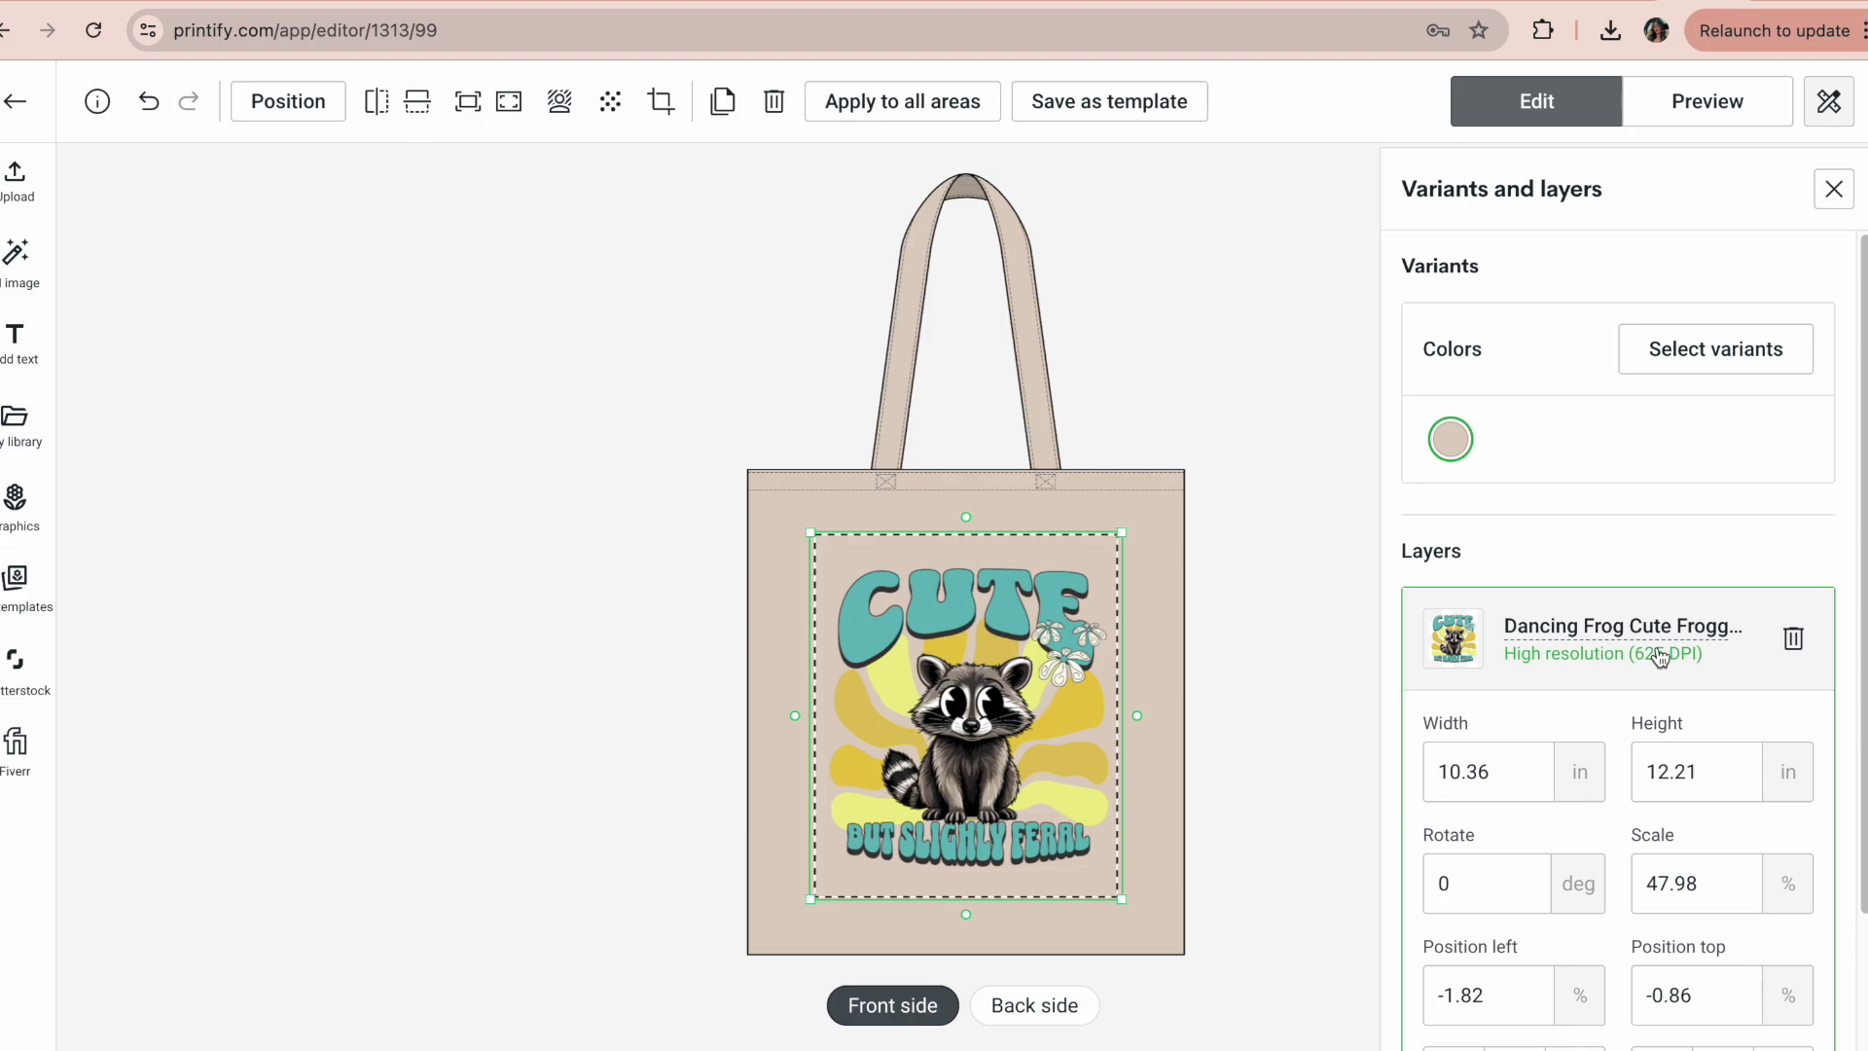
click(1715, 97)
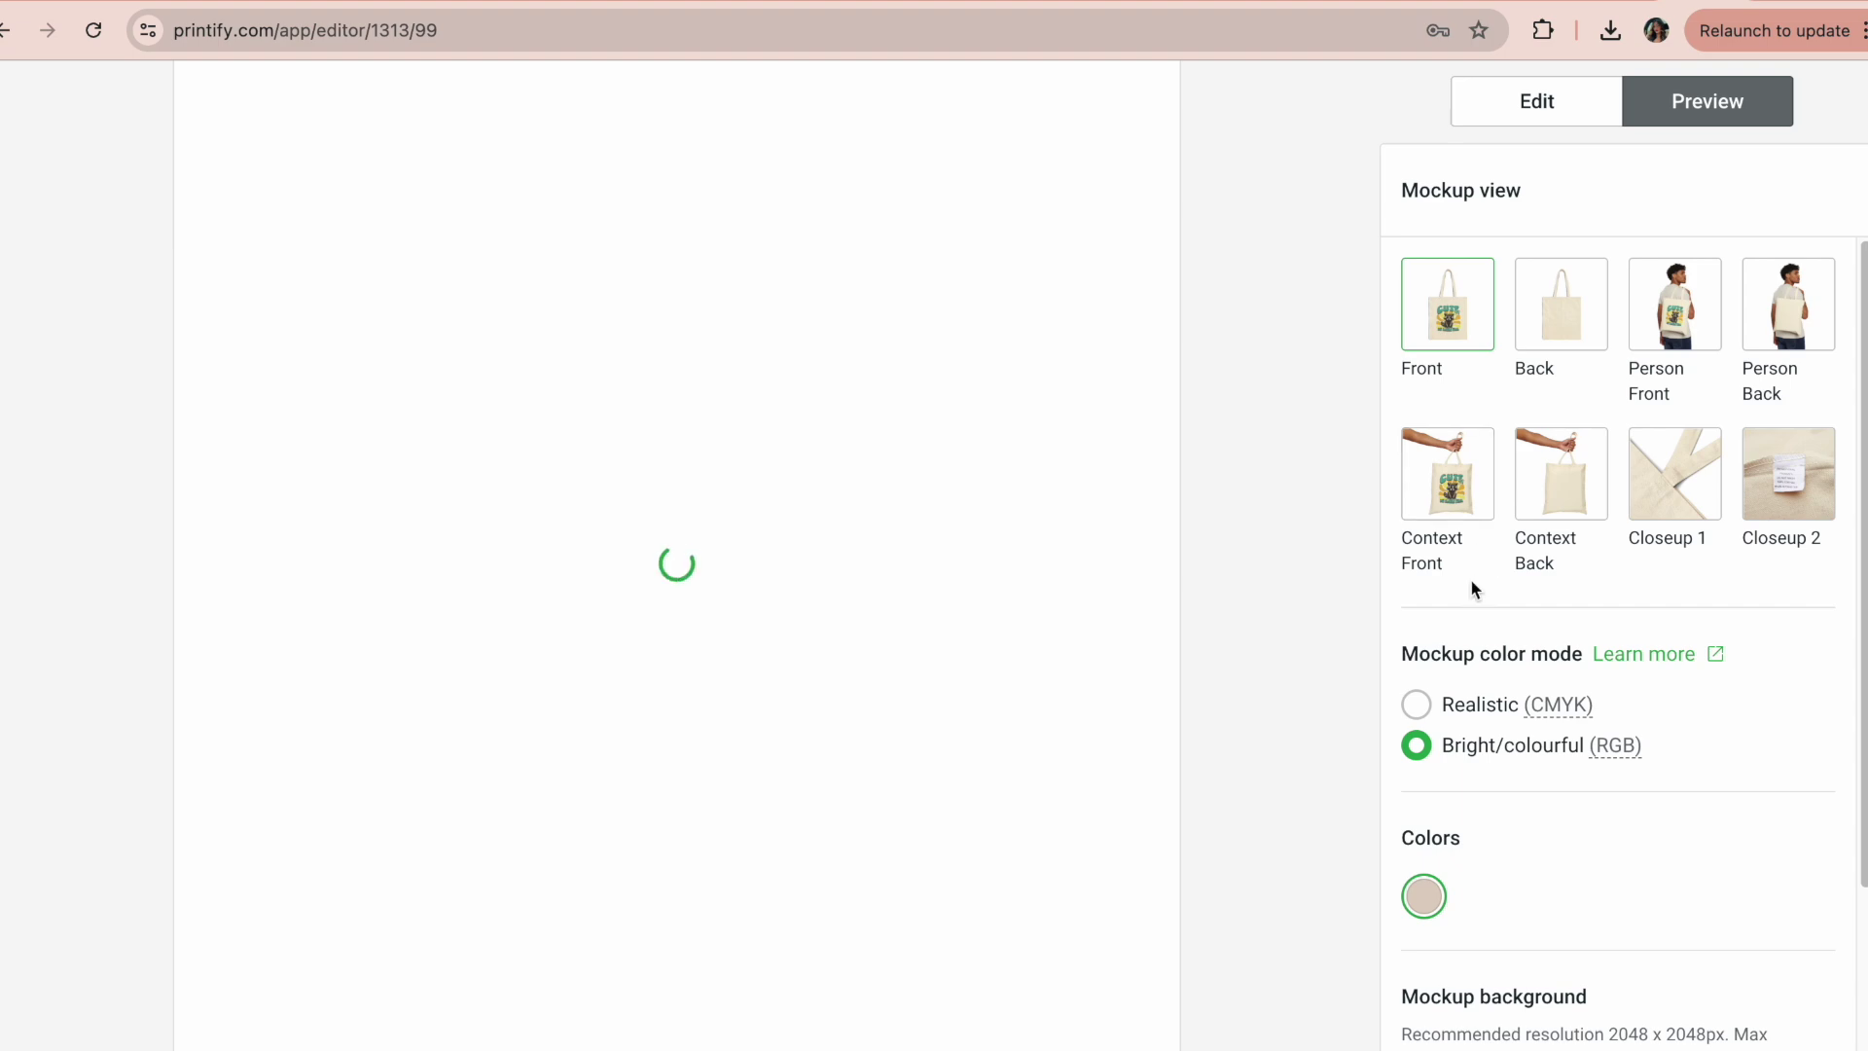
scroll(826, 657, up, 3)
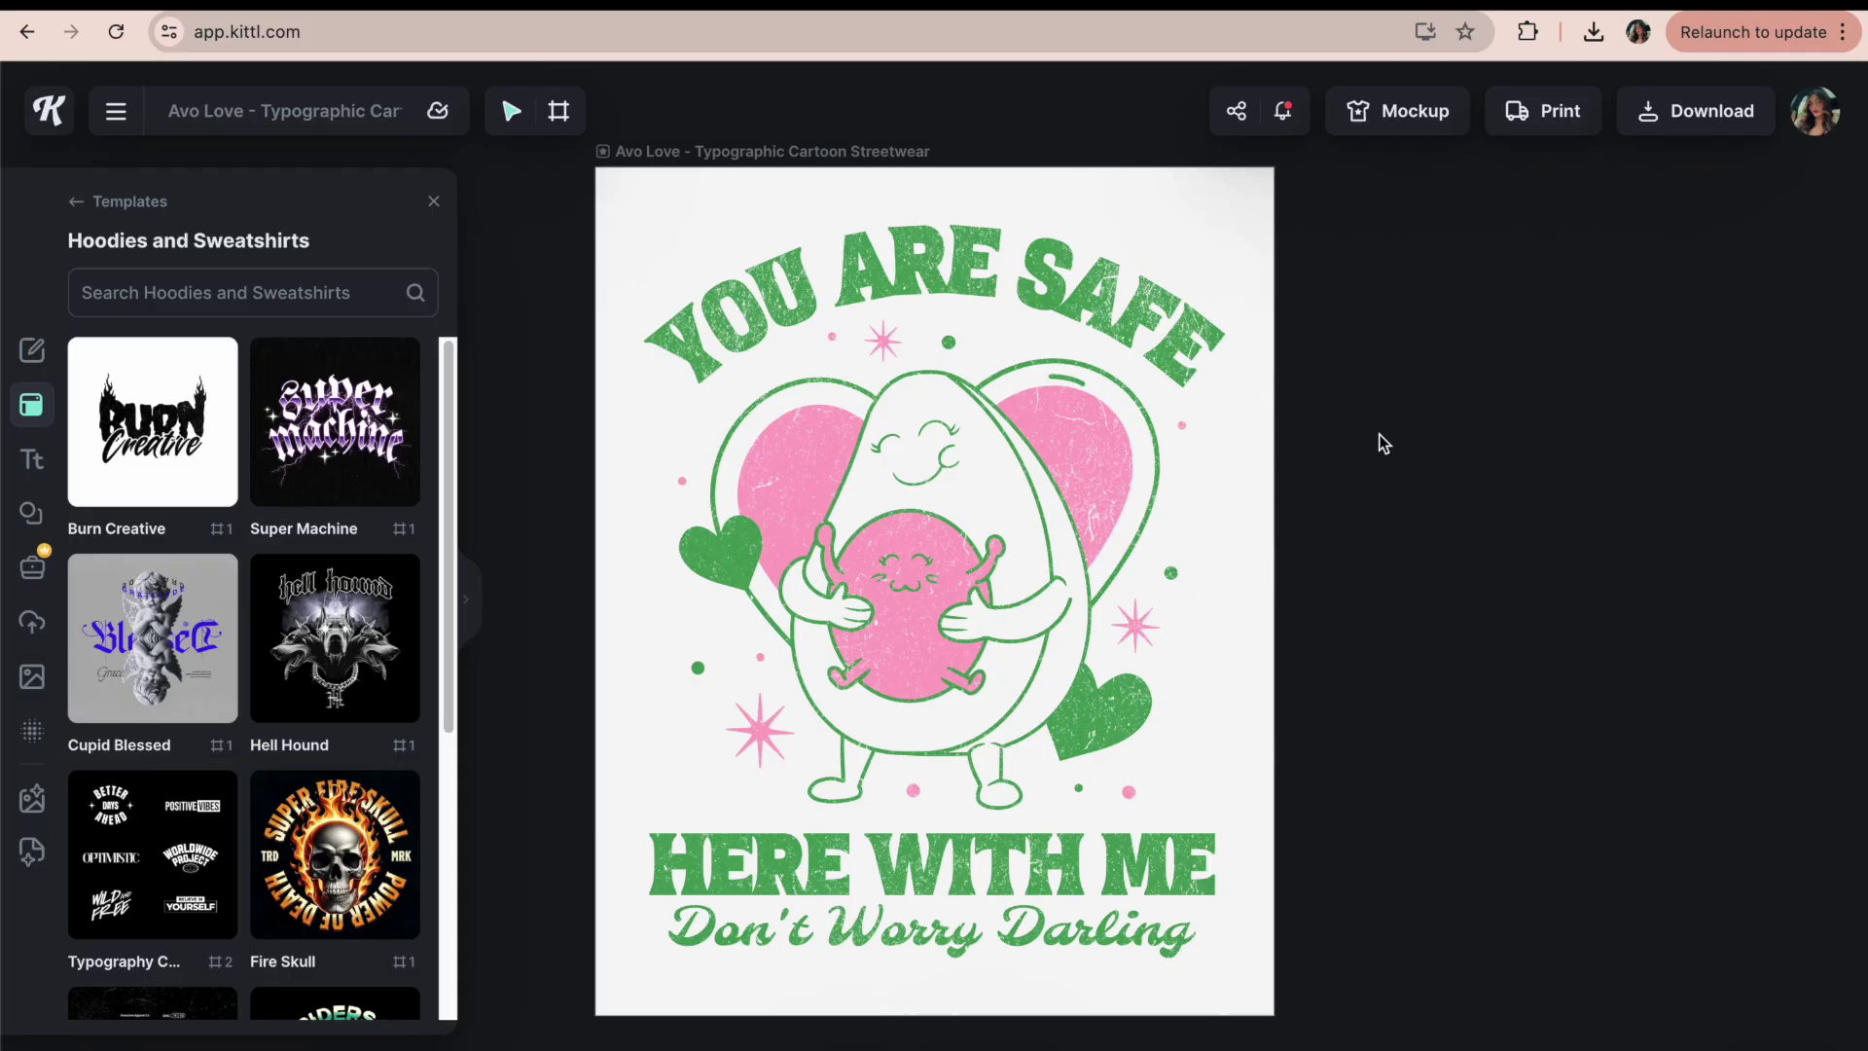
- In Kittl's Avo Love template, replace the "YOU ARE SAFE" headline with "IN MY"
click(1153, 279)
double_click(1153, 279)
key(ctrl+a)
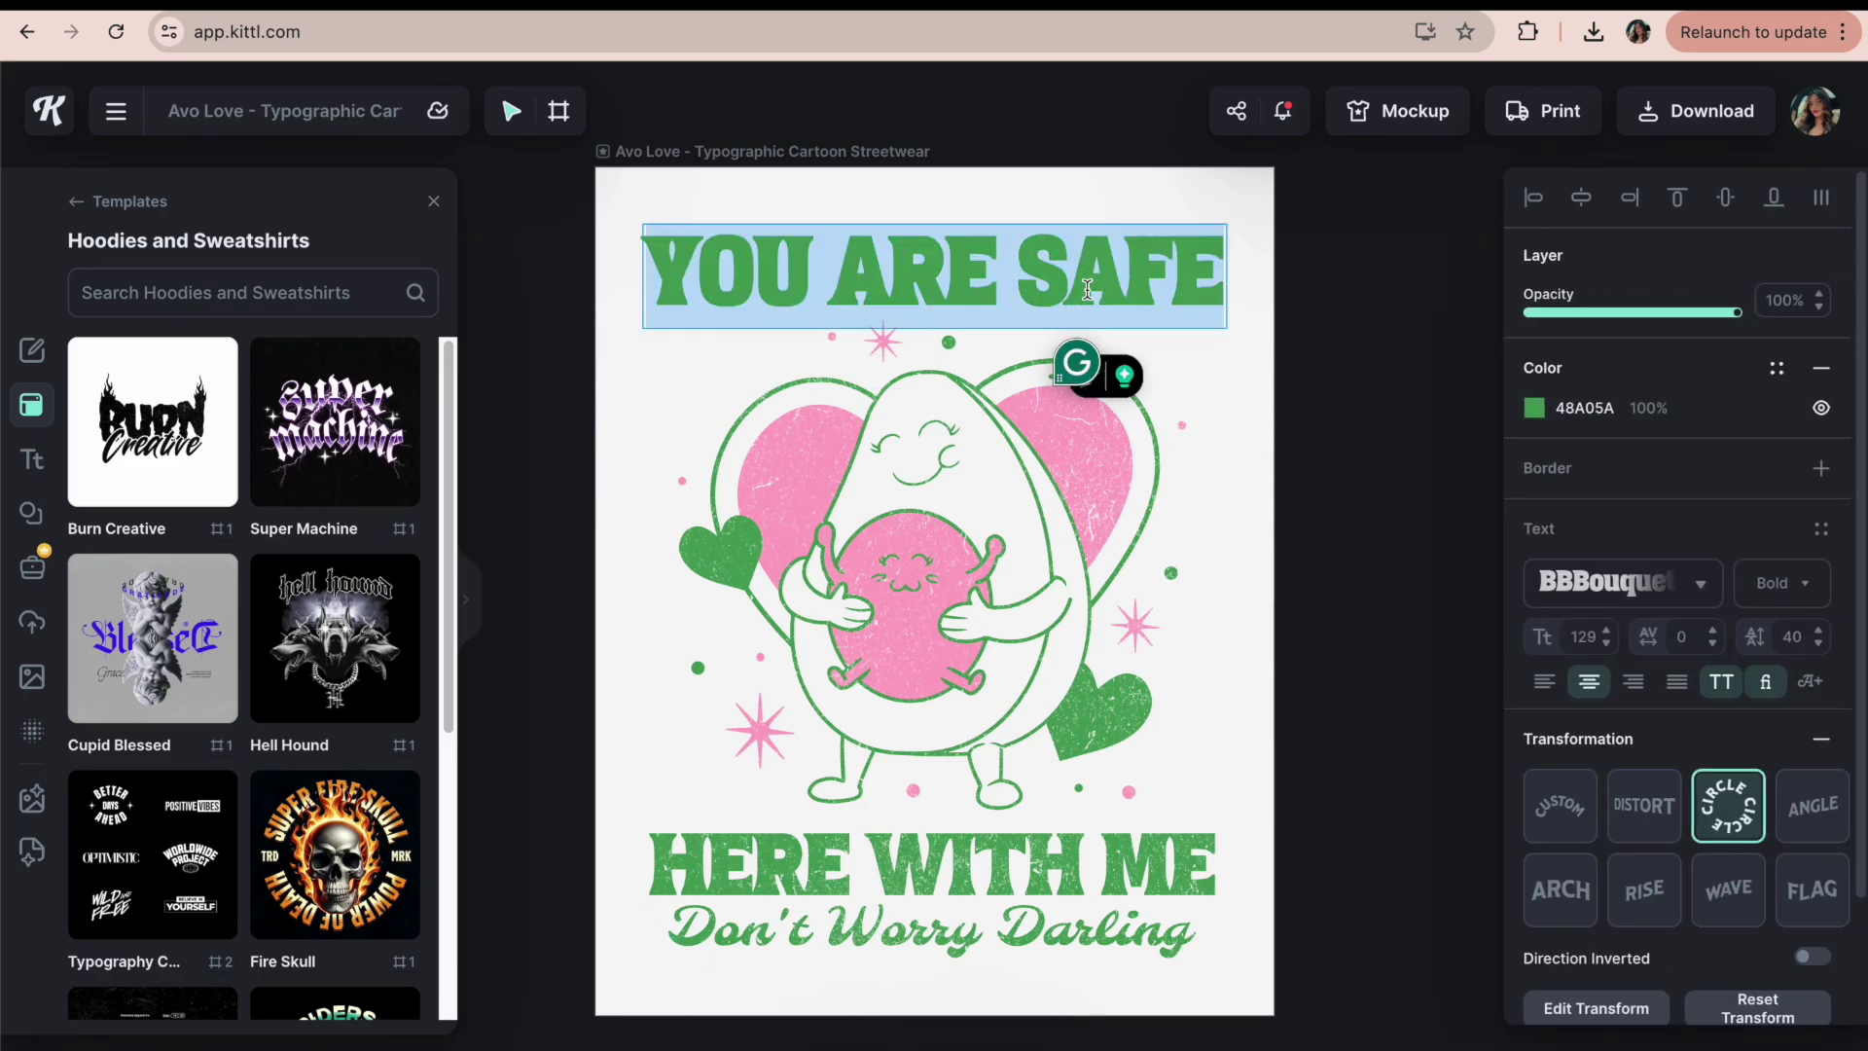
text(in my)
key(Escape)
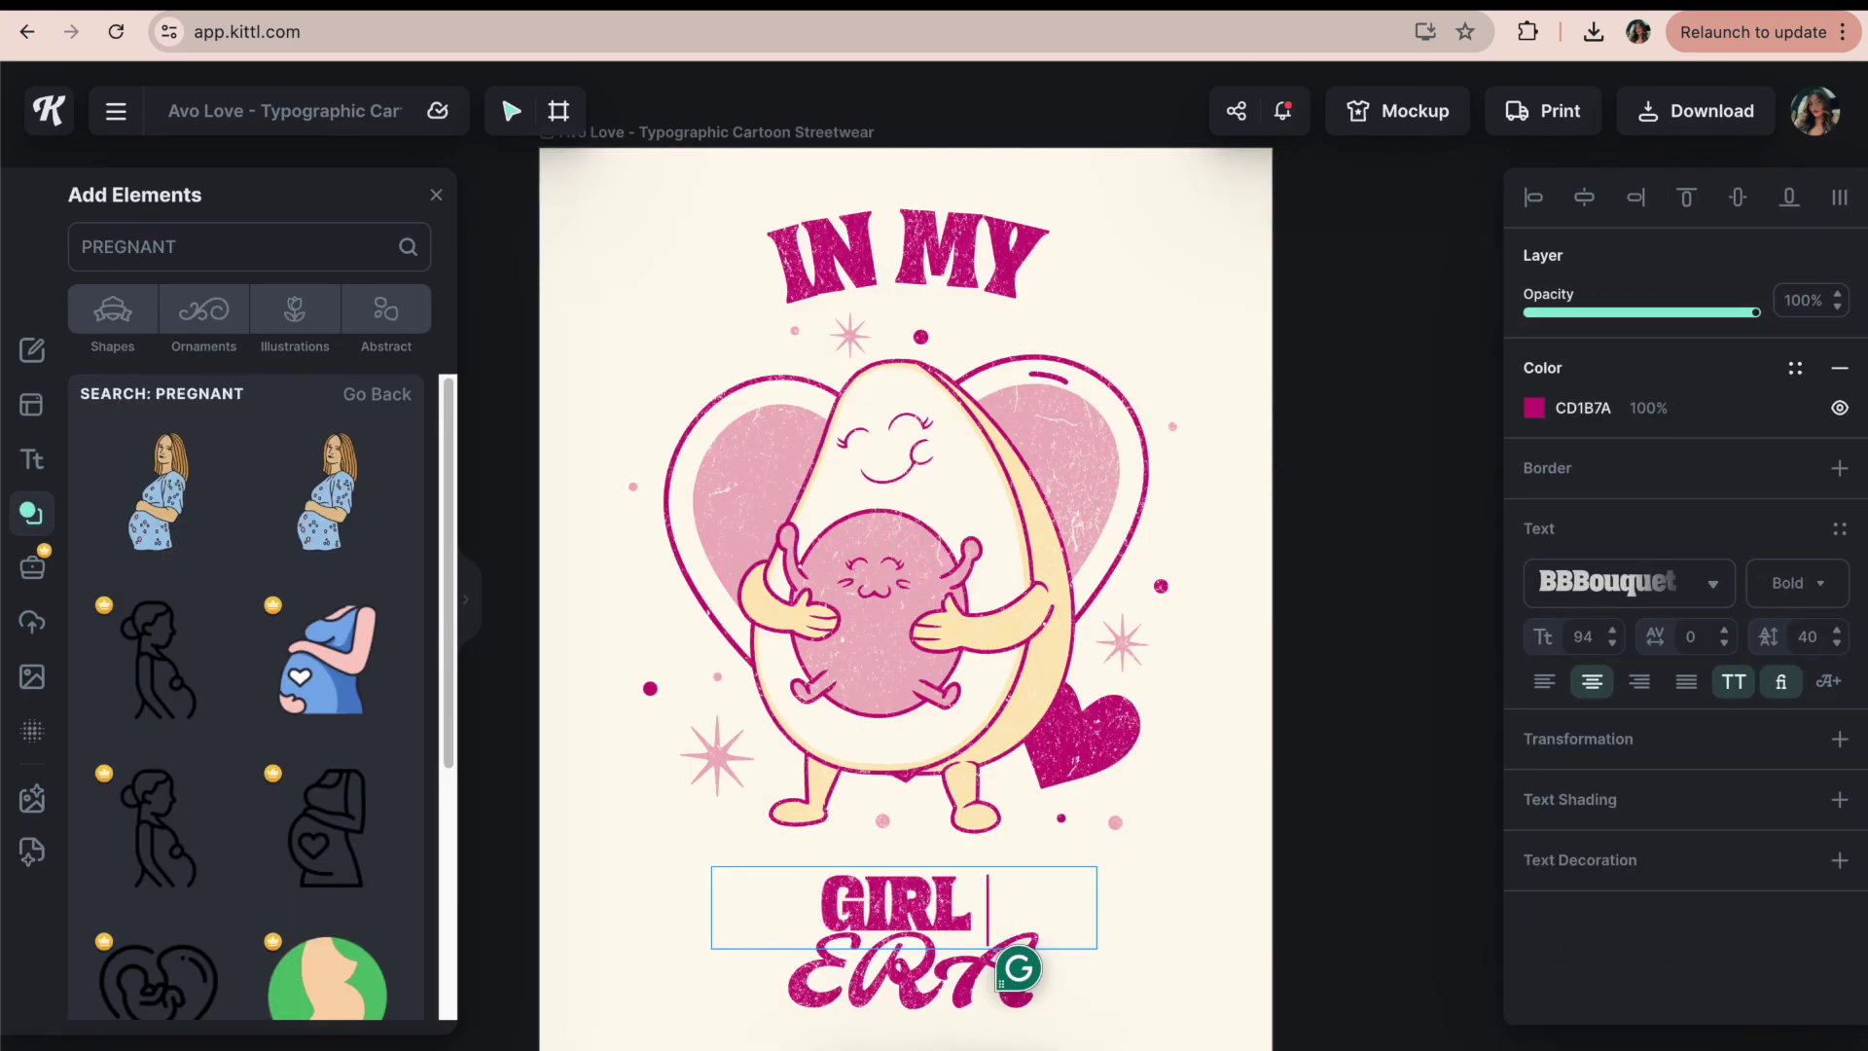
- Complete the line below the avocado as "GIRL MOM", then enlarge and reposition it
text(MOM)
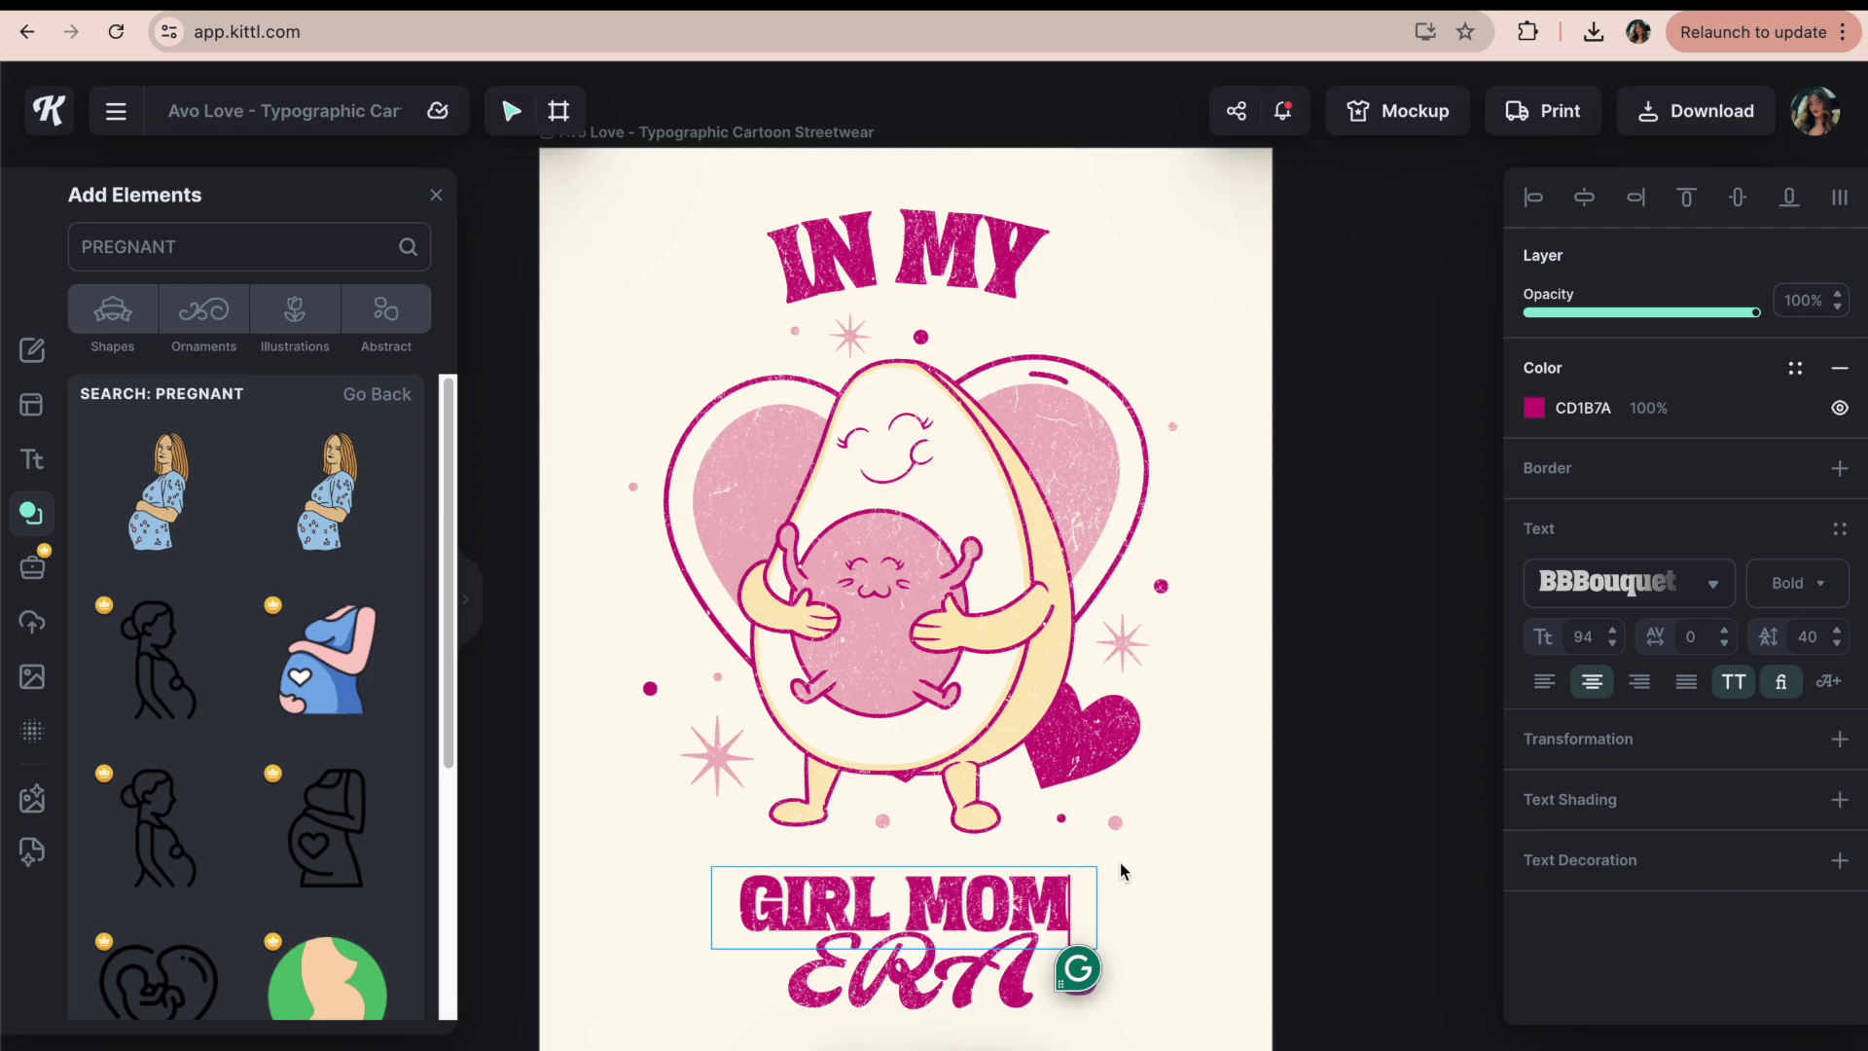
key(Escape)
drag(1097, 865, 1284, 760)
drag(1206, 847, 1106, 867)
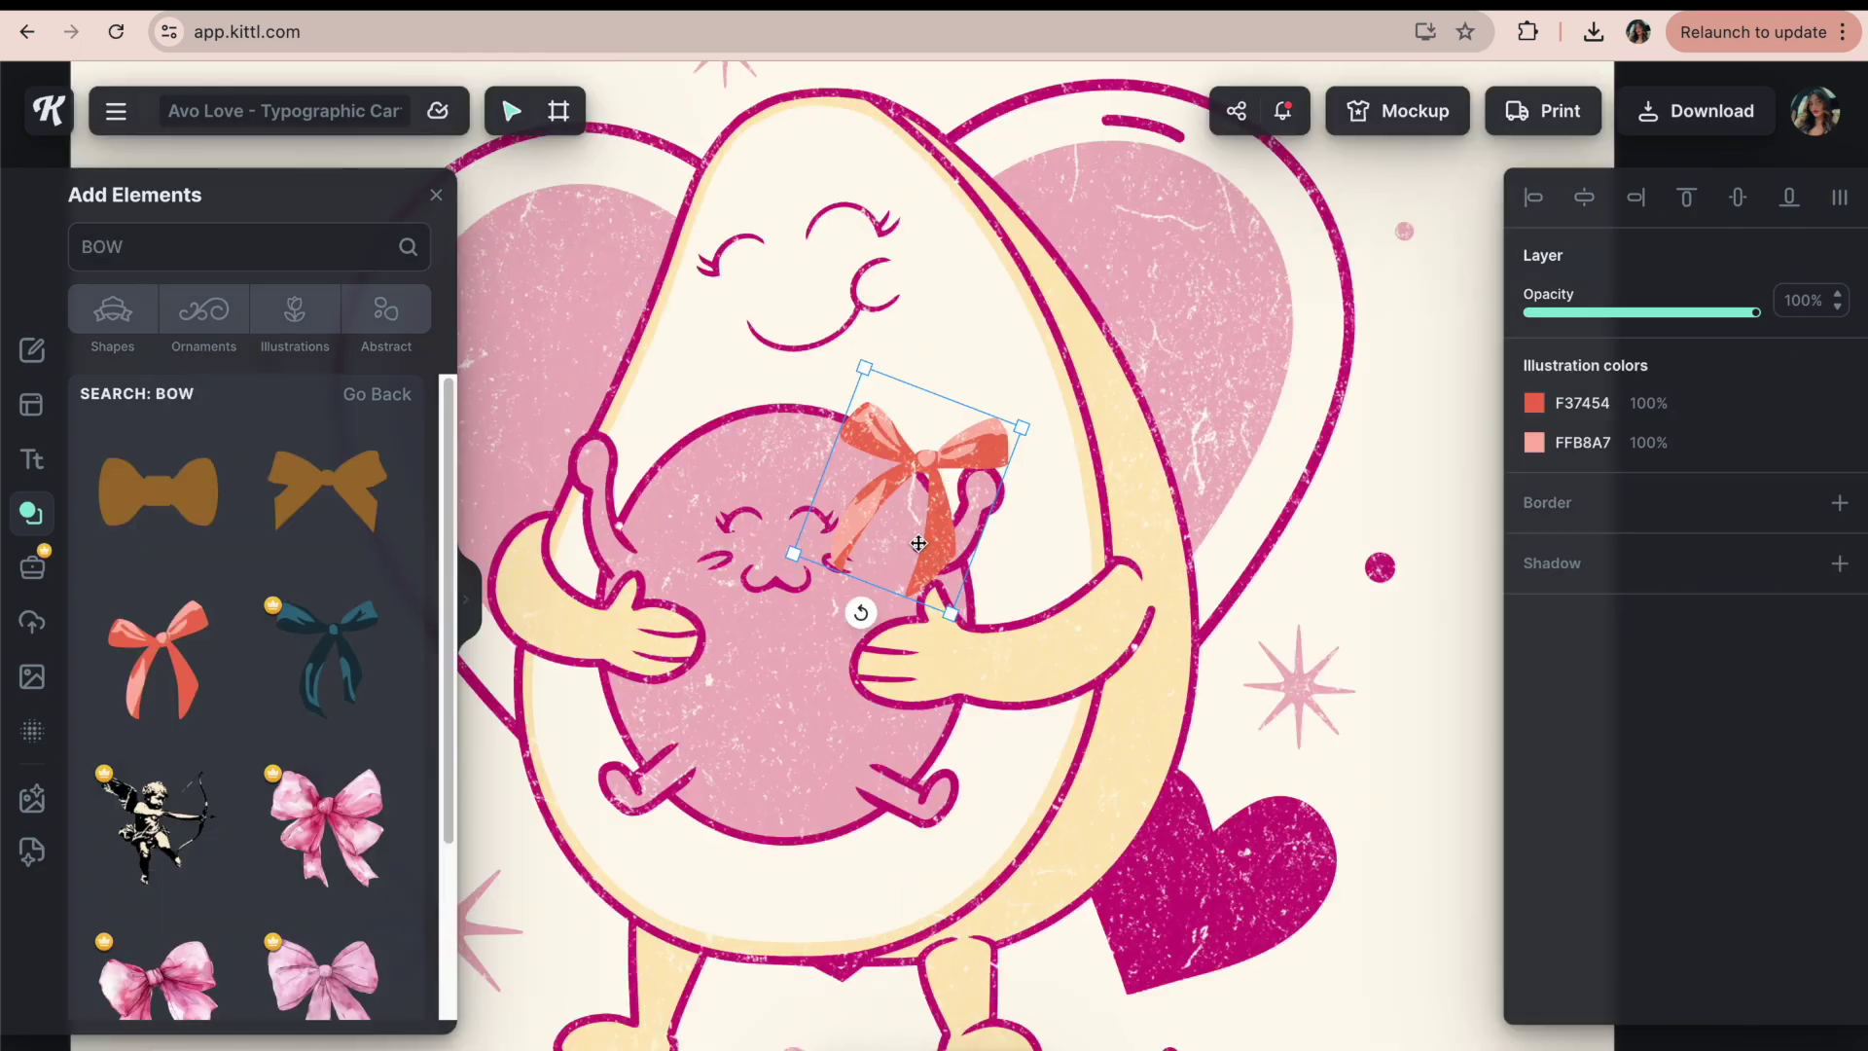
- Place the tilted ribbon bow on the upper edge of the pink pit character held by the avocado
drag(956, 619, 920, 530)
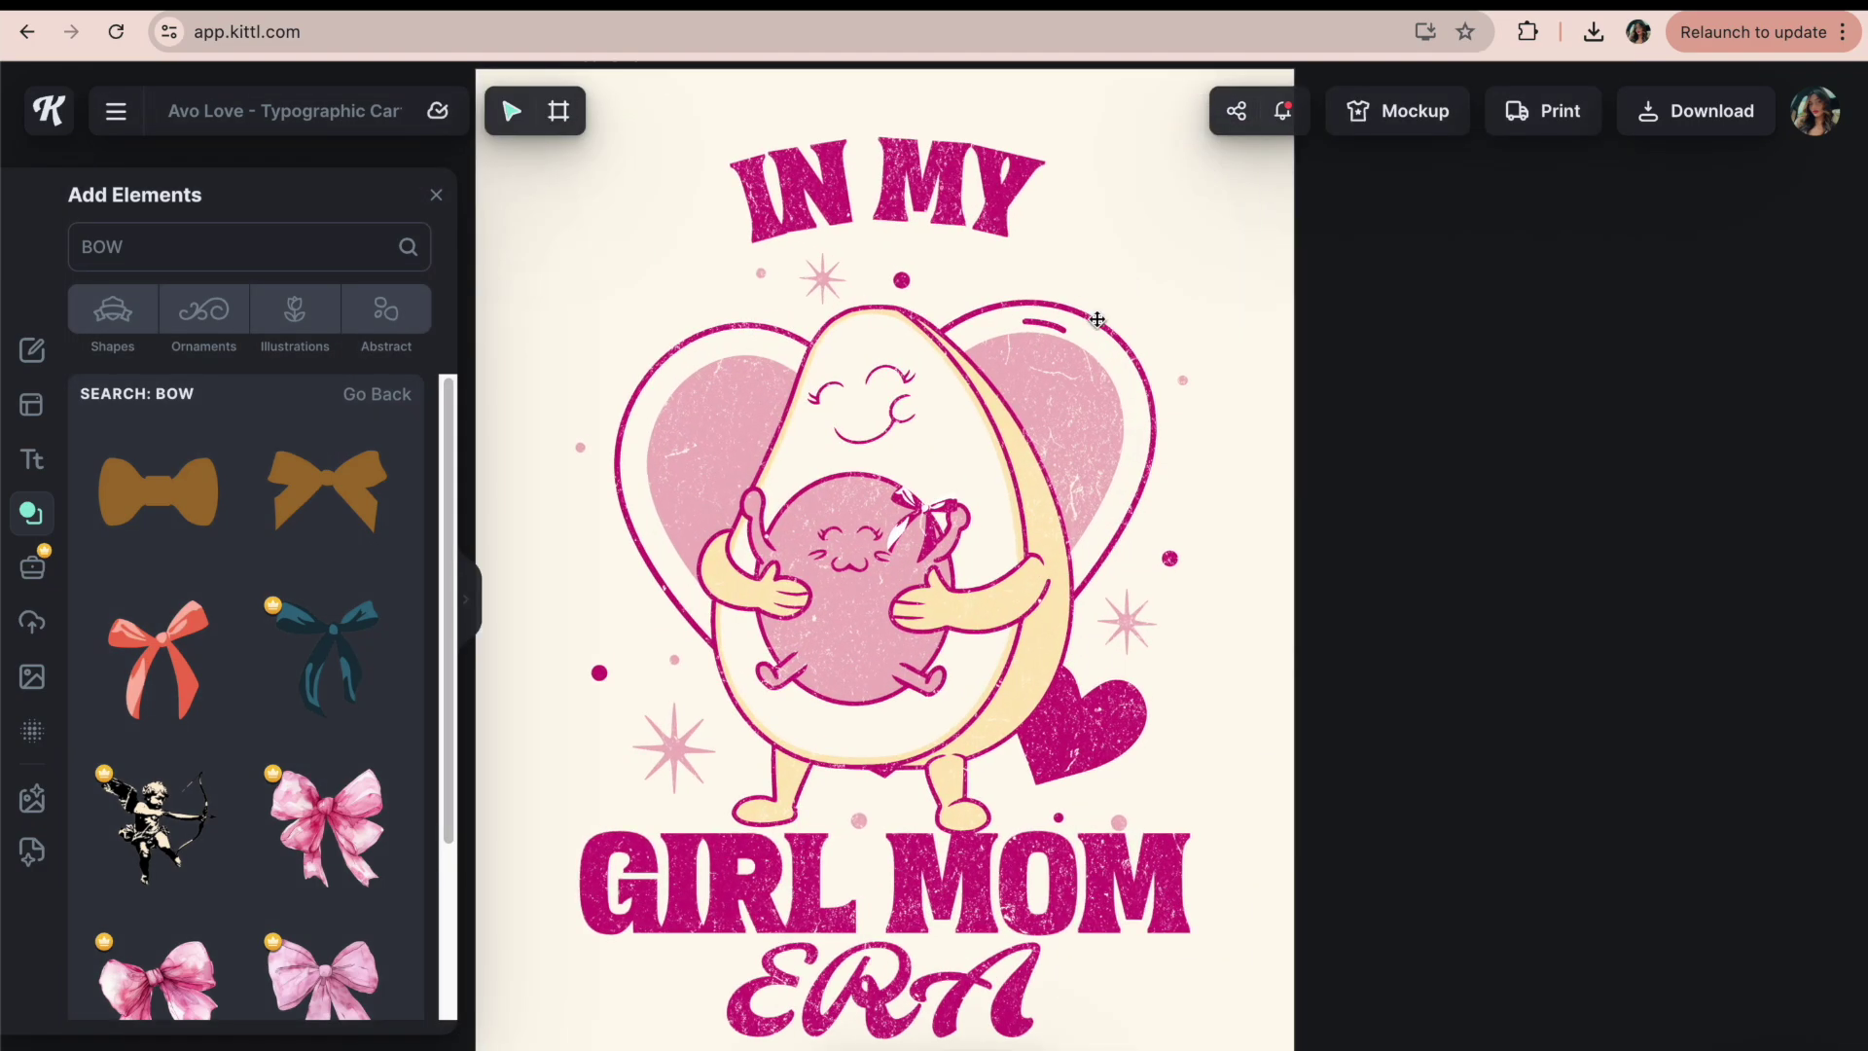
scroll(1097, 320, down, 1)
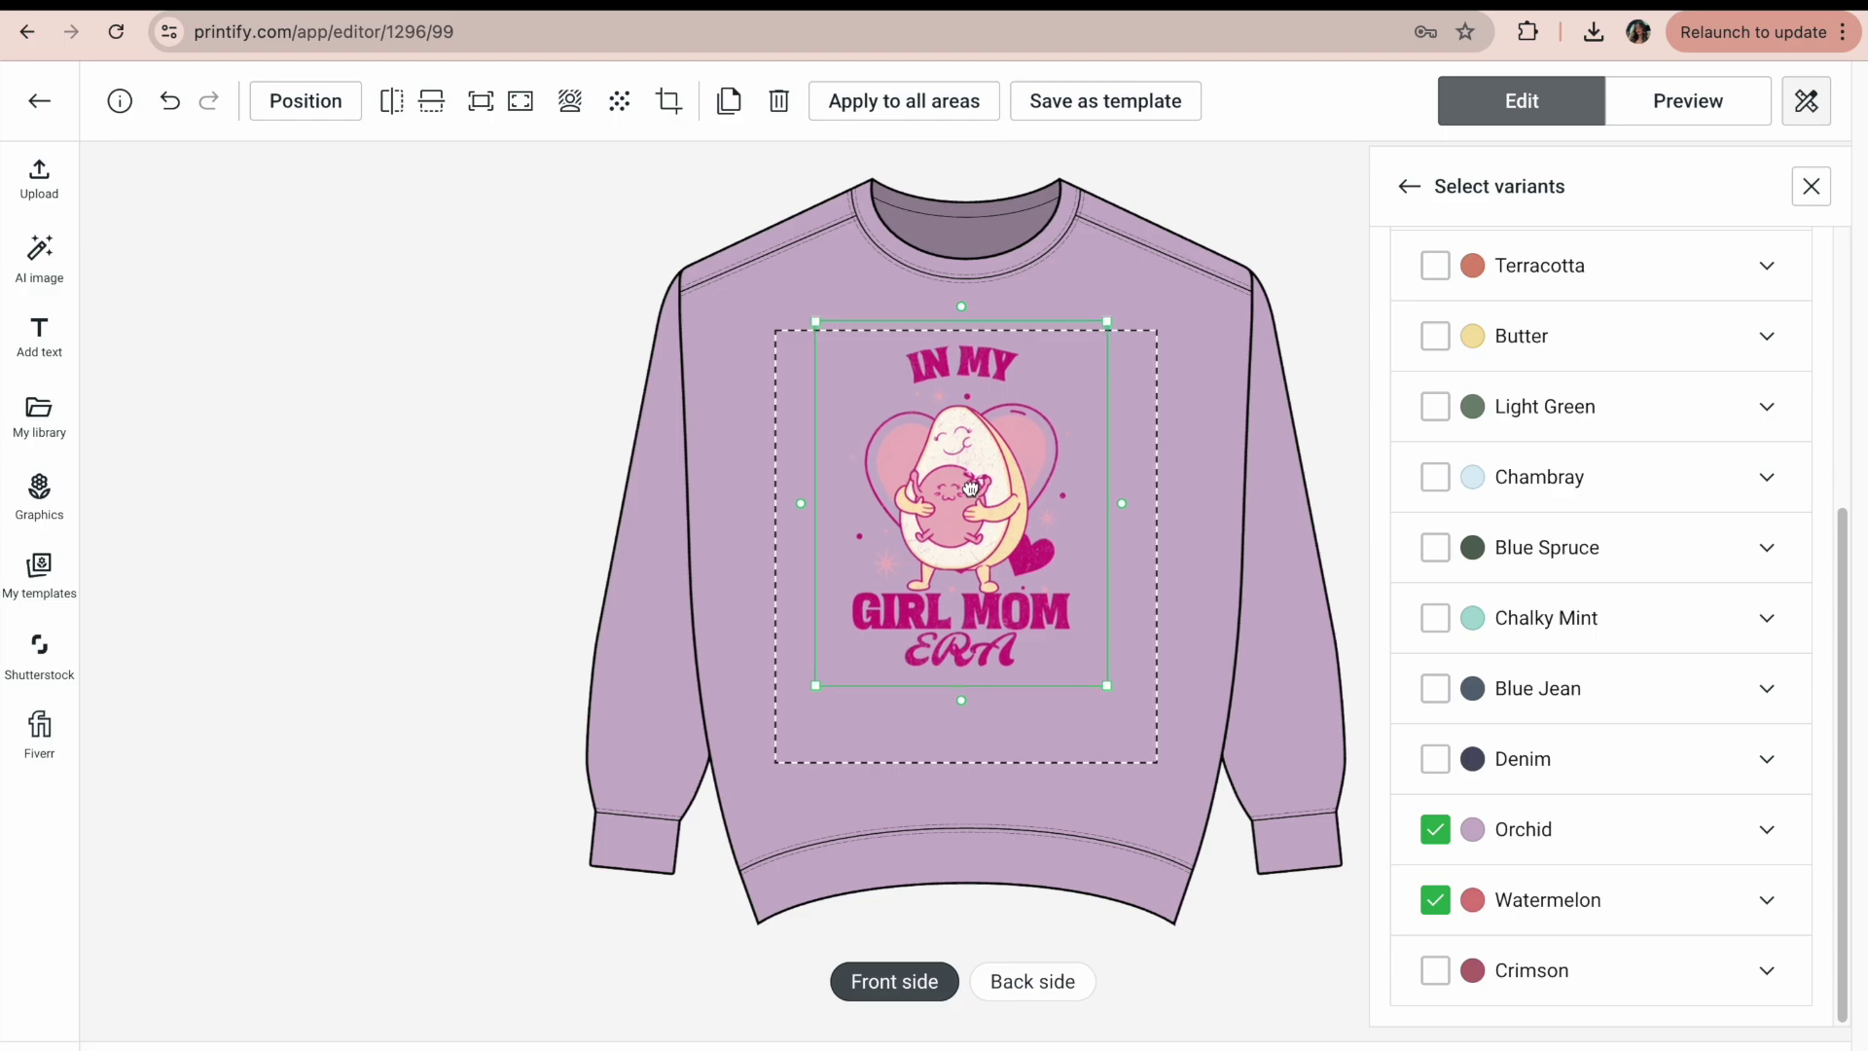
- Generate an AI image from the prompt "hearts and flowers" in the Line Art vector style
text(and )
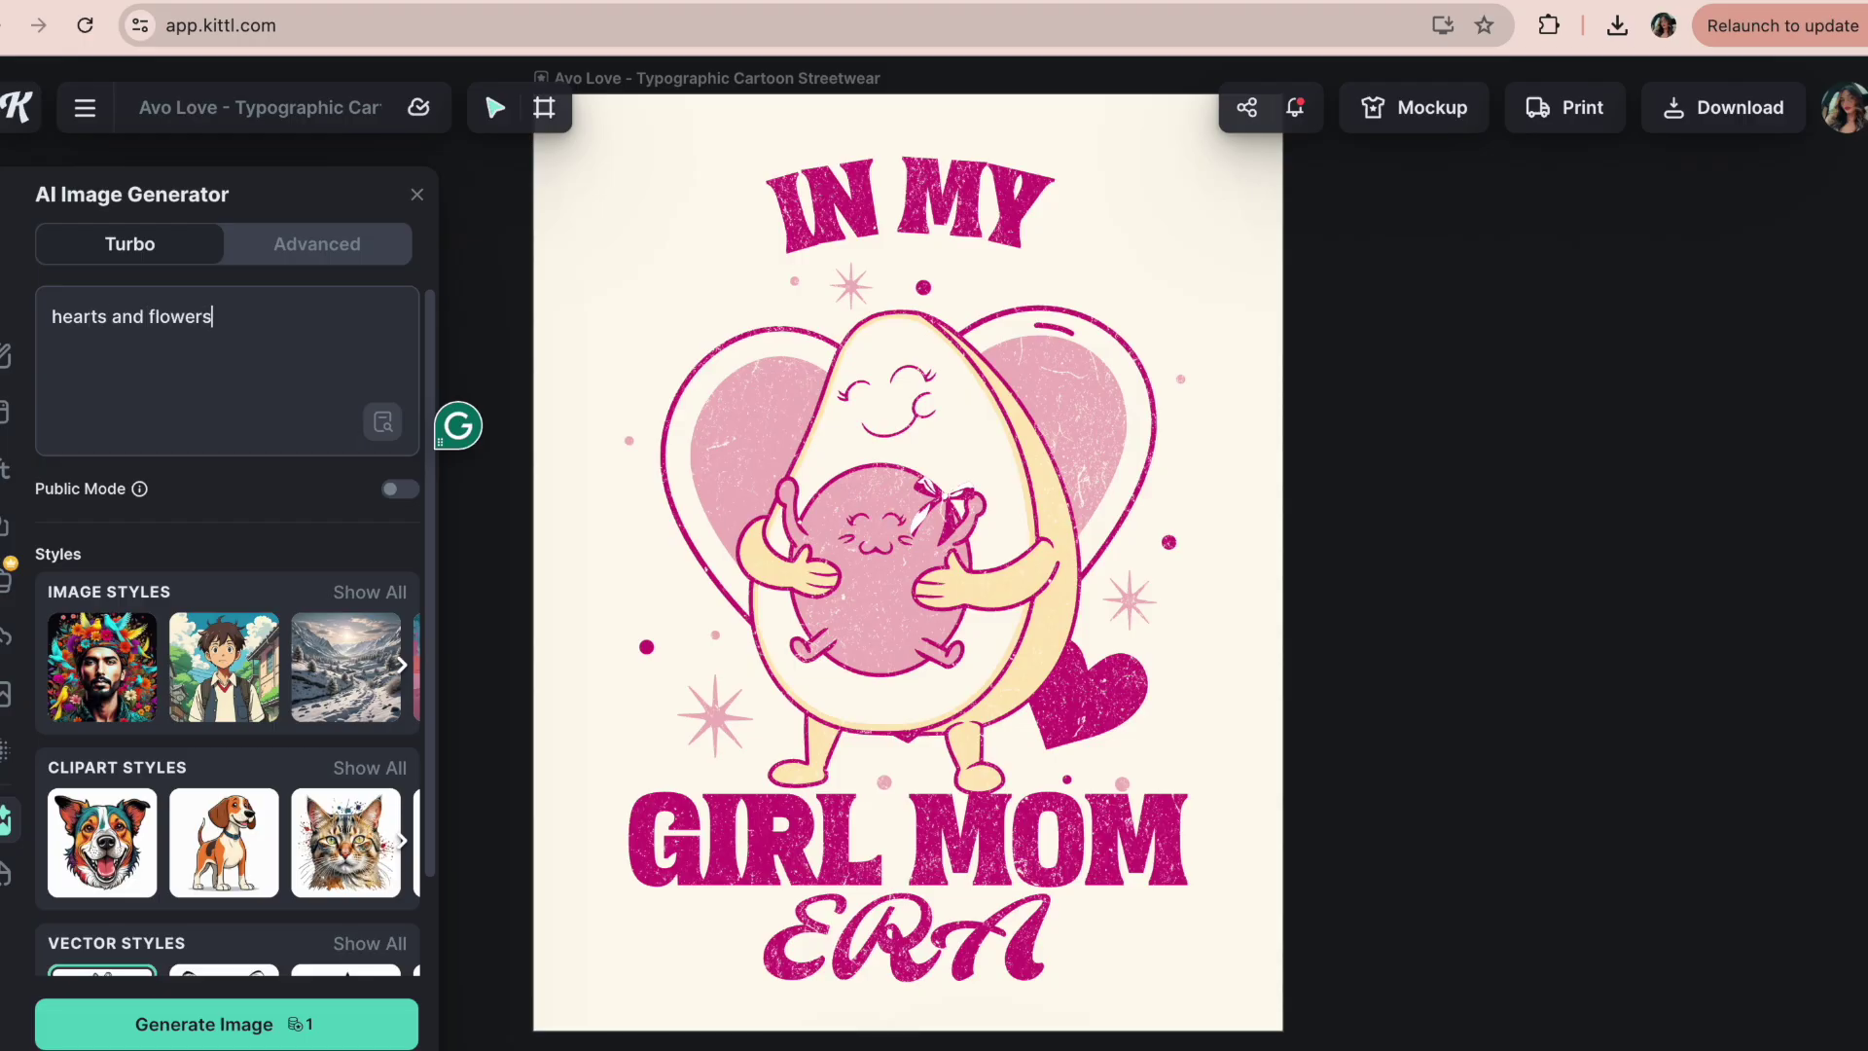
text(flowers)
key(Return)
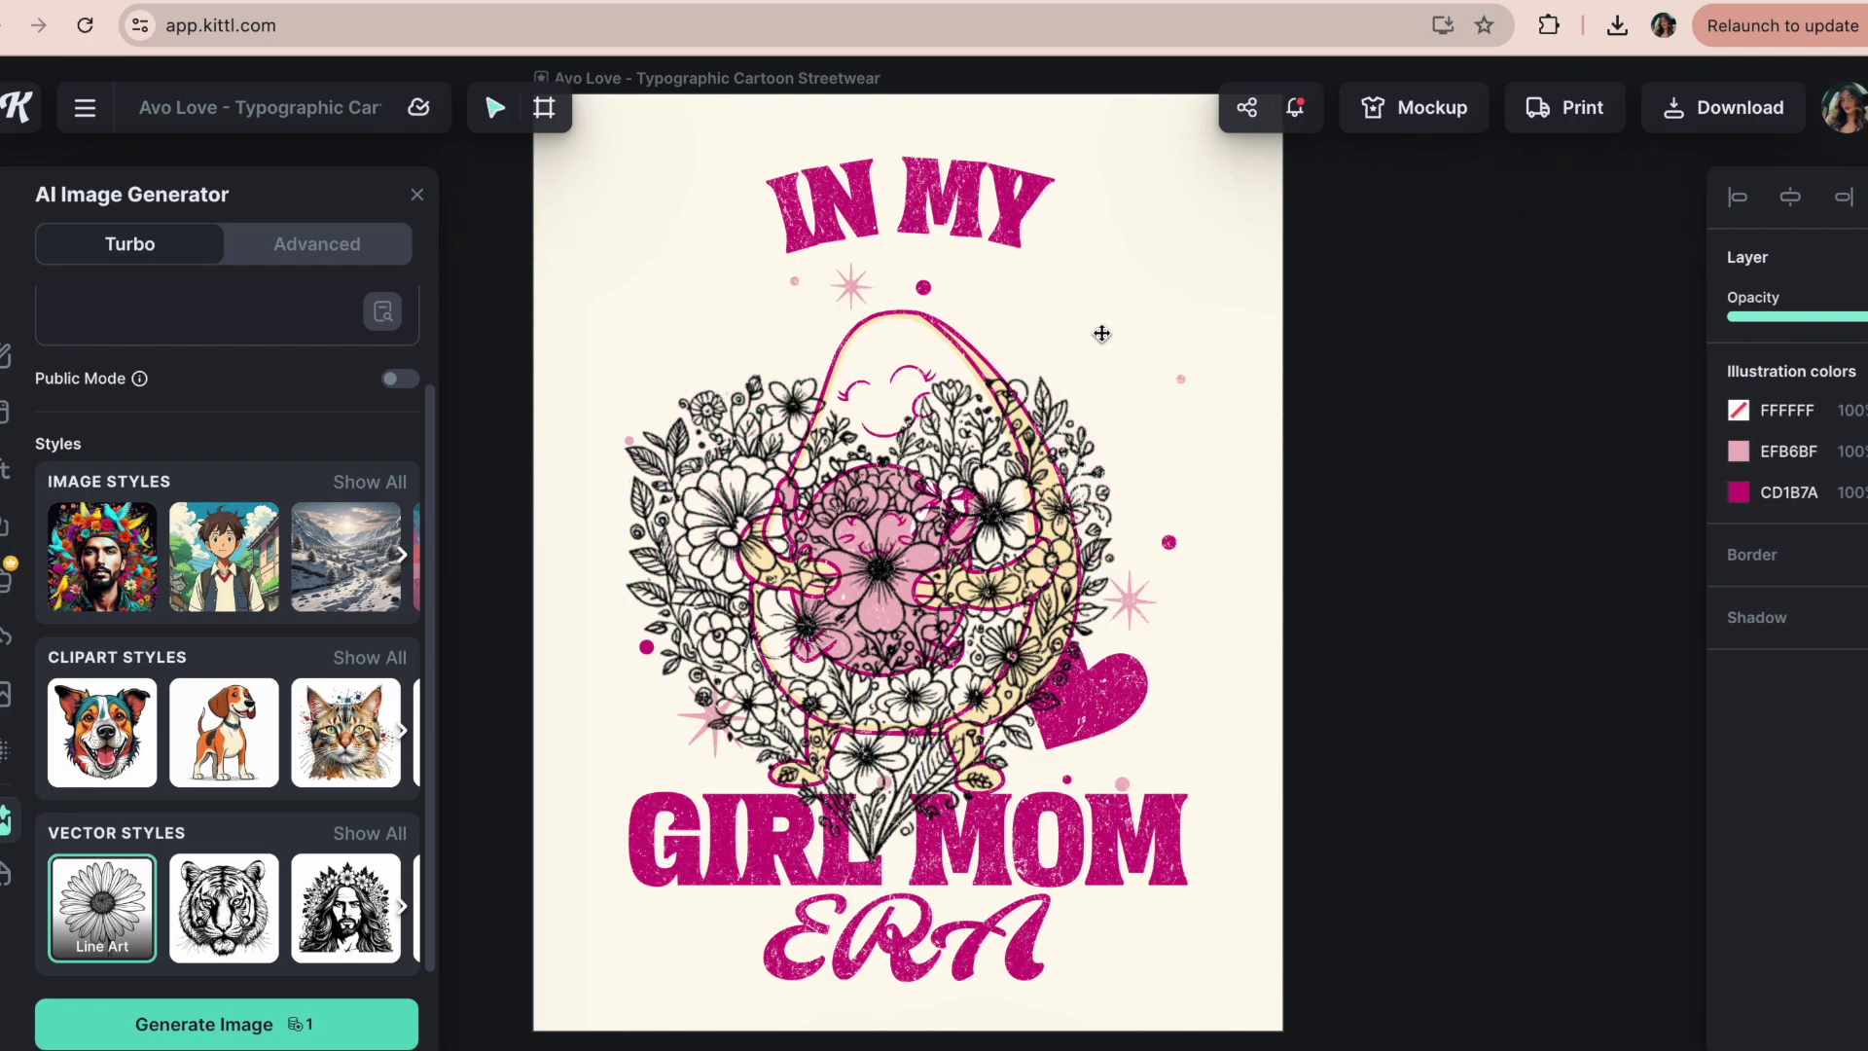
- Send the floral heart illustration behind the avocado character and recolor its black line art
right_click(953, 542)
click(1063, 890)
click(1557, 410)
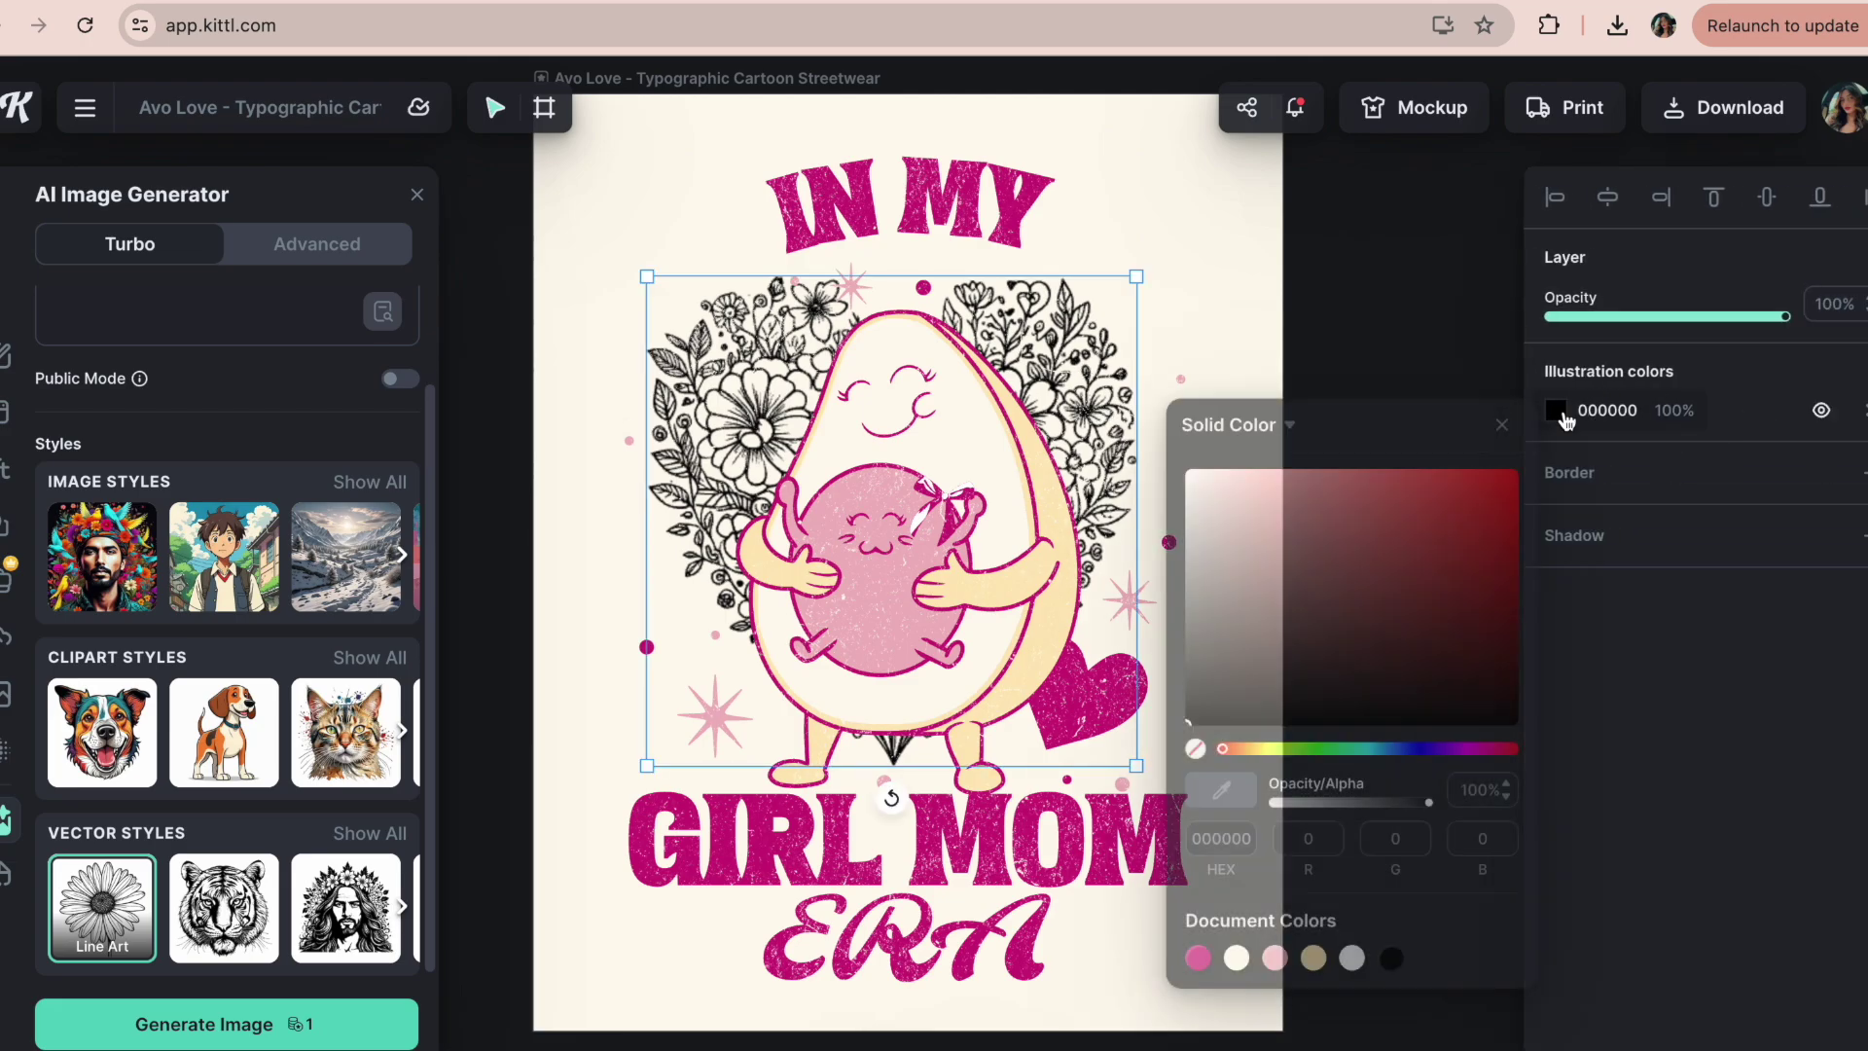
drag(1216, 489, 1252, 471)
click(1862, 535)
mouse_move(1371, 812)
mouse_down()
mouse_move(1327, 831)
mouse_move(1479, 672)
mouse_up()
click(1366, 433)
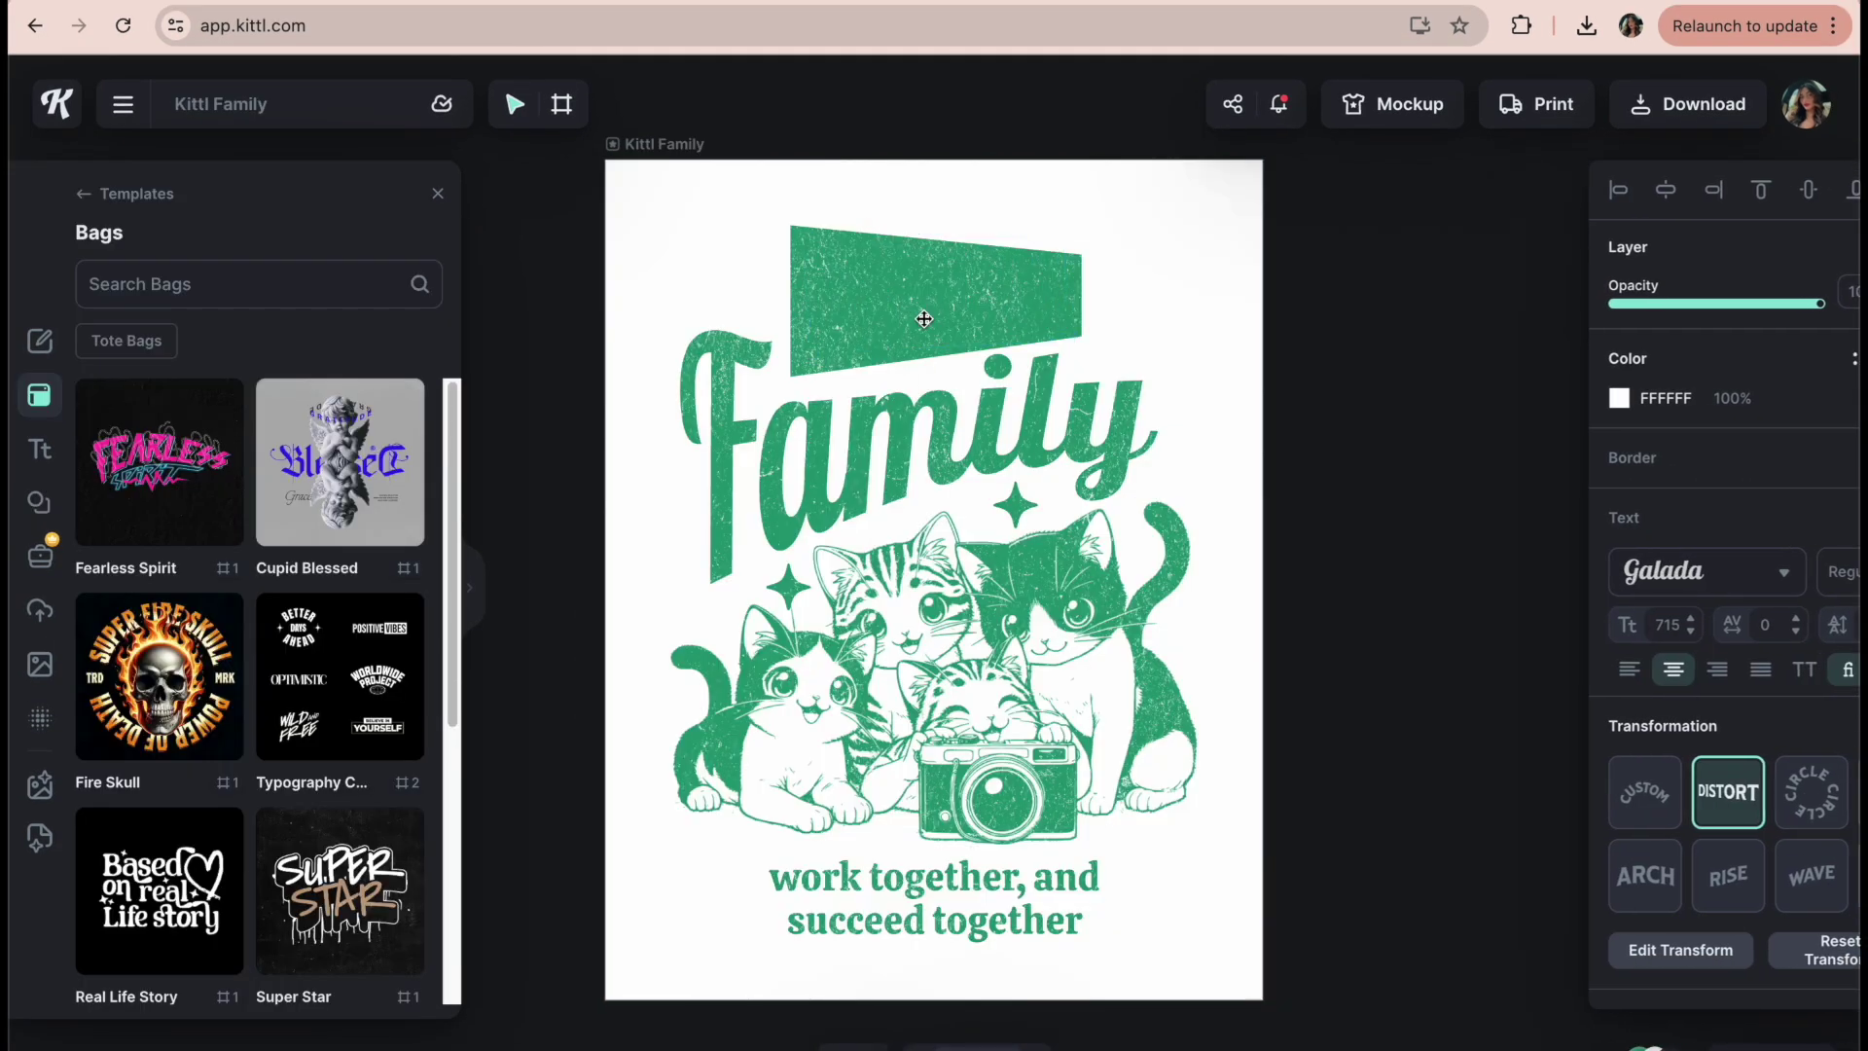
- In the Kittl Family template, remove the block above "Family", change the headline to "Girls Trip", and select the two sparkles
click(921, 317)
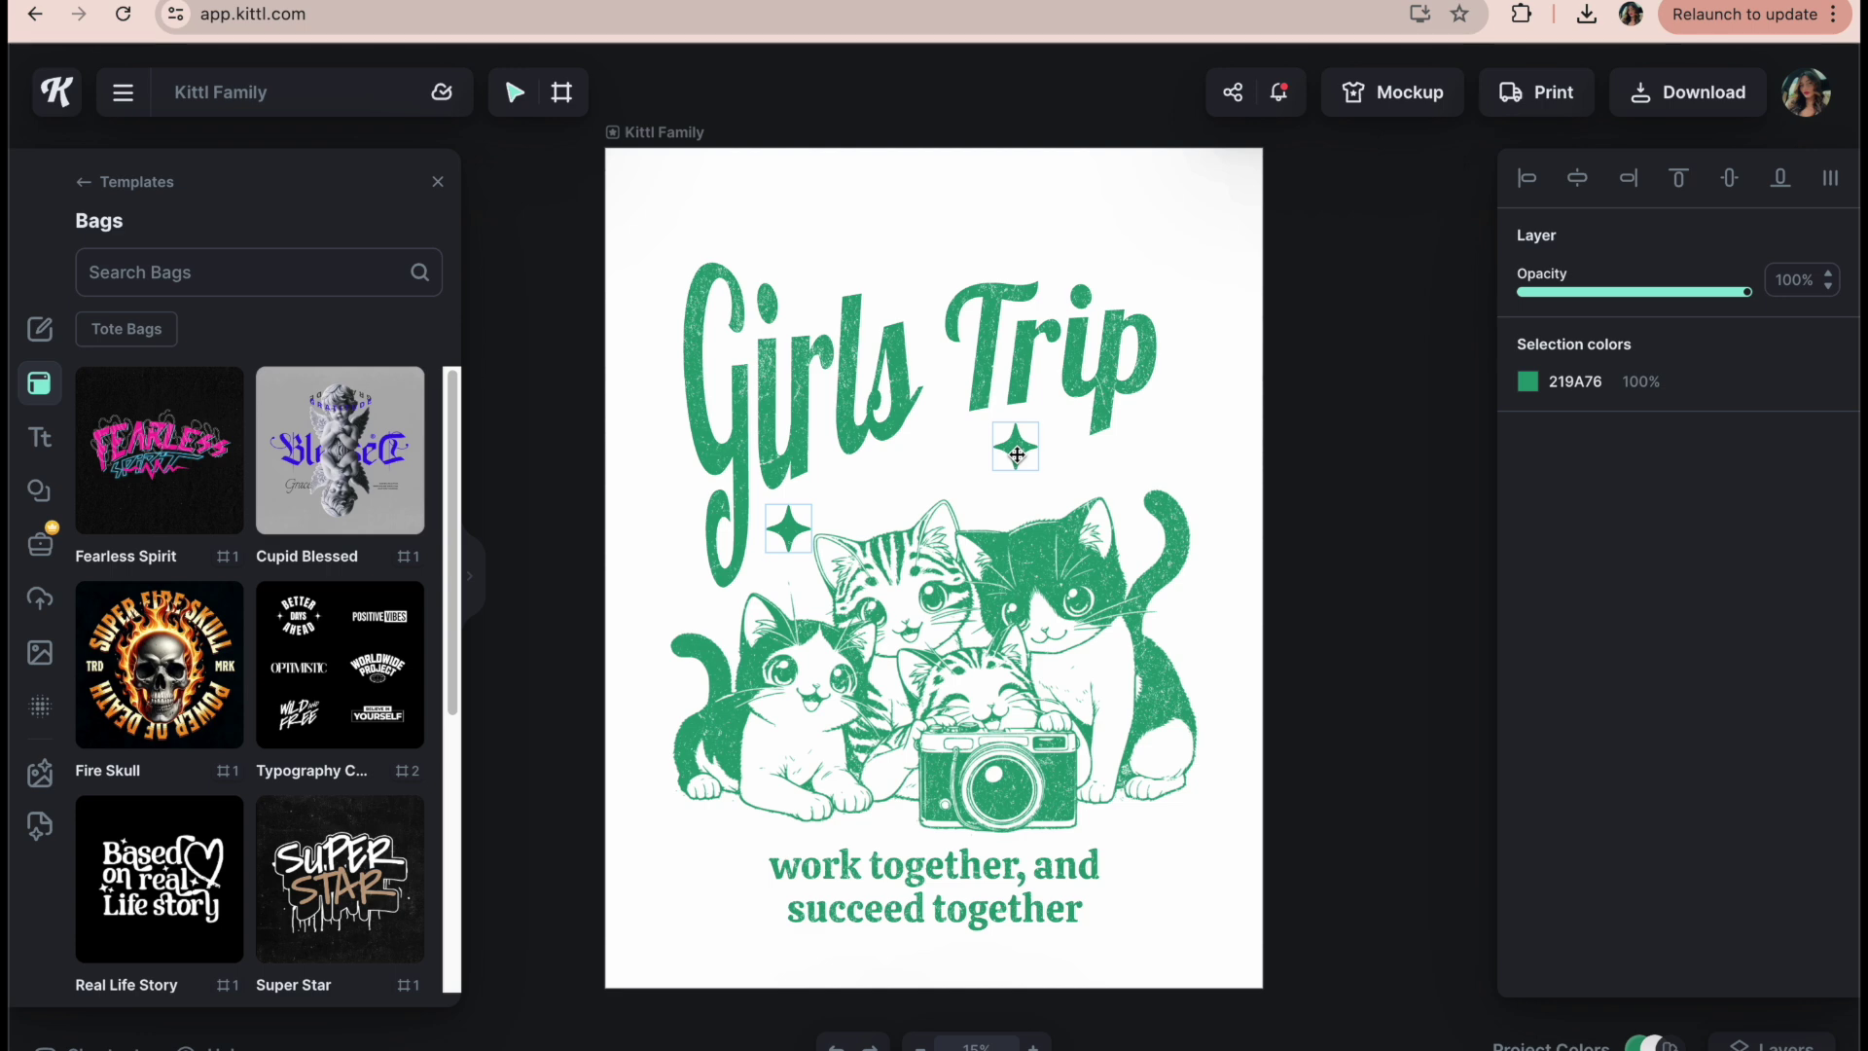
click(1016, 457)
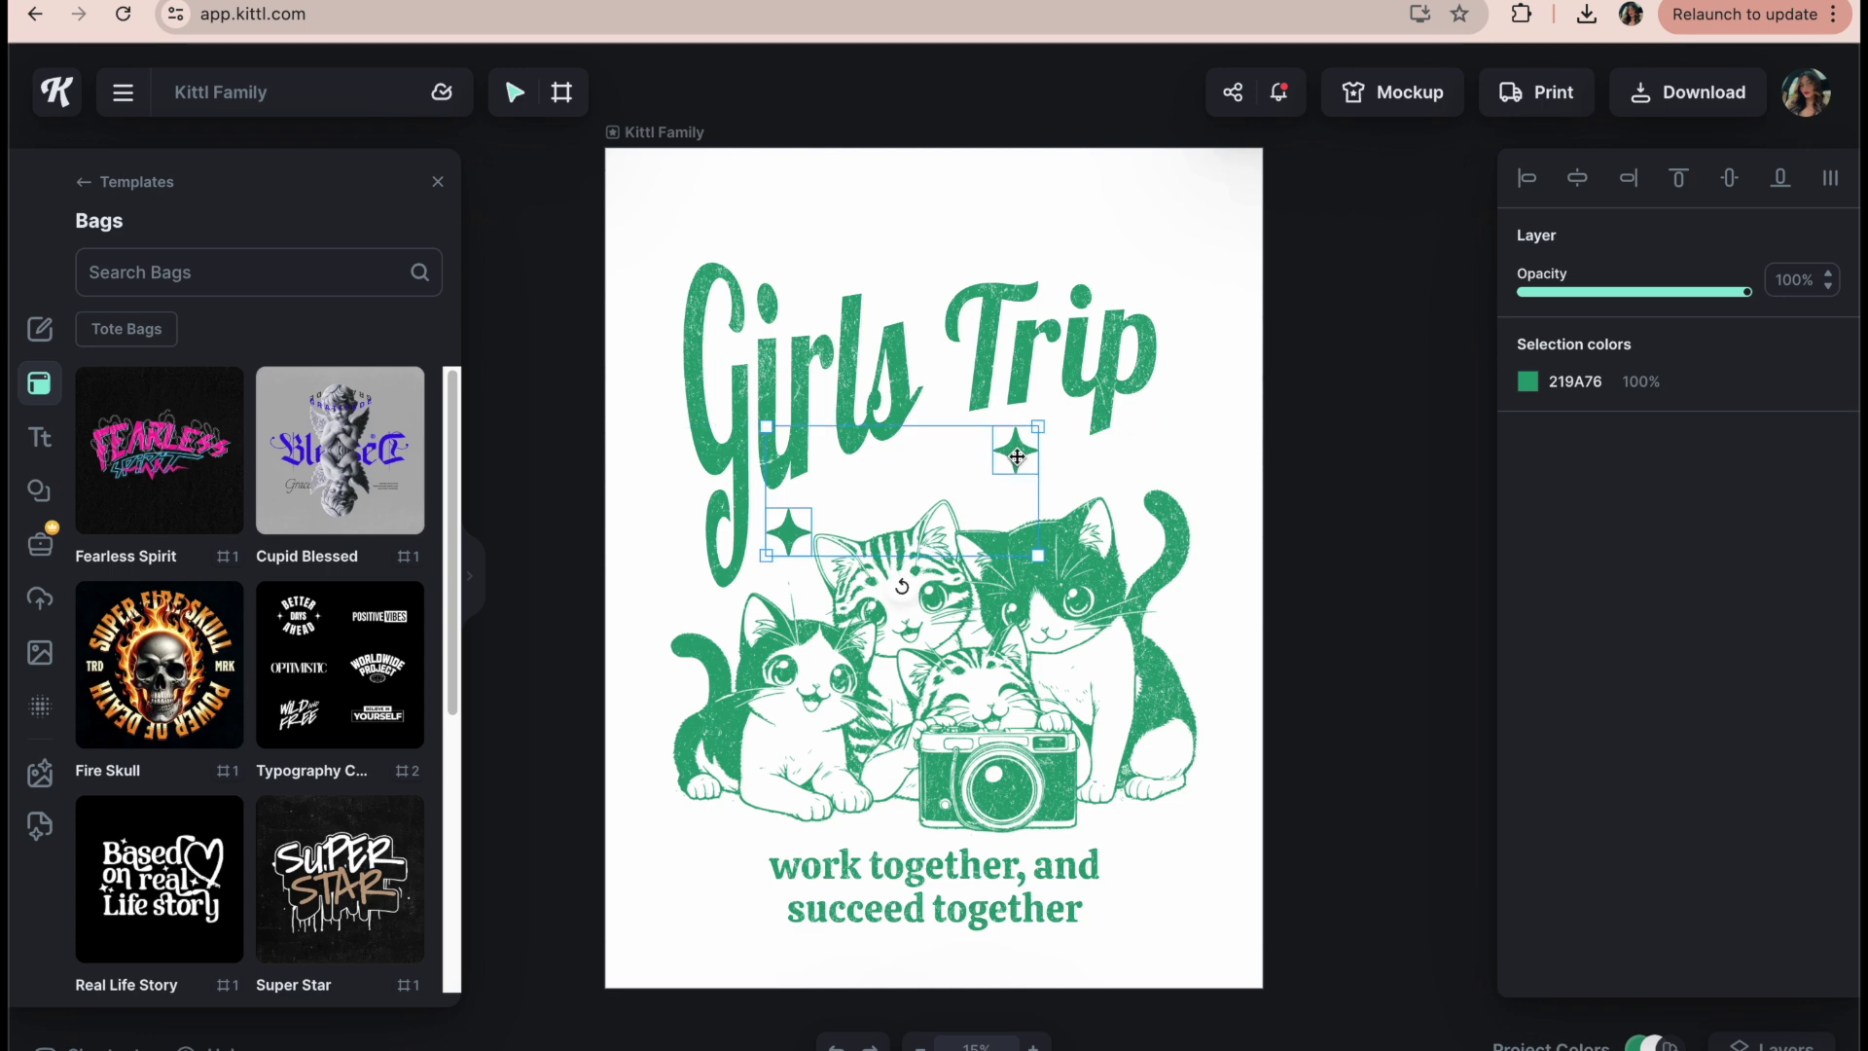
click(1060, 614)
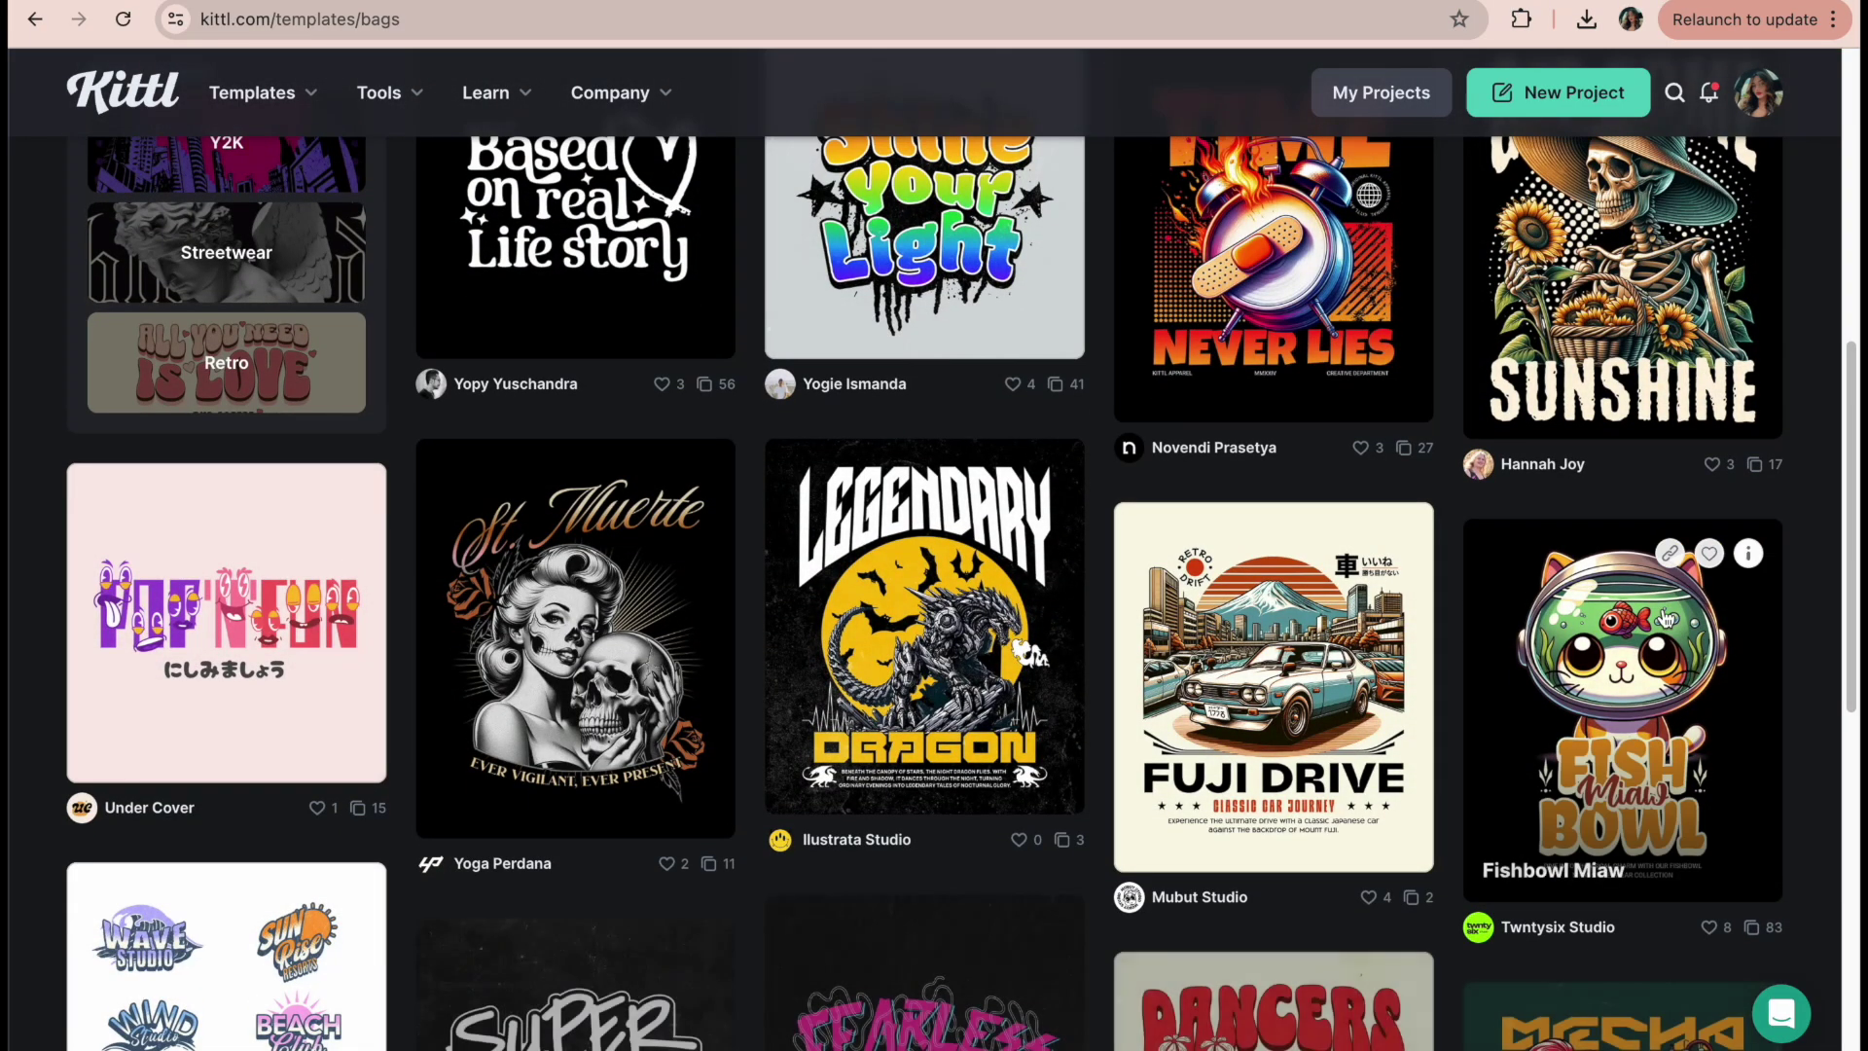
- Browse Kittl's bag and T-shirt template galleries for further design ideas
drag(1855, 368, 1855, 822)
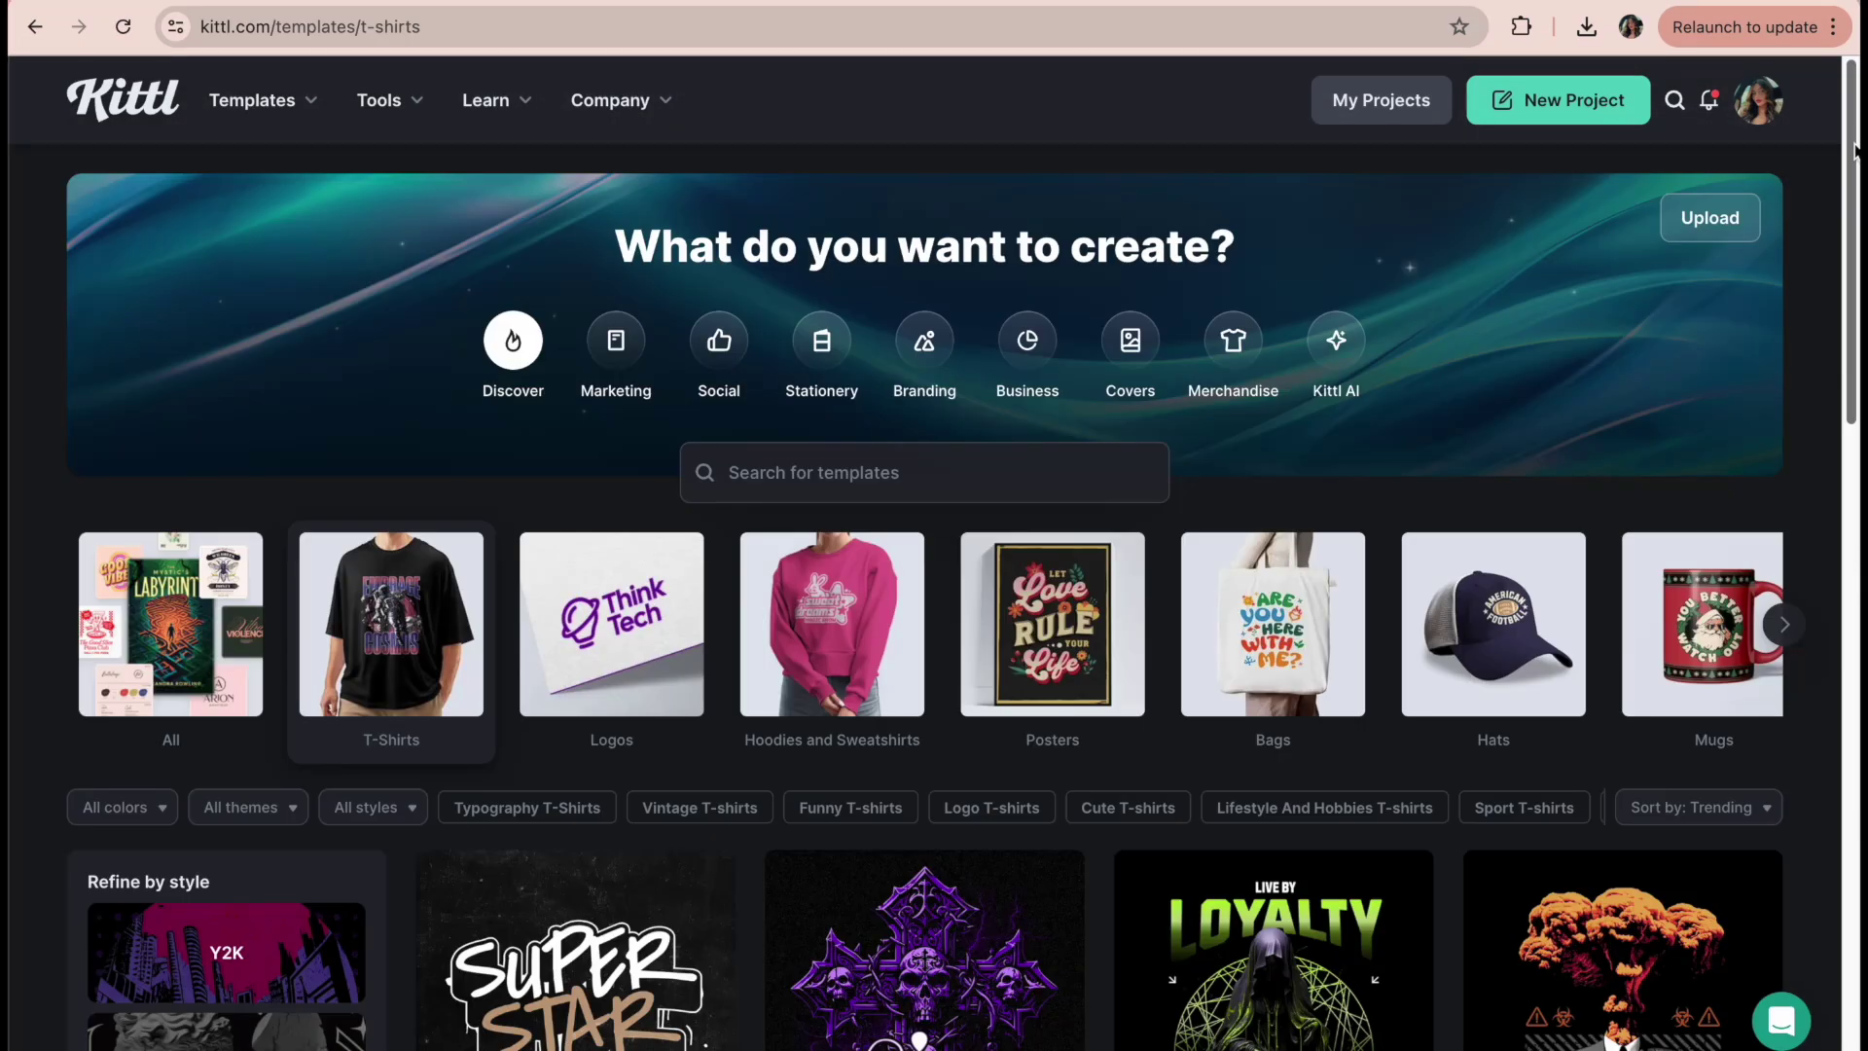
scroll(1855, 148, down, 20)
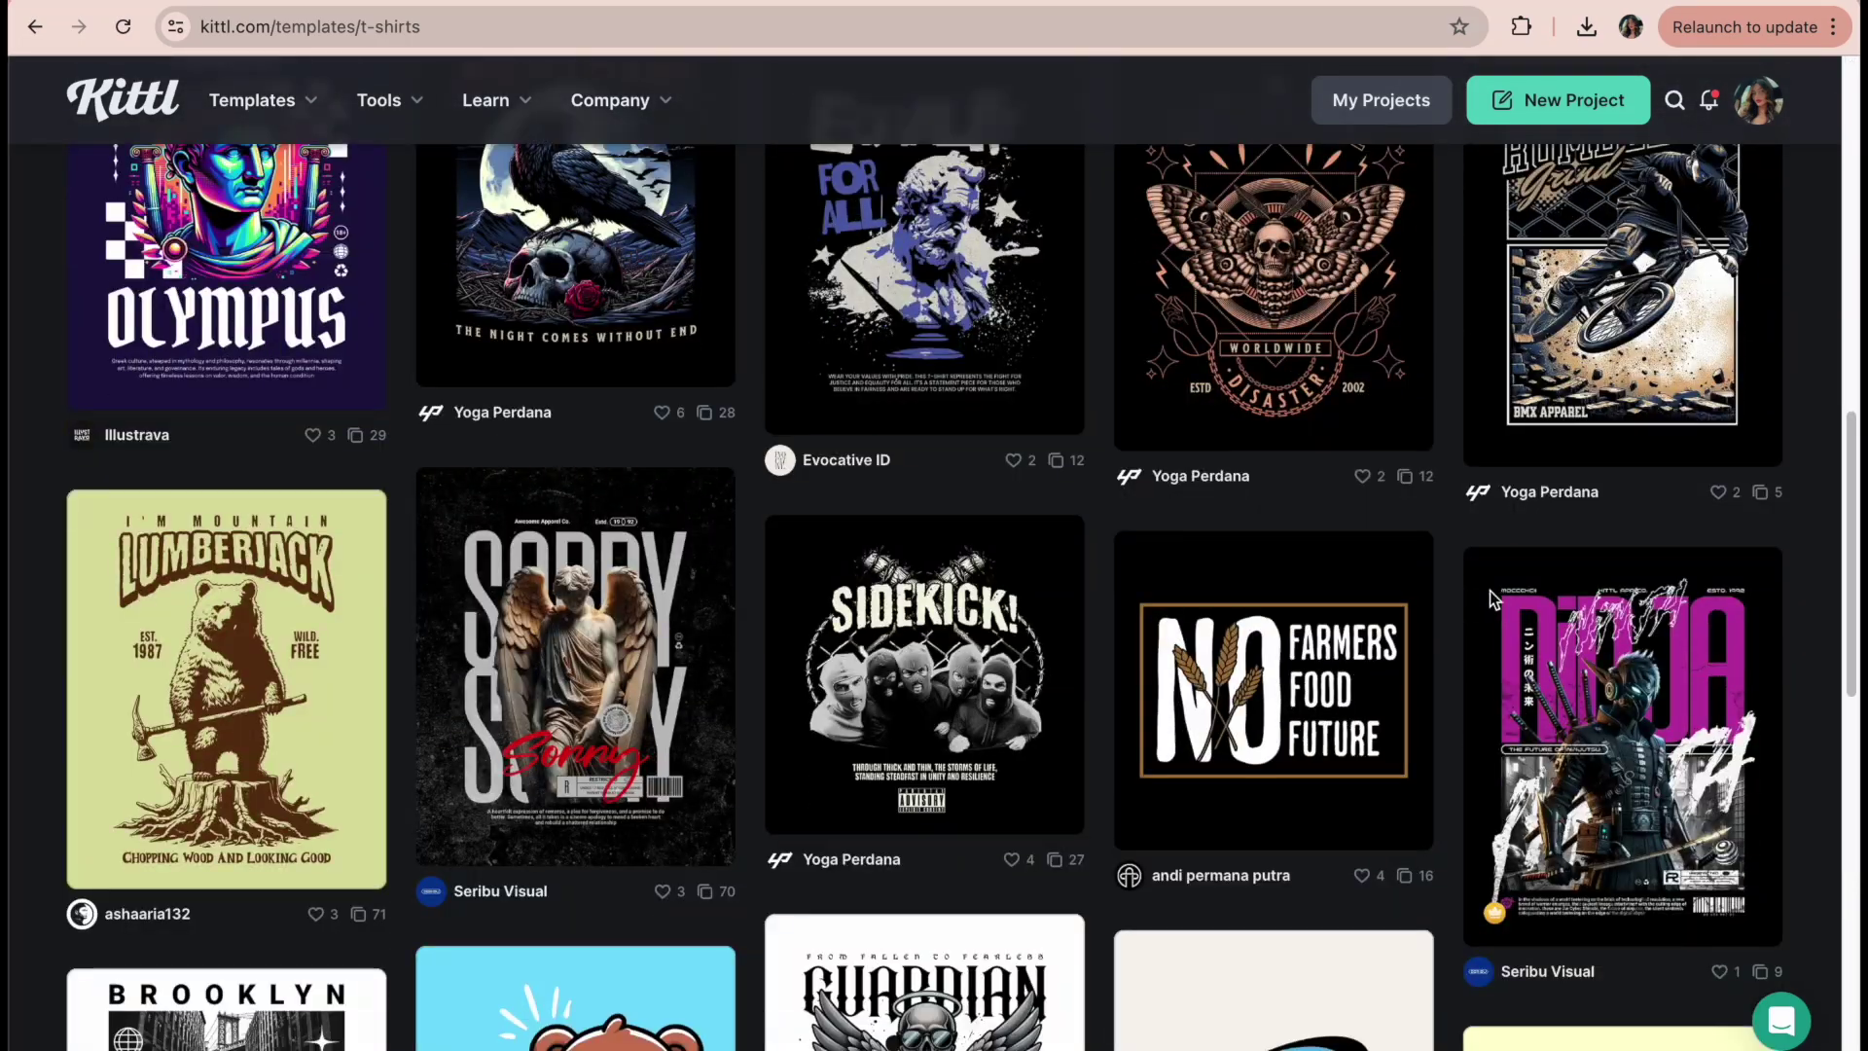
scroll(1350, 763, down, 4)
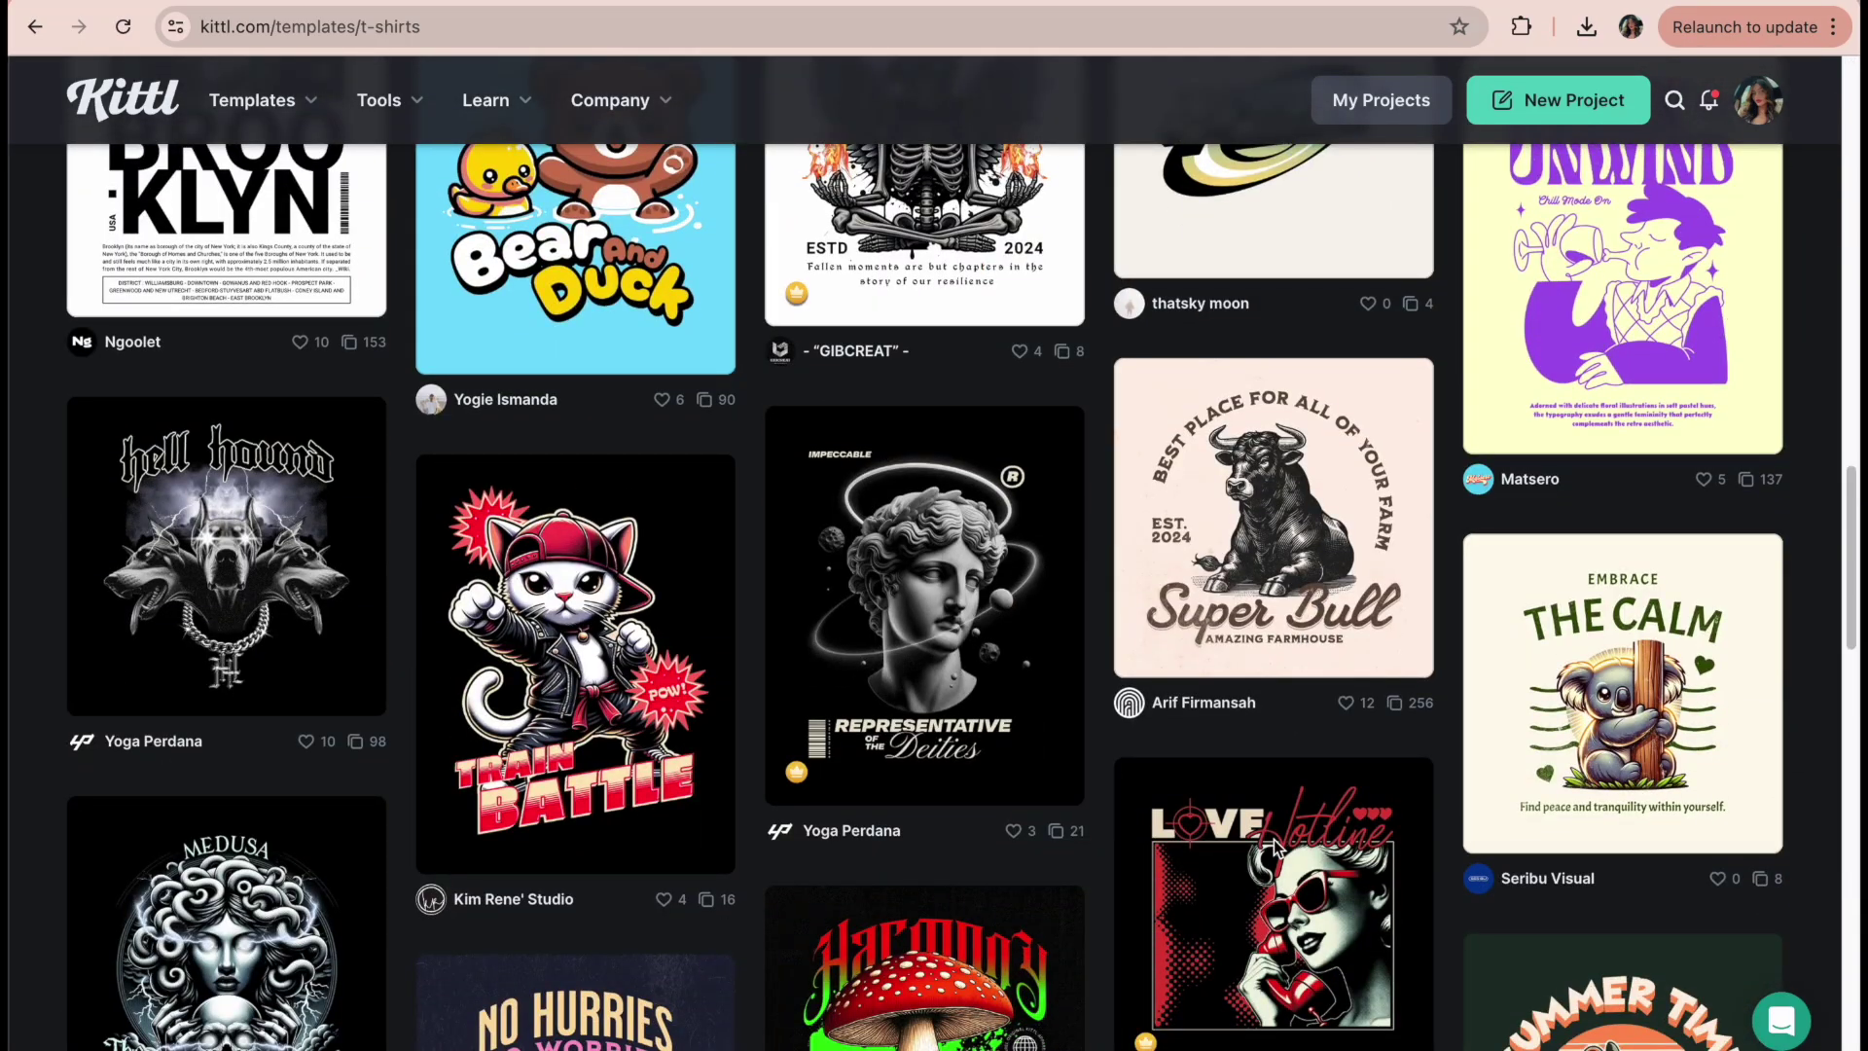
scroll(1198, 922, down, 5)
scroll(1117, 1012, down, 9)
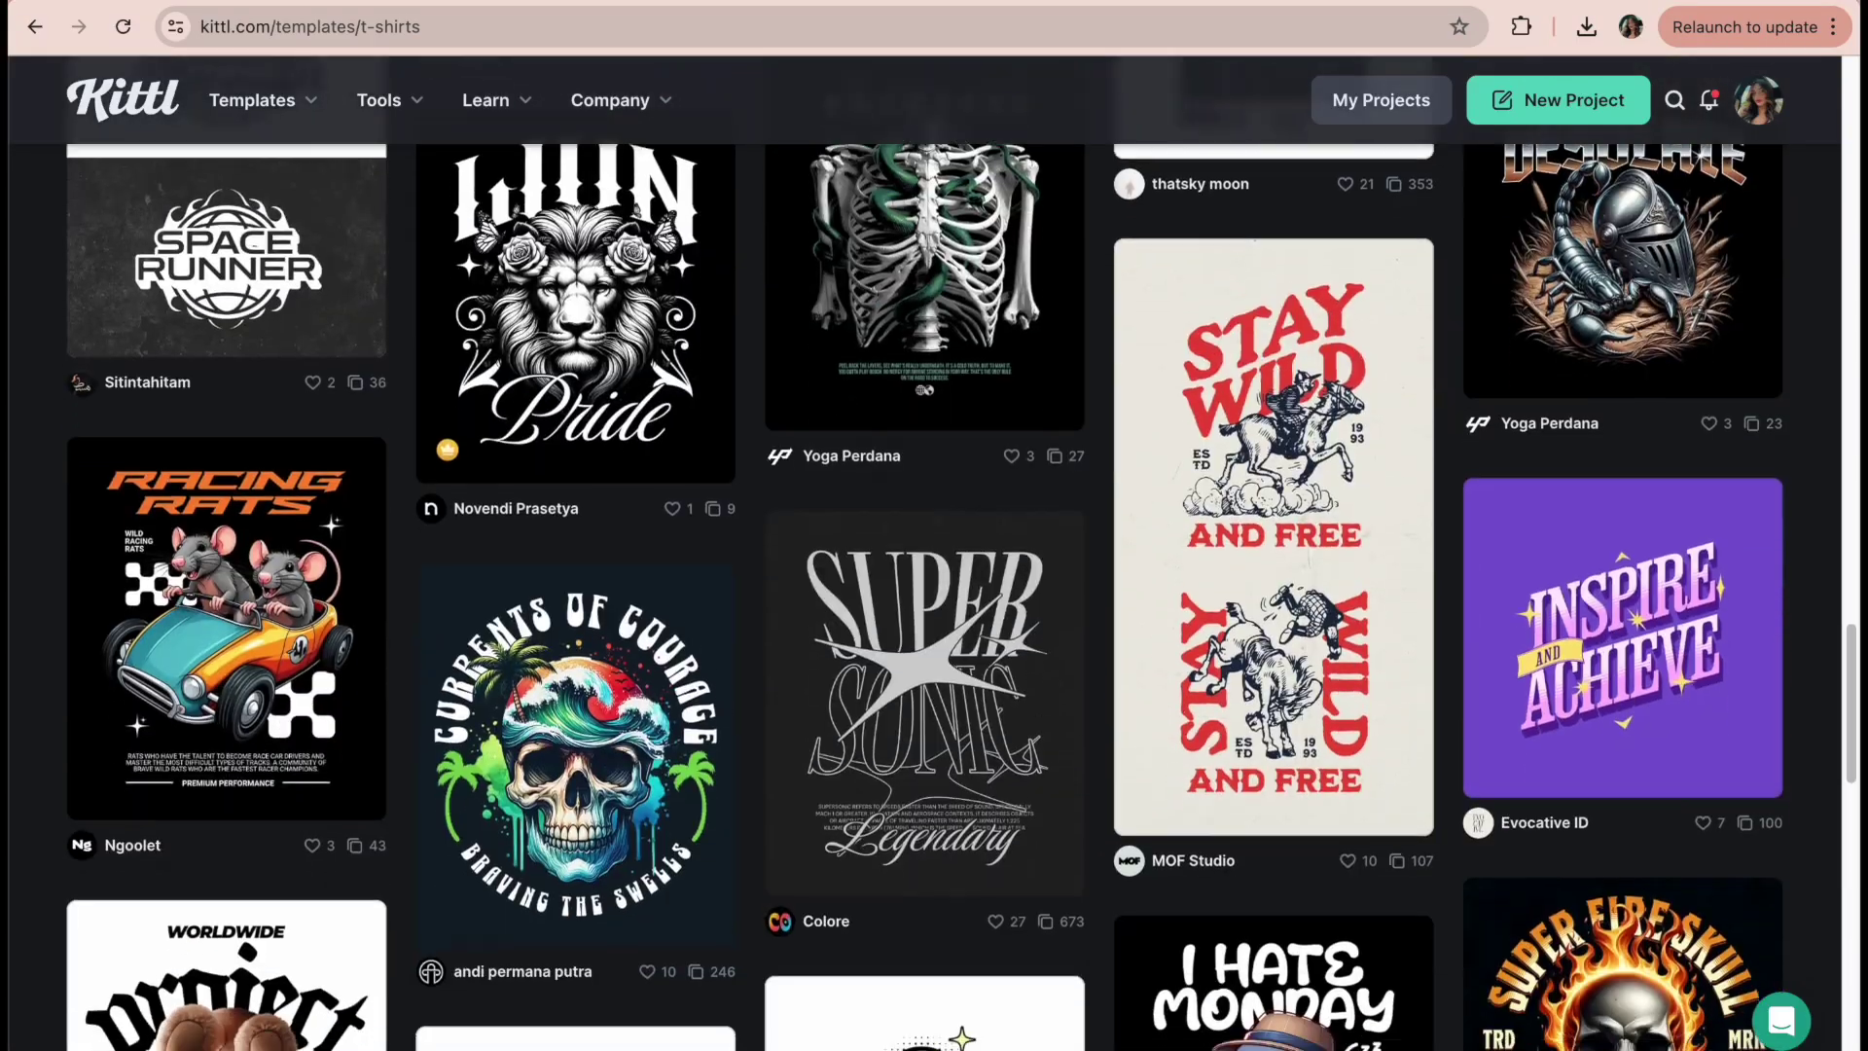